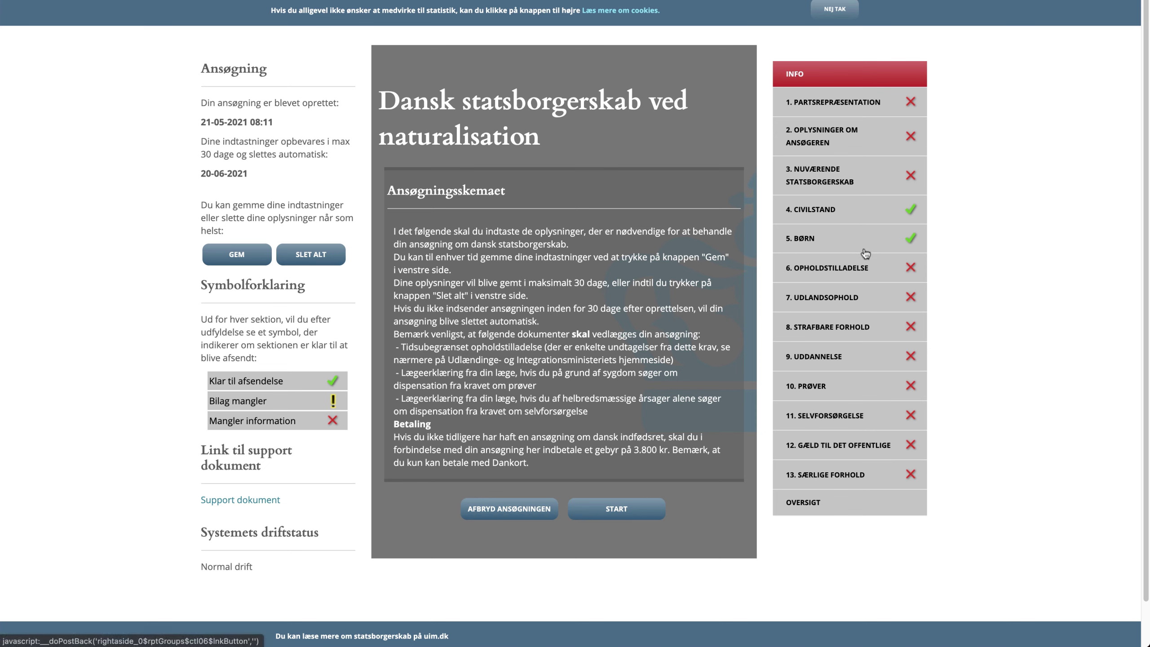
Open the Udlandsophold section of the citizenship application and examine its recreated page design in Figma down to the Ophold forms
left_click(871, 306)
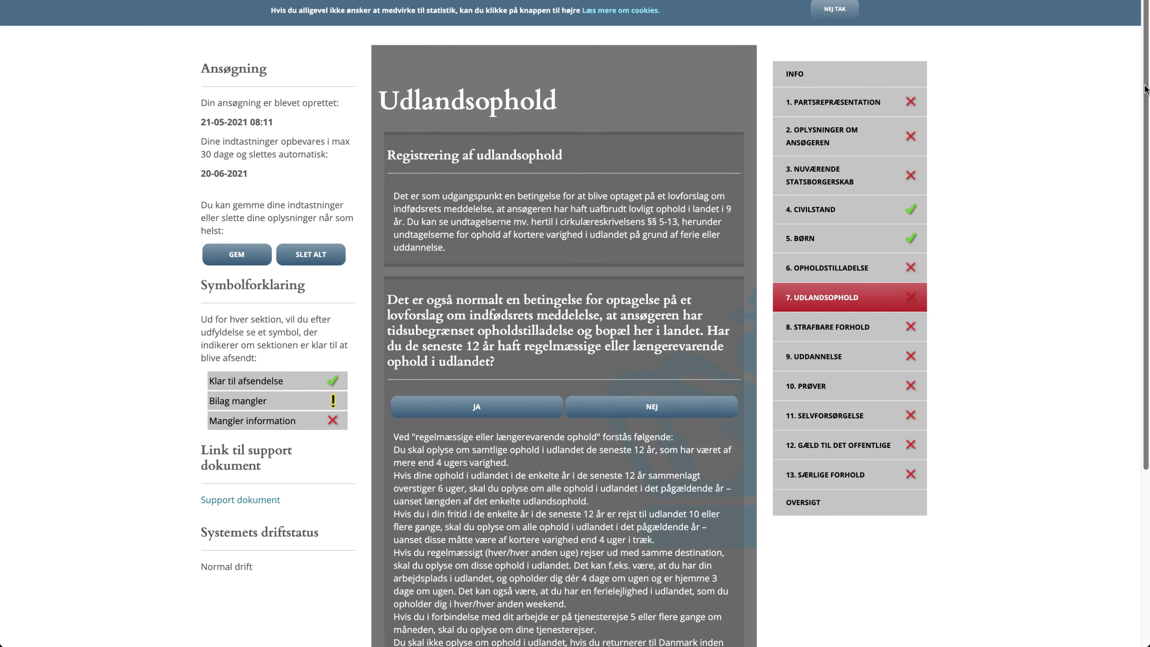
left_click_drag(1145, 90, 1148, 292)
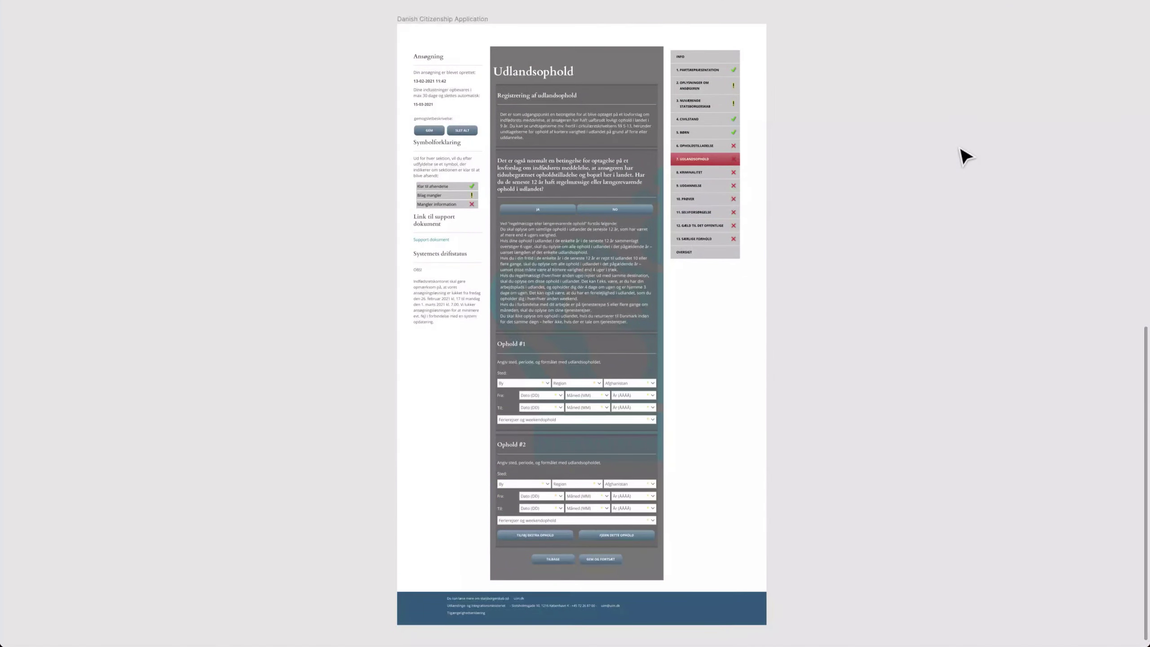
key("super+plus")
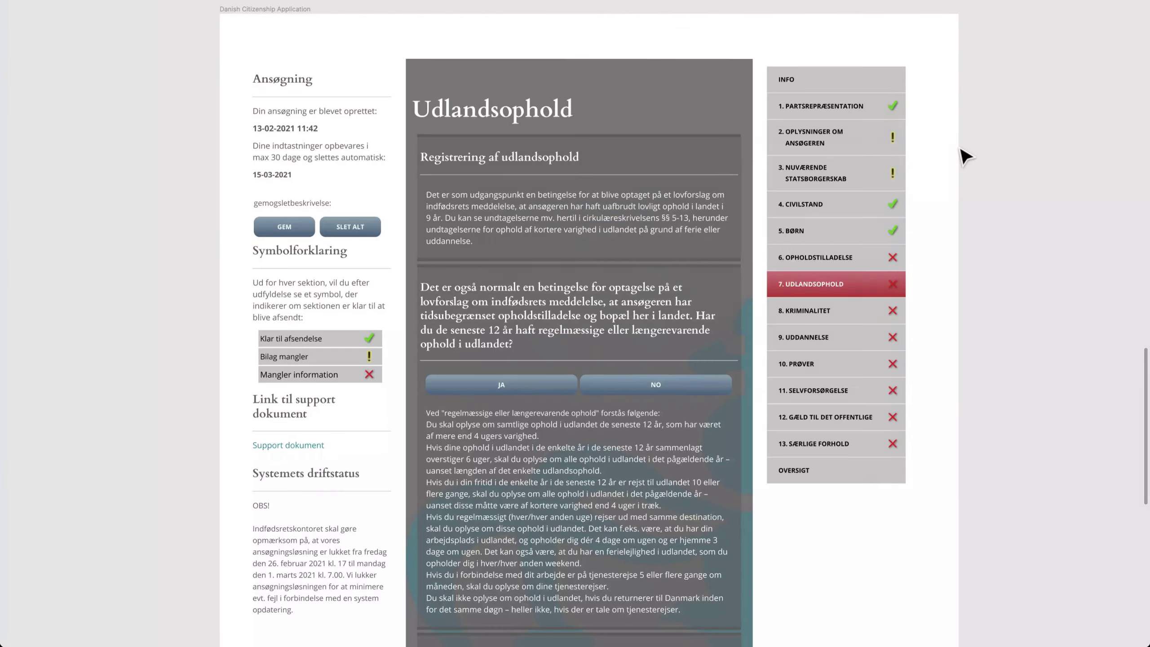
scroll(965, 156, "down", 15)
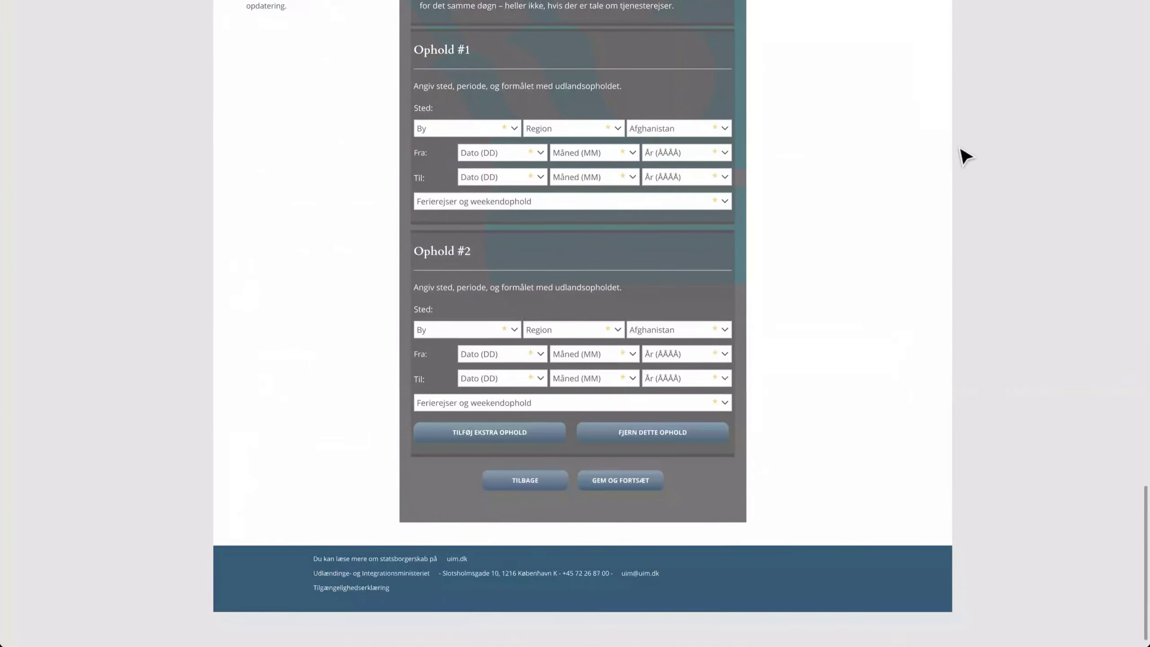
scroll(965, 156, "up", 15)
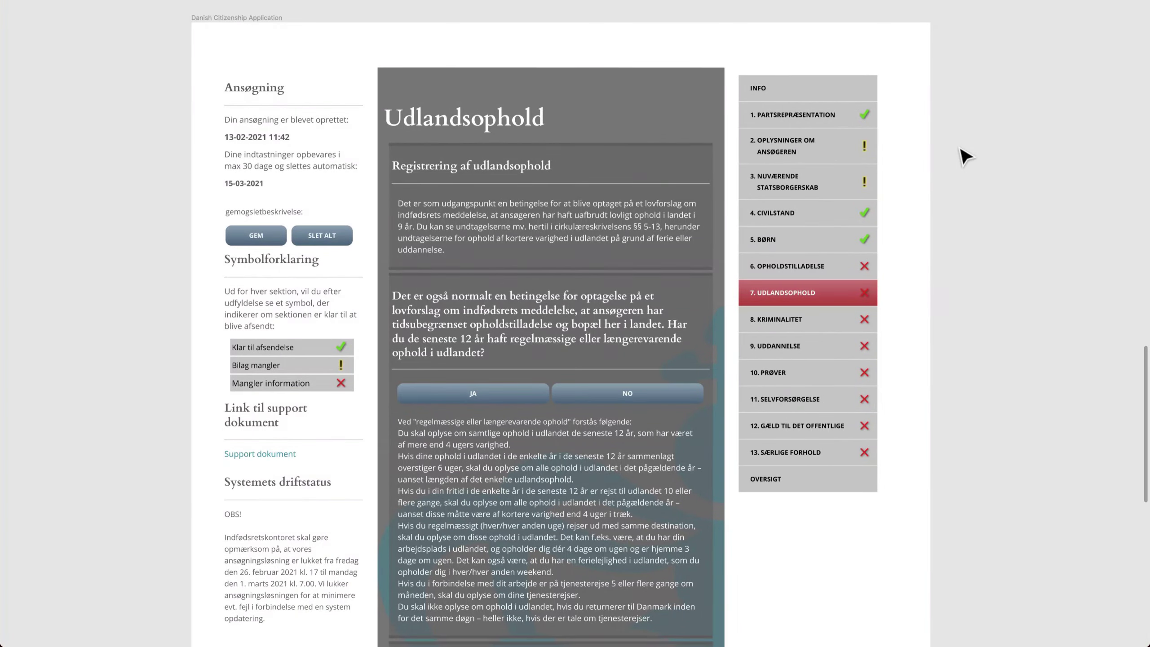
Add empty space for a header between the page frame's upper edge and its content
left_click_drag(390, 54, 742, 574)
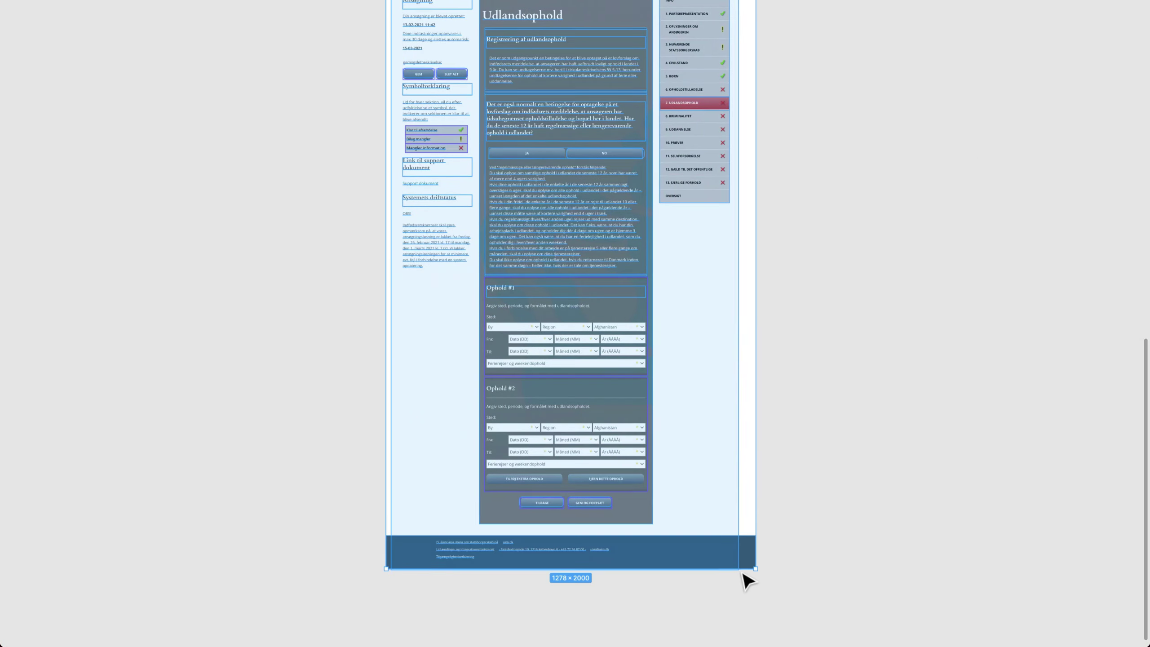
left_click_drag(571, 71, 571, 85)
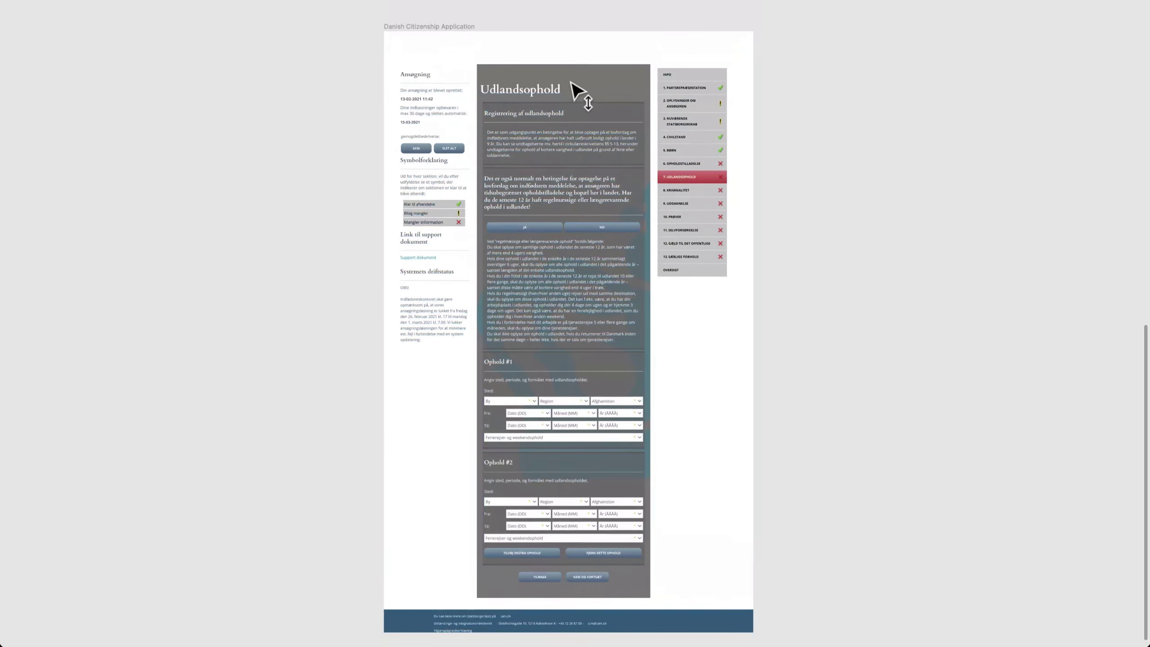
Add two header lines from copies of the Ansøgning heading: "Udlændinge- og Integrationsministeriet" and, below it, "Ansøgning om dansk statsborgerskab"
key("shift+0")
scroll(313, 187, "up", 8)
double_click(311, 171)
left_click_drag(311, 231, 541, 175)
type("Udlændinge- og Integrationsministeriet")
left_click_drag(415, 169, 418, 182)
double_click(418, 181)
type("Ansøgning om dansk statsborgerskab")
Set the ministry line's font size to 12 and the application title's to 19, and move both header lines up
key("super+backslash")
left_click(1096, 300)
type("12")
left_click(374, 180)
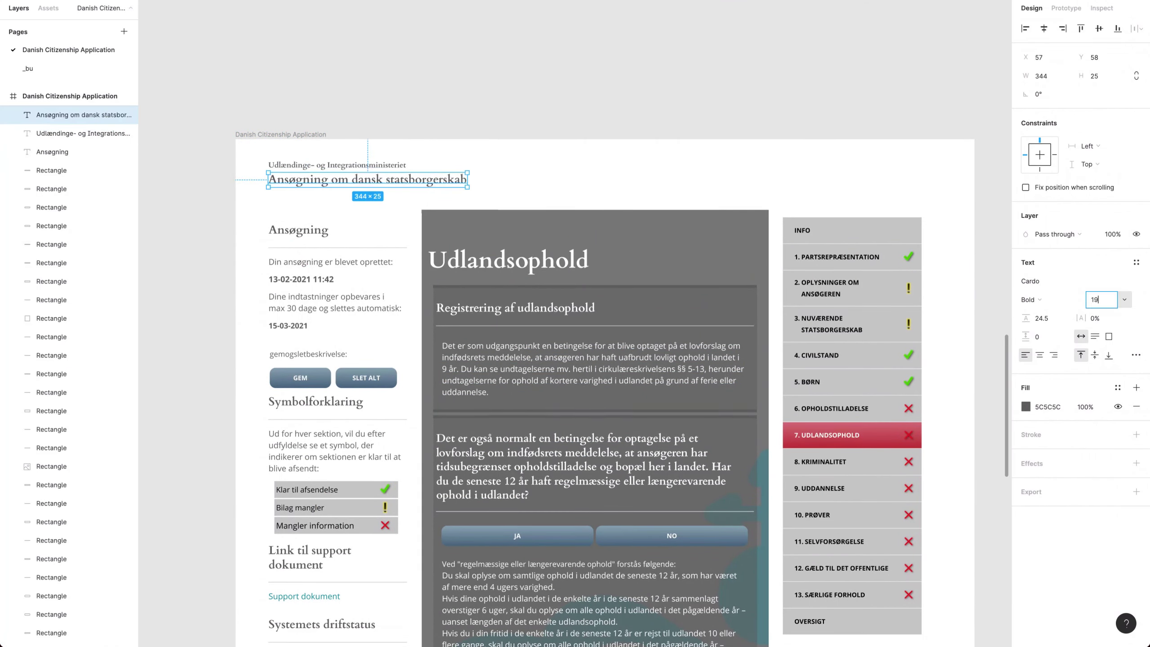
left_click(374, 165, "shift")
key("shift+Up")
left_click(385, 85)
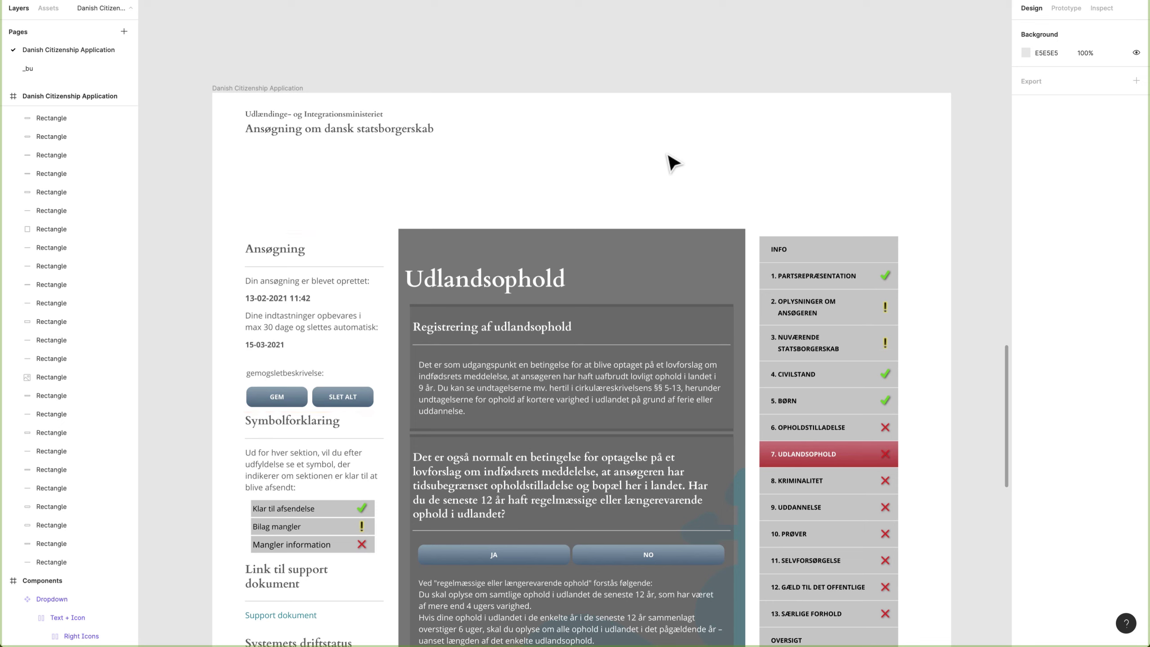
Rewrite the date texts as "Oprettet den" with "13 Feb, 2021" and "Udløber om" with "29 dage"
double_click(317, 282)
type("Oprettet den")
double_click(278, 298)
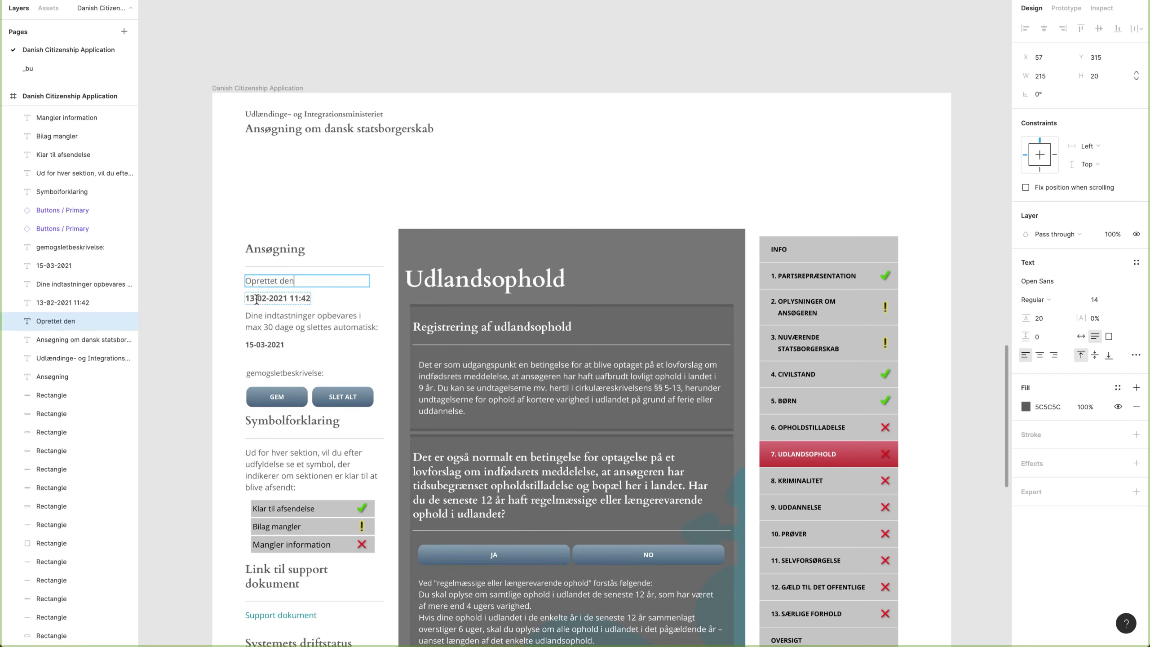
type("13 Feb, 2021")
double_click(311, 321)
type("Udløber om")
double_click(264, 344)
type("29 dage")
Combine each date label with its value in an auto layout and place both pairs side by side below the header title
key("shift+a")
left_click(269, 298, "shift")
key("shift+a")
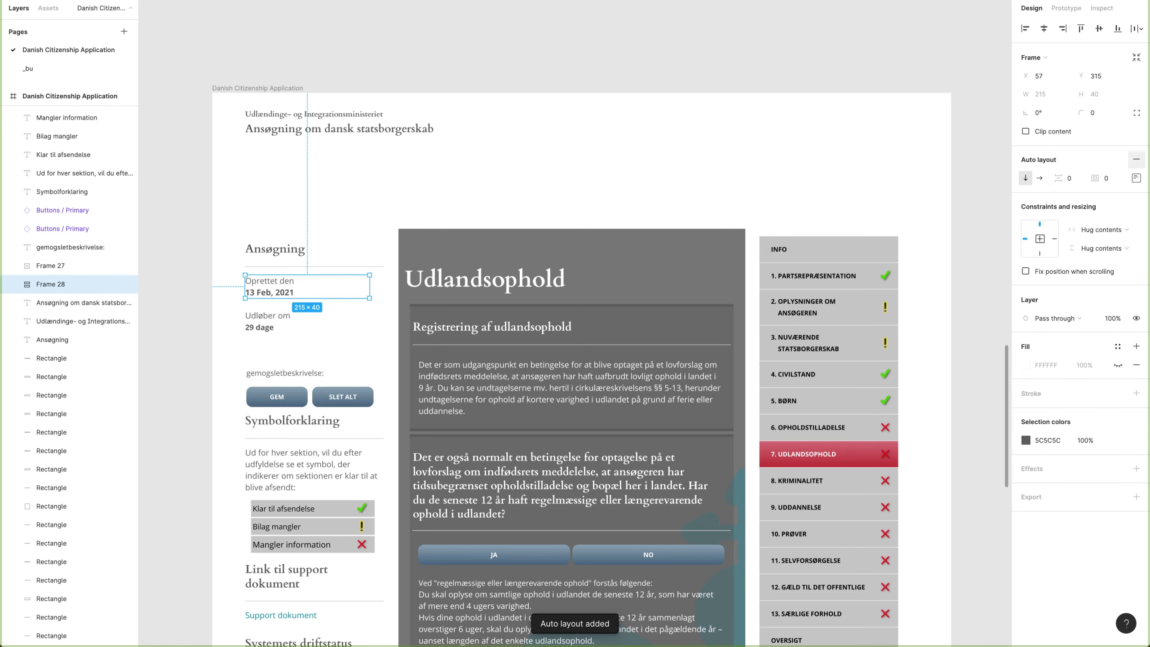
left_click_drag(269, 286, 270, 195)
left_click_drag(268, 321, 351, 194)
left_click(269, 194, "shift")
left_click(500, 188)
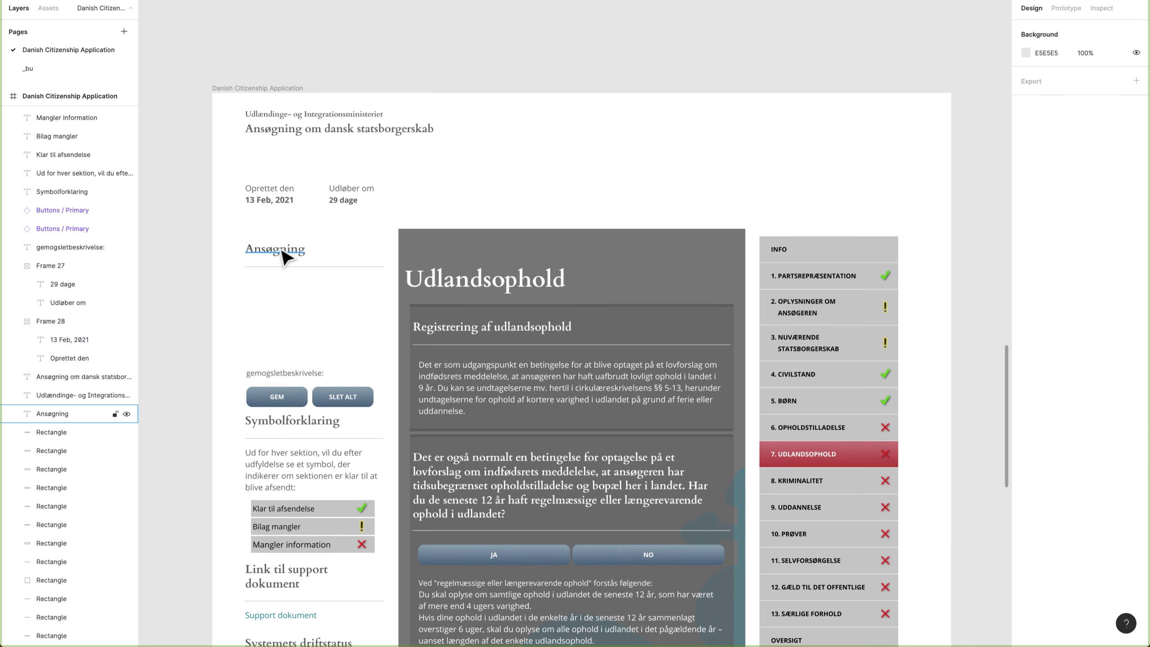
Add the applicant's full name in bold above the two date pairs, using a copied date text, and nudge the pairs up
left_click_drag(269, 200, 269, 166)
double_click(269, 166)
type("Jens Jensen")
key("Escape")
left_click_drag(349, 218, 285, 181)
key("Up")
key("Up")
key("Up")
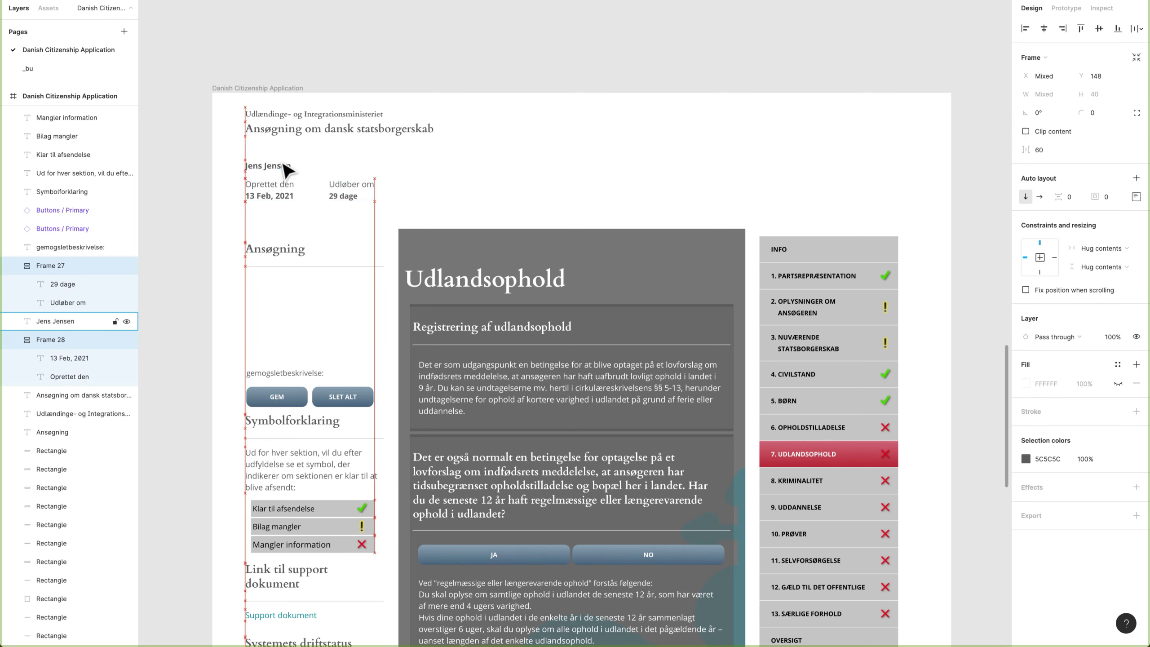
Delete the leftover Ansøgning heading with its divider and the SLET ALT button
left_click_drag(290, 313, 247, 233)
key("Delete")
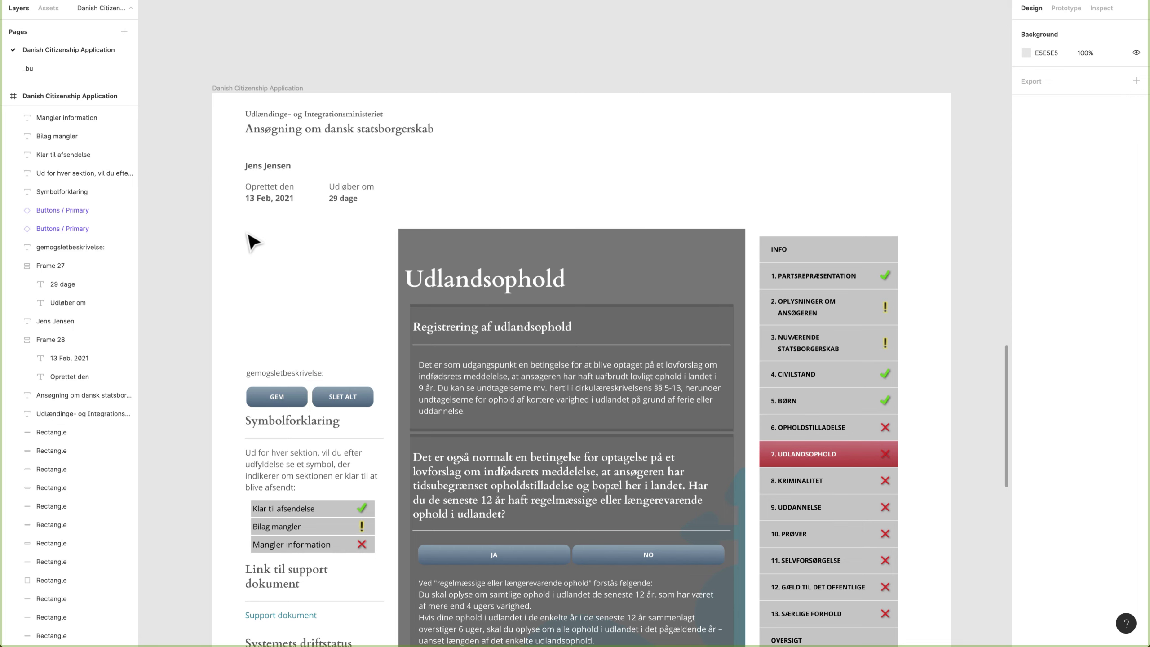
left_click(334, 390)
key("Delete")
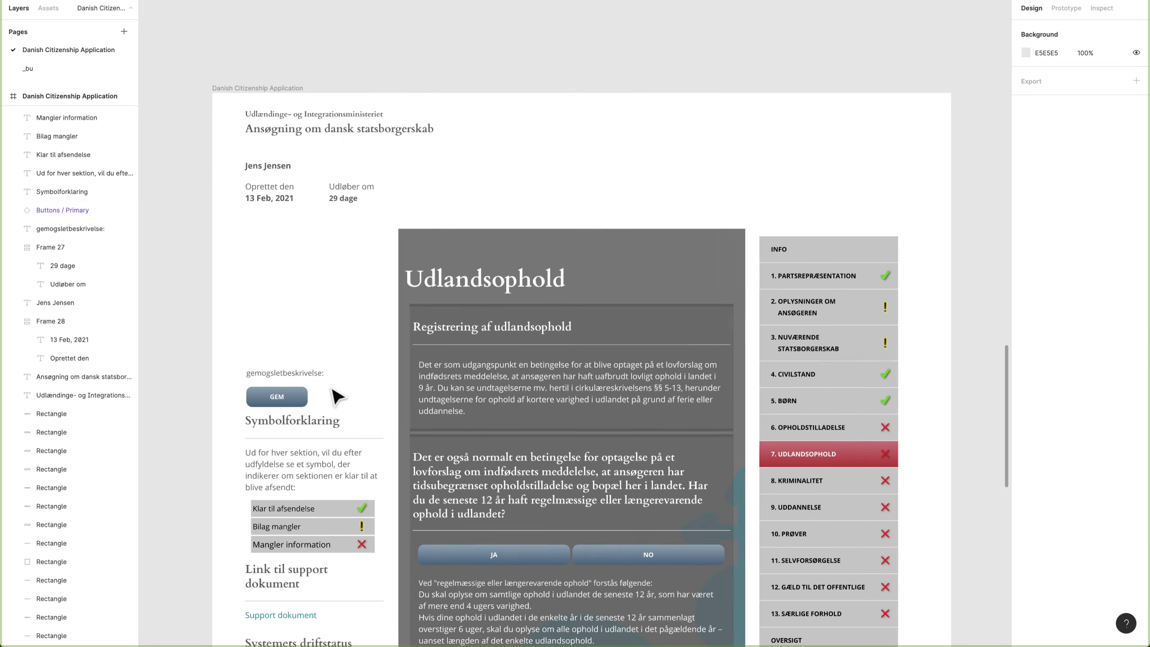
Move the gemogsletbeskrivelse text into the header opposite the title and change it to "Min Ansøgning"
left_click_drag(293, 375, 770, 124)
double_click(770, 125)
type("Min Ansøgning")
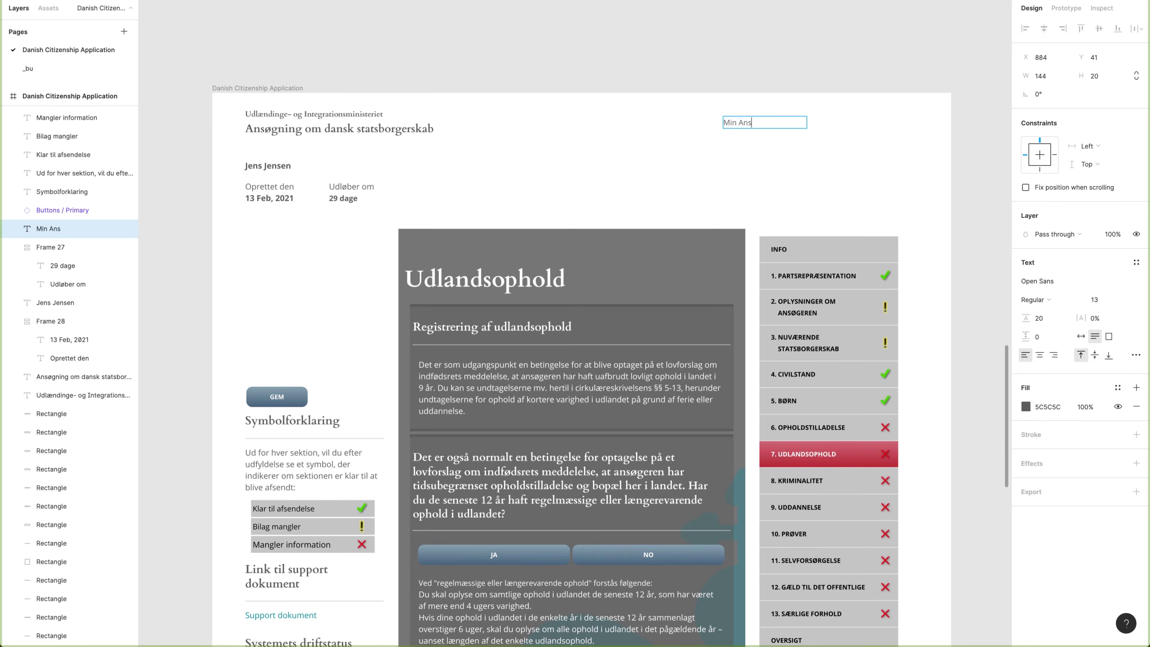
key("Escape")
key("Escape")
Move the GEM button below Min Ansøgning and align the right edges of both with the section menu
left_click_drag(292, 394, 851, 166)
left_click(841, 123)
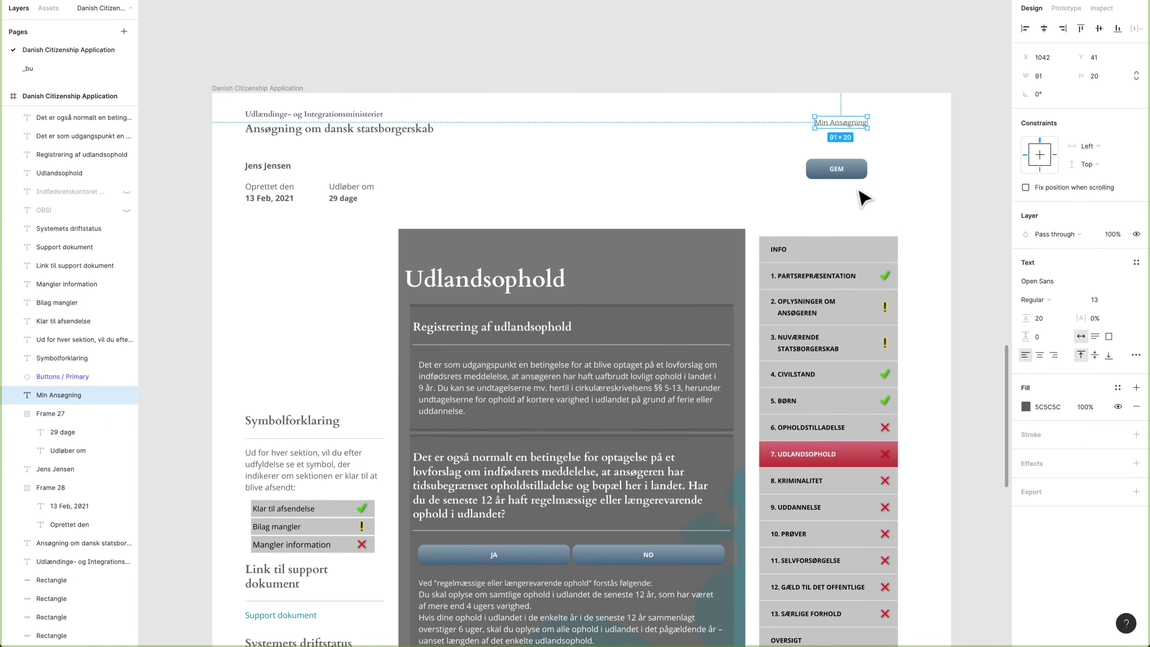
left_click(849, 173, "shift")
left_click(867, 250, "shift")
key("alt+d")
left_click(940, 194)
Relabel the GEM button as "GEM ANSØGNING" and widen it to 140
double_click(870, 170)
type("Min Ansøgning")
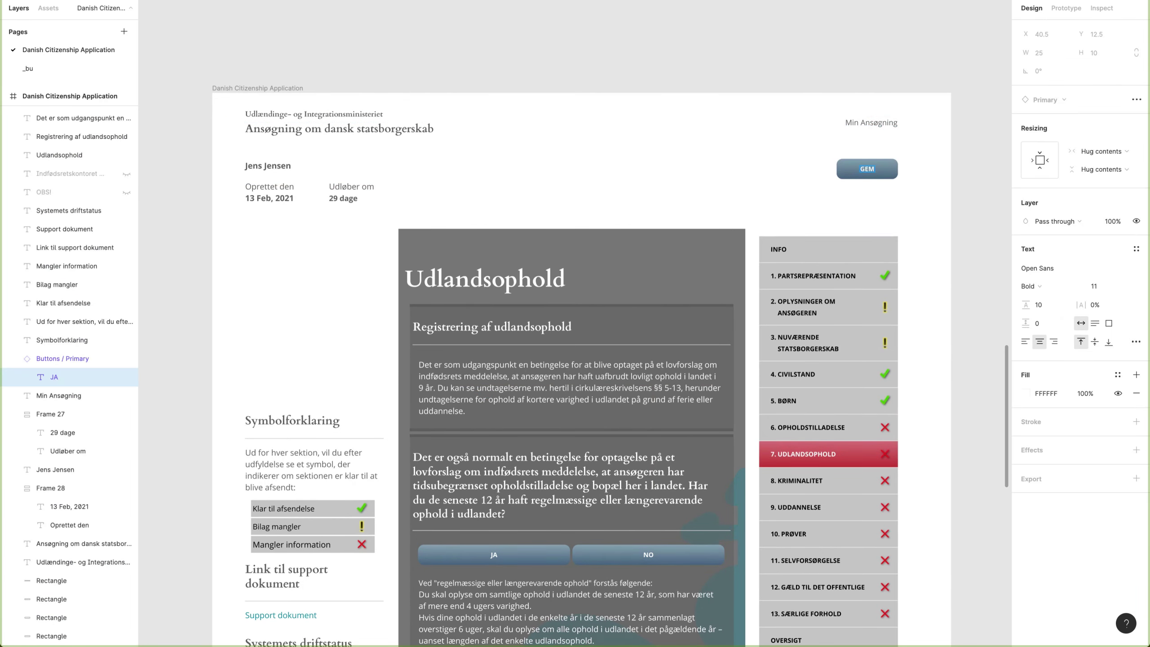
key("Escape")
left_click_drag(836, 168, 817, 168)
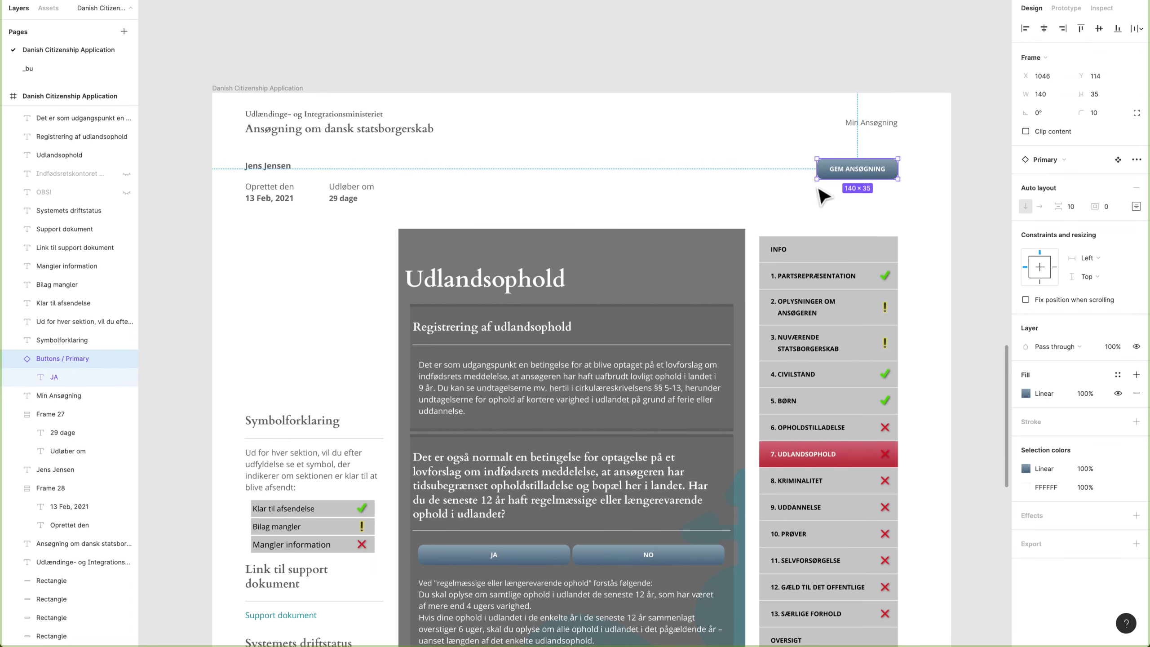
left_click(822, 204)
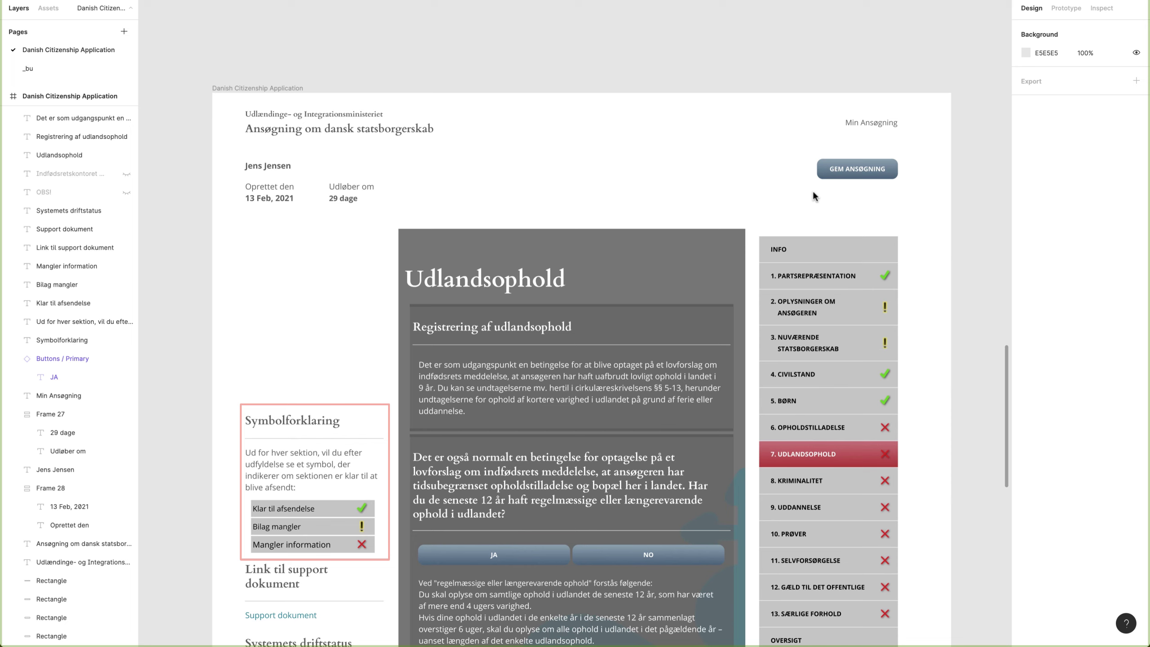
Delete the Symbolforklaring section with its text and status legend
scroll(536, 121, "down", 2)
left_click_drag(234, 277, 391, 485)
key("Delete")
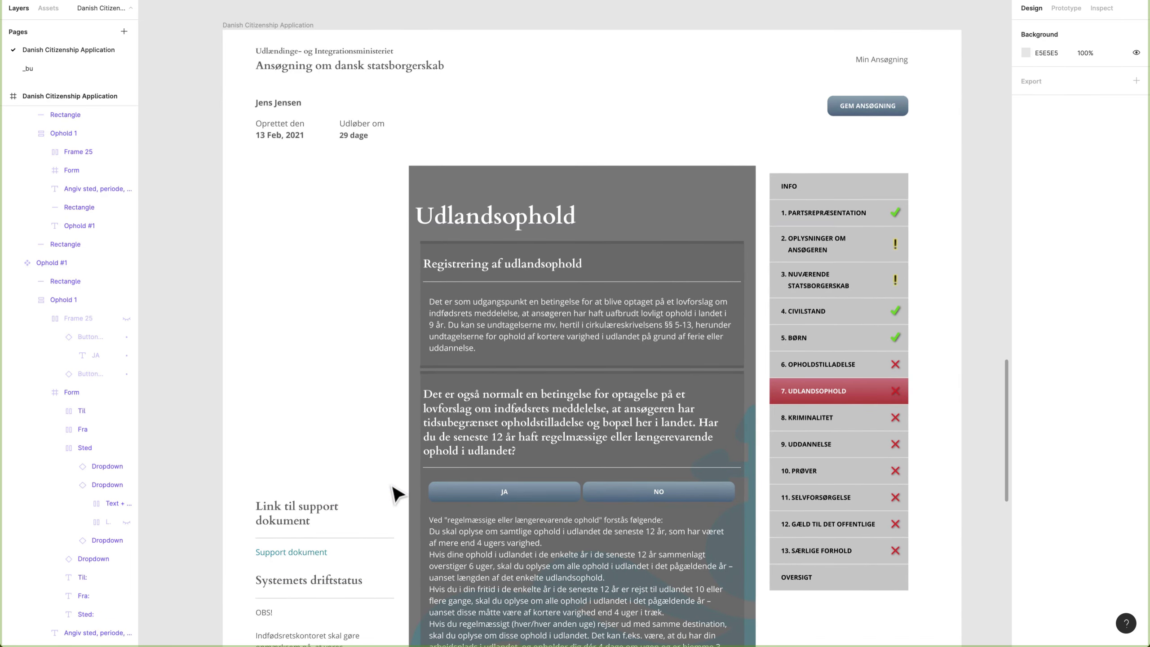
left_click(396, 494)
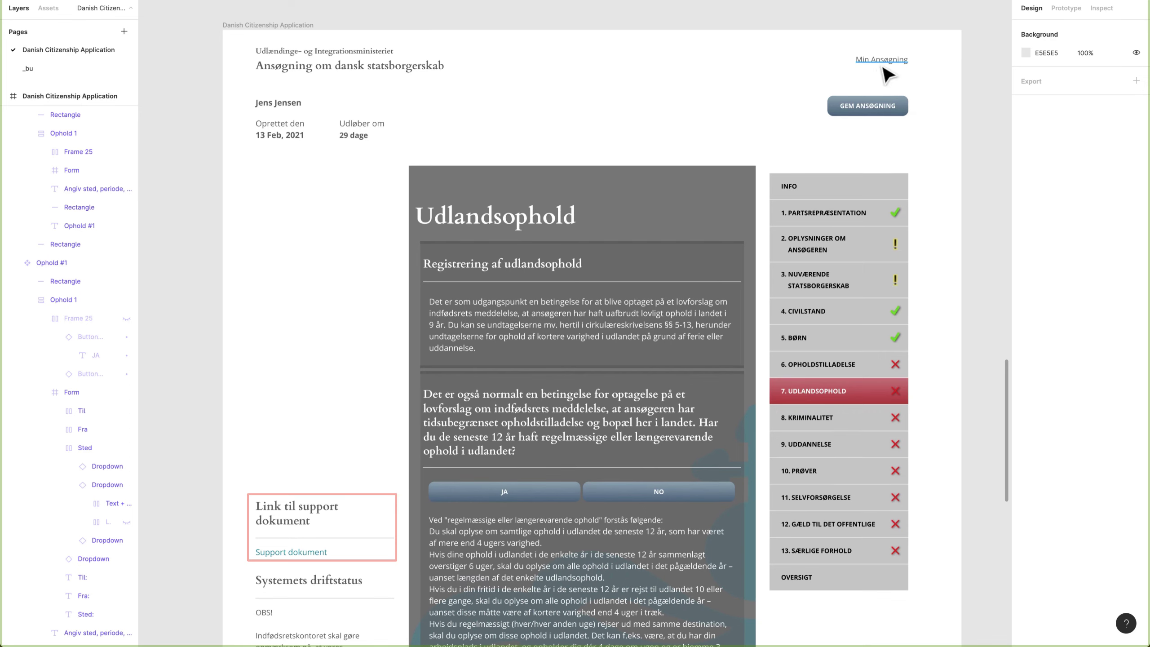
Add a "Support" link beside Min Ansøgning in the header
double_click(816, 66)
type("Support")
mouse_move(881, 67)
left_mouse_down()
mouse_move(817, 67)
mouse_move(834, 66)
left_mouse_up()
key("Escape")
left_click(257, 435)
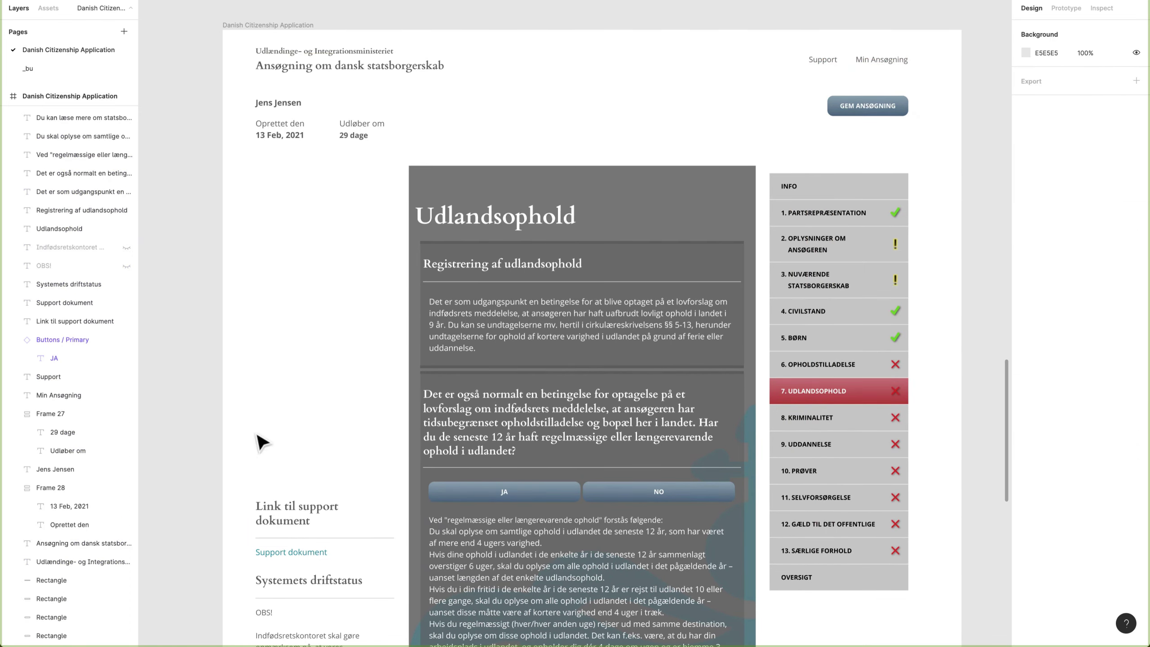
Delete the "Link til support dokument" and "Systemets driftstatus" sections
left_click_drag(262, 443, 387, 550)
key("Delete")
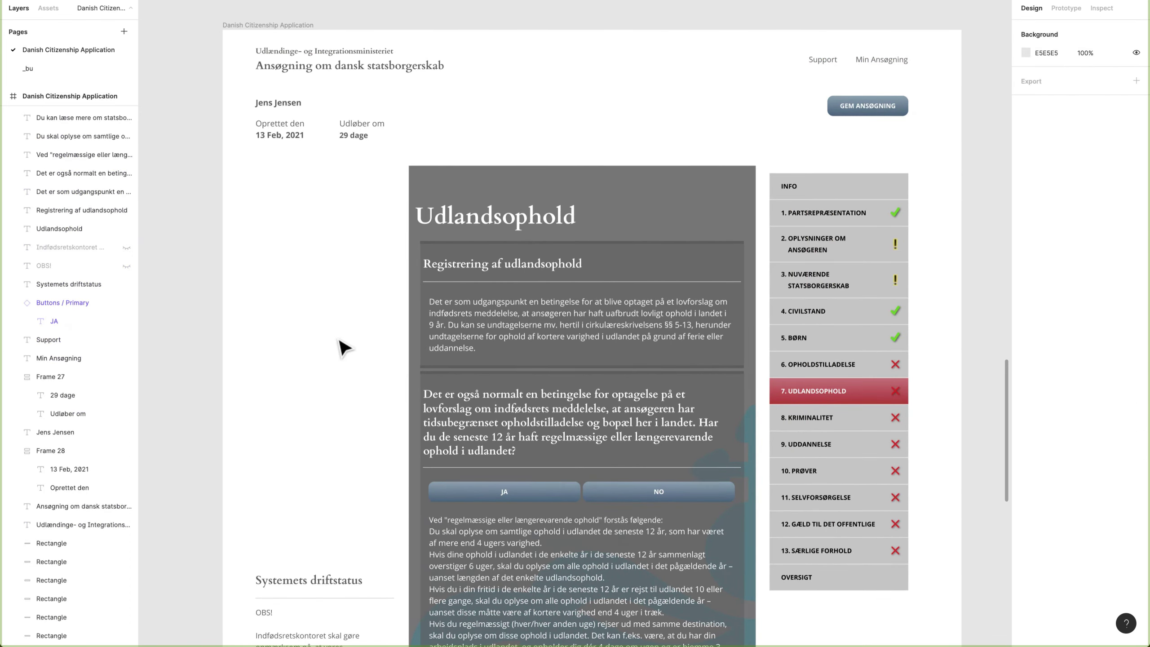
scroll(344, 348, "down", 5)
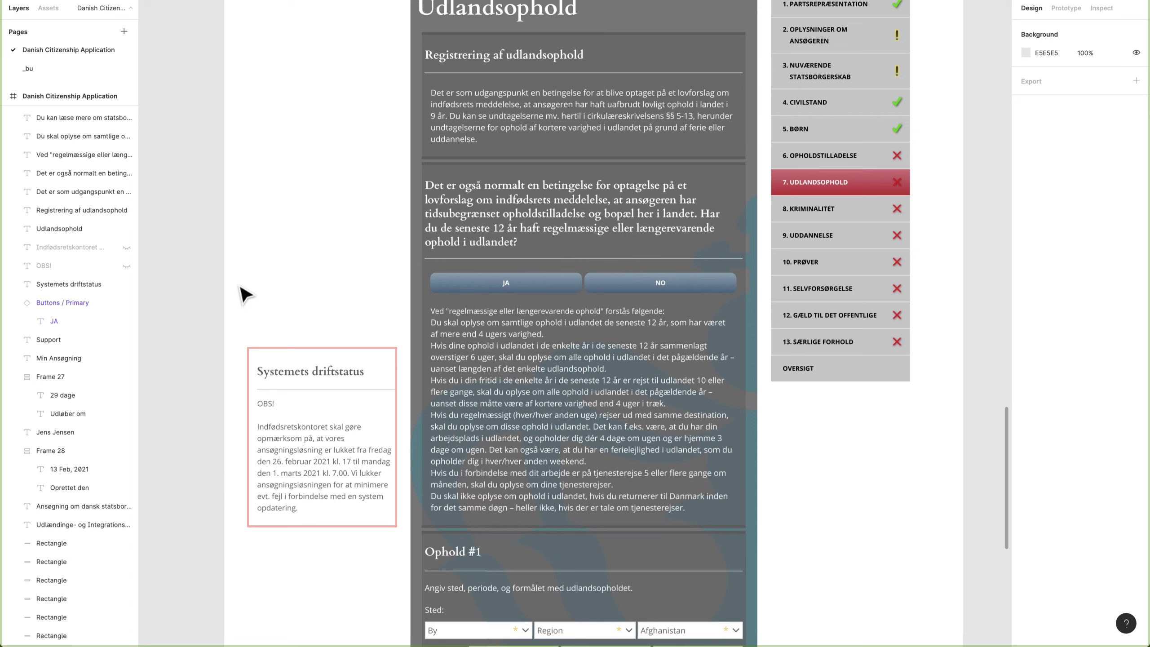
left_click_drag(239, 281, 375, 533)
key("Delete")
left_click_drag(334, 326, 328, 490)
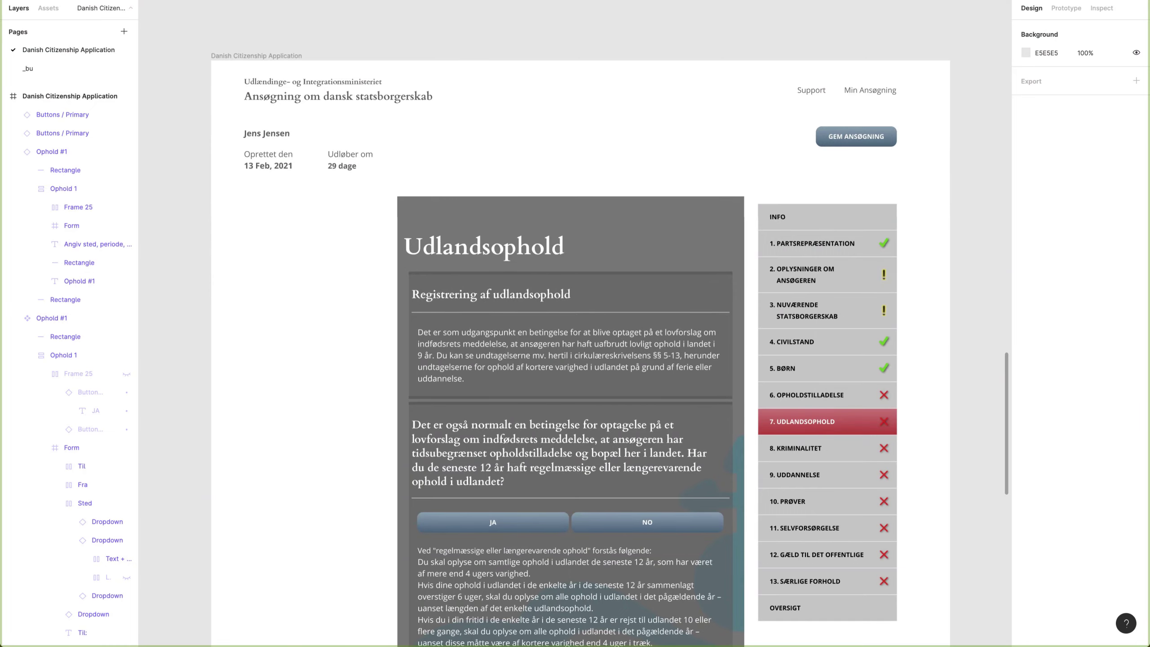
Select all elements of the Udlandsophold content panel and place a vertical guide at the header text's left edge
scroll(489, 92, "down", 5)
left_click(388, 51)
left_click_drag(719, 298, 755, 299)
key("shift+0")
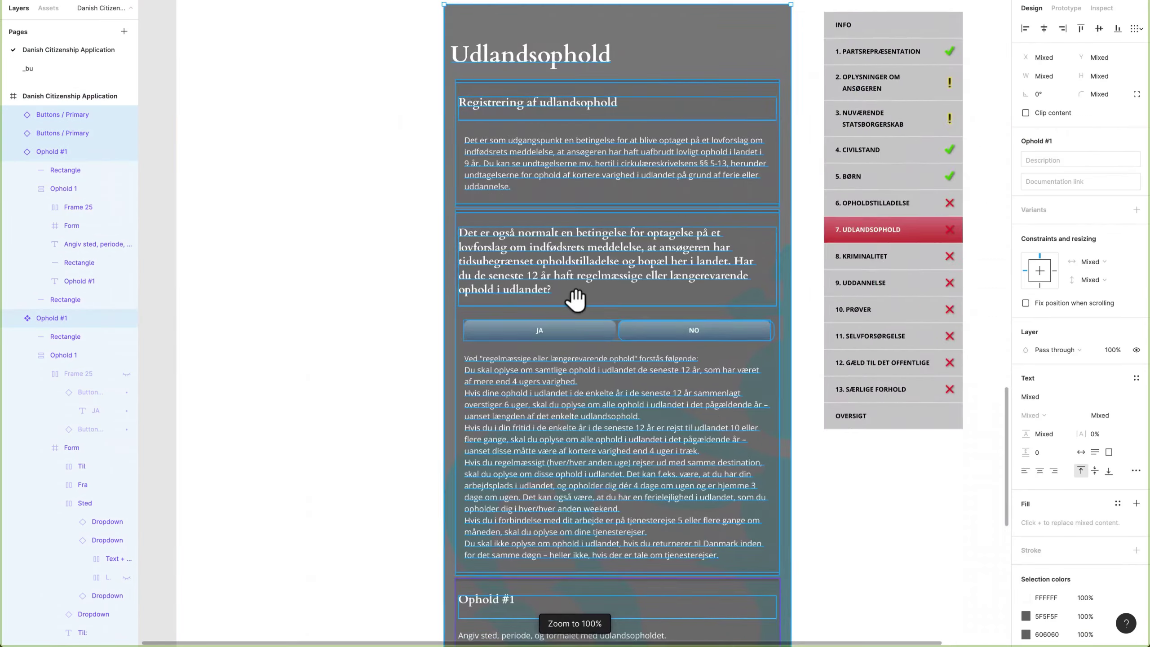
left_click_drag(576, 289, 520, 405)
left_click_drag(669, 173, 667, 180)
left_click(668, 179)
left_click_drag(727, 227, 851, 227)
scroll(480, 240, "down", 5)
left_click_drag(144, 279, 849, 279)
key("shift+0")
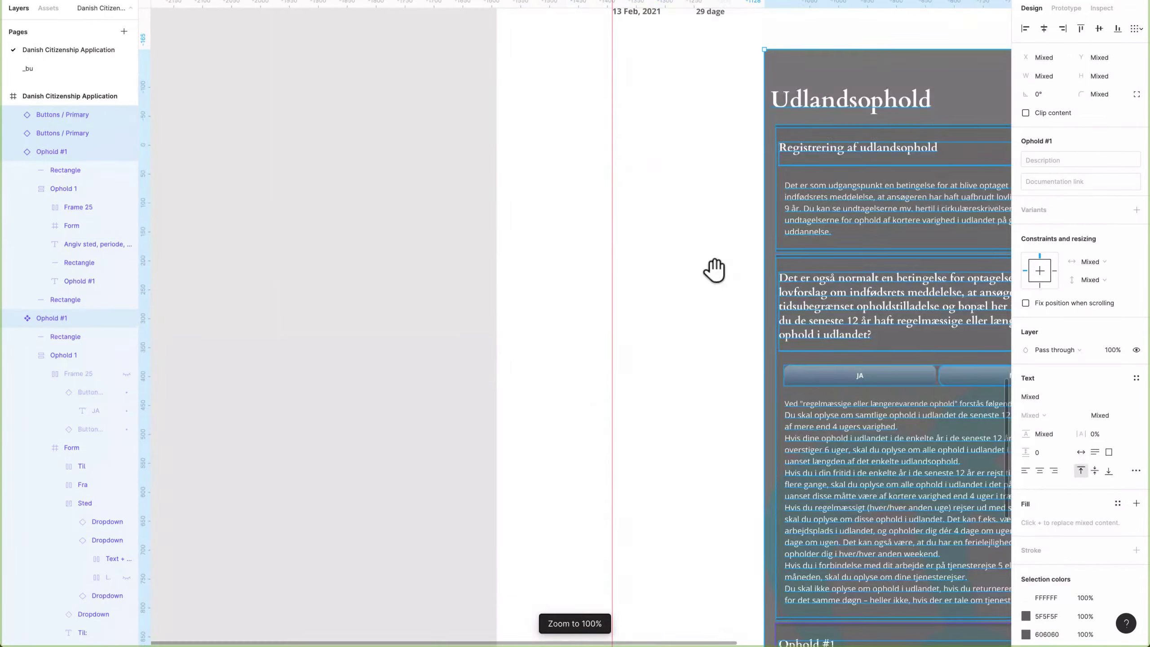
Align the content panel's left edge with the header text and widen the panel with its text blocks, dividers and form fields
left_click_drag(679, 272, 611, 362)
left_click_drag(640, 315, 761, 315)
scroll(706, 289, "down", 6)
left_click_drag(706, 136, 625, 434)
left_click_drag(660, 260, 782, 260)
scroll(724, 260, "down", 8)
left_click_drag(706, 131, 644, 319)
left_click_drag(672, 257, 790, 257)
left_click(672, 229, "shift")
left_click(672, 258, "shift")
left_click_drag(688, 204, 802, 204)
scroll(897, 200, "down", 3)
scroll(906, 416, "up", 3)
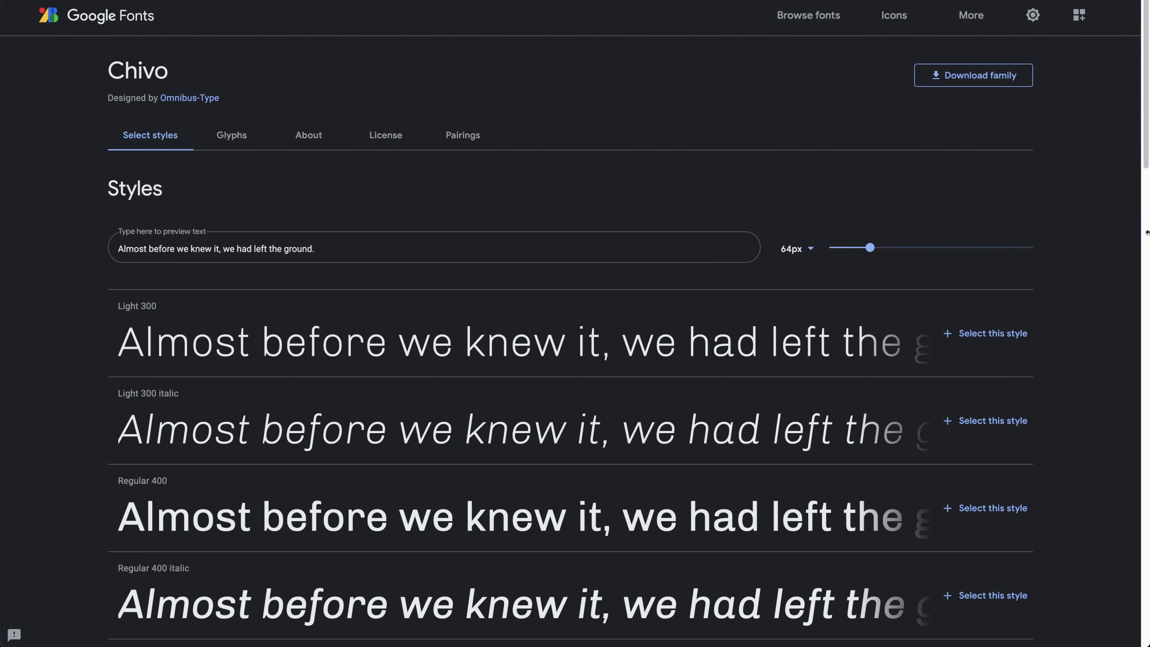
Examine the styles of the Chivo font family on Google Fonts
scroll(1147, 232, "down", 5)
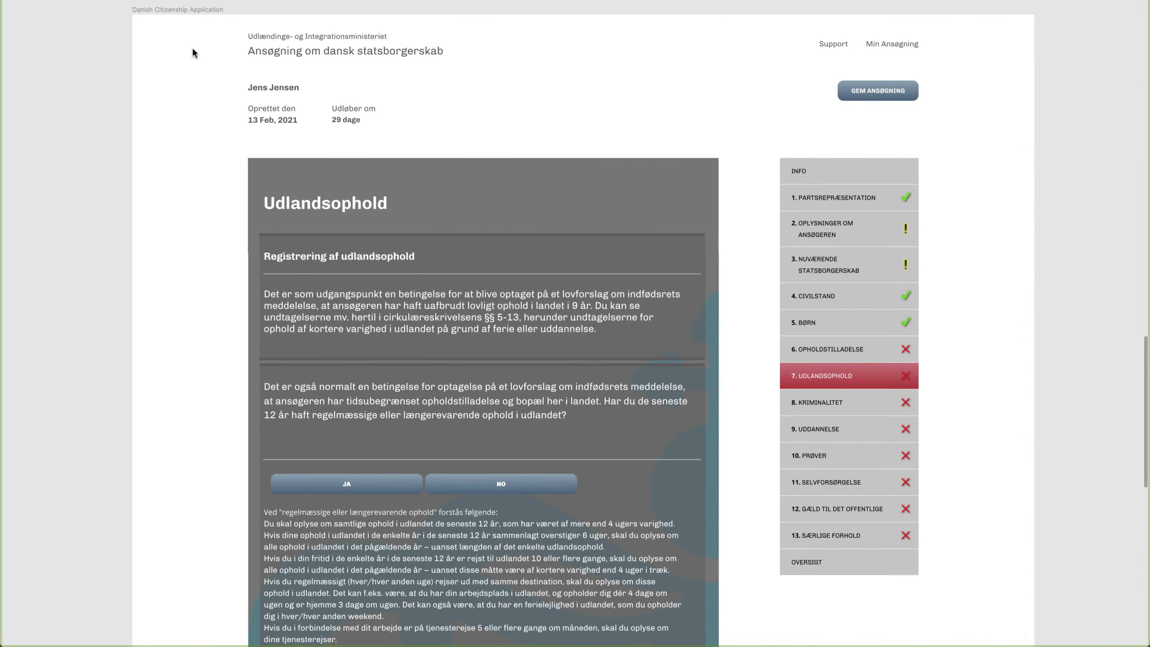
In Figma, set the page frame's fill to F1F2F3 and remove the image fill from the content panel's background rectangle
left_click(192, 10)
key("ctrl+backslash")
left_click(1045, 281)
type("F1F2F3")
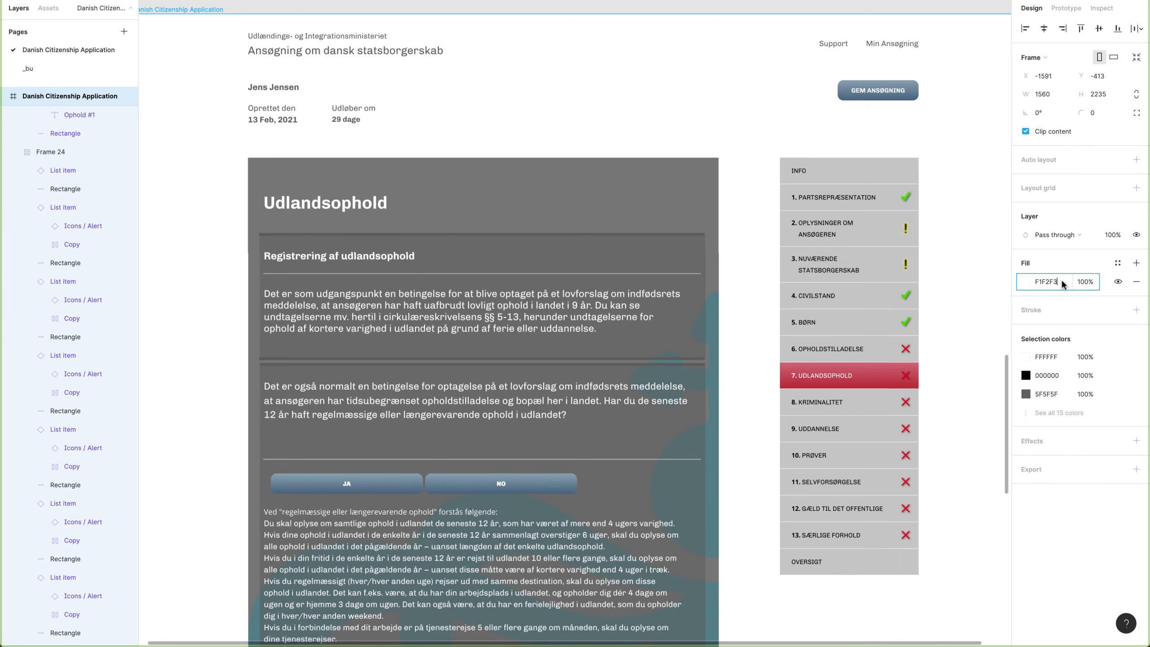
key("Return")
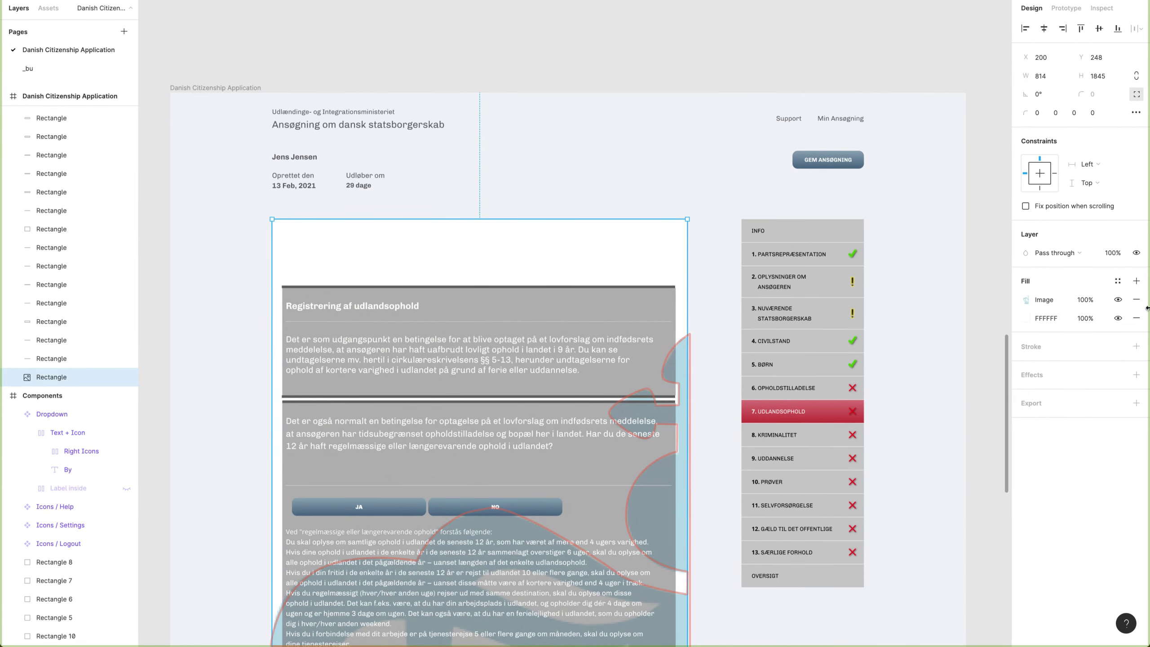
left_click(1137, 300)
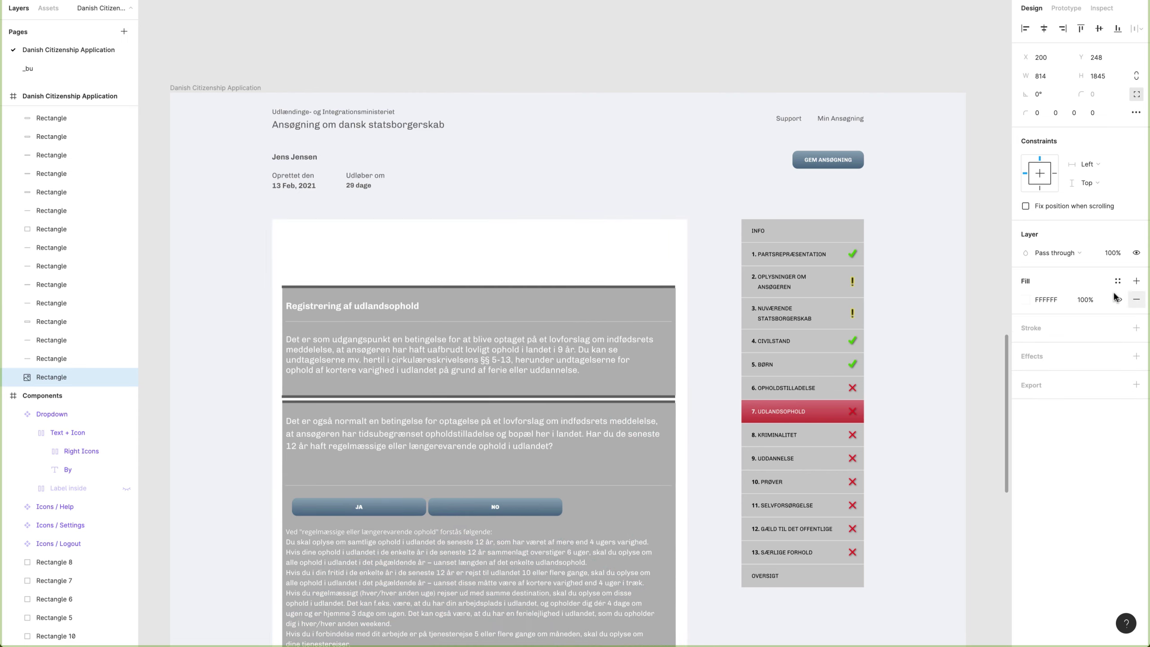
Set the fill of all headings, paragraphs and field labels in the content panel and both Ophold forms to 485866
left_click(355, 209)
left_click(360, 256, "shift")
left_click(380, 297, "shift")
left_click(399, 380, "shift")
left_click_drag(418, 465, 445, 218)
left_click(437, 235, "shift")
left_click(430, 285, "shift")
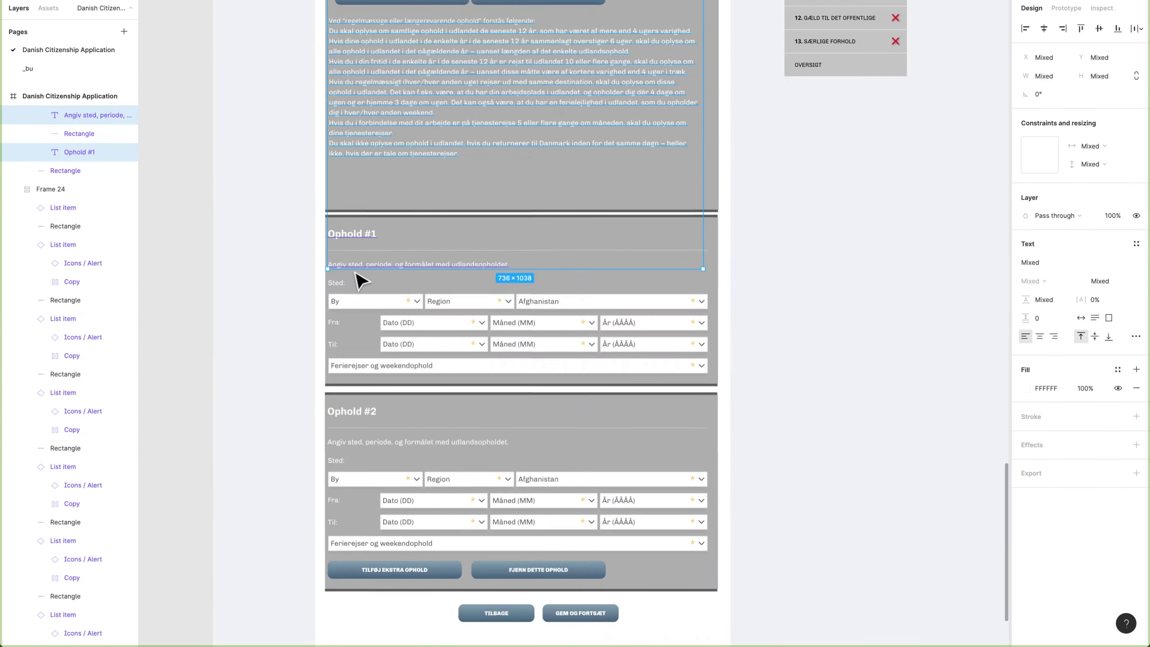
left_click(337, 283, "shift+super")
left_click(334, 323, "shift+super")
left_click(334, 345, "shift+super")
left_click(352, 411, "shift+super")
left_click(358, 443, "shift+super")
left_click(337, 461, "shift+super")
left_click(332, 501, "shift+super")
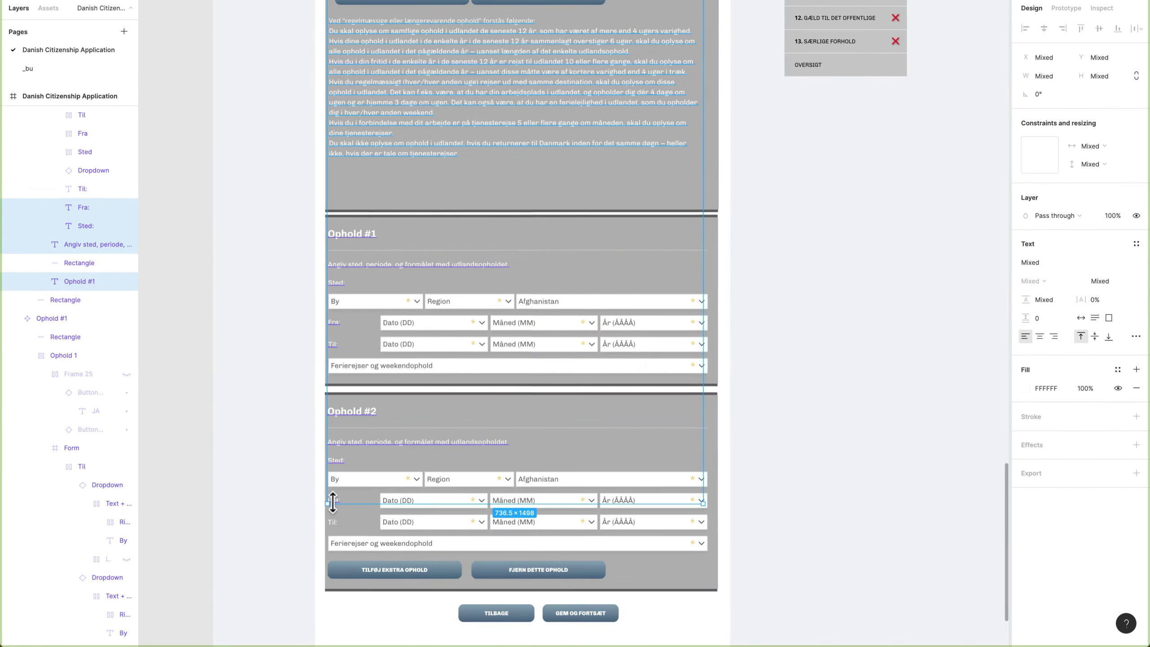
scroll(333, 501, "up", 10)
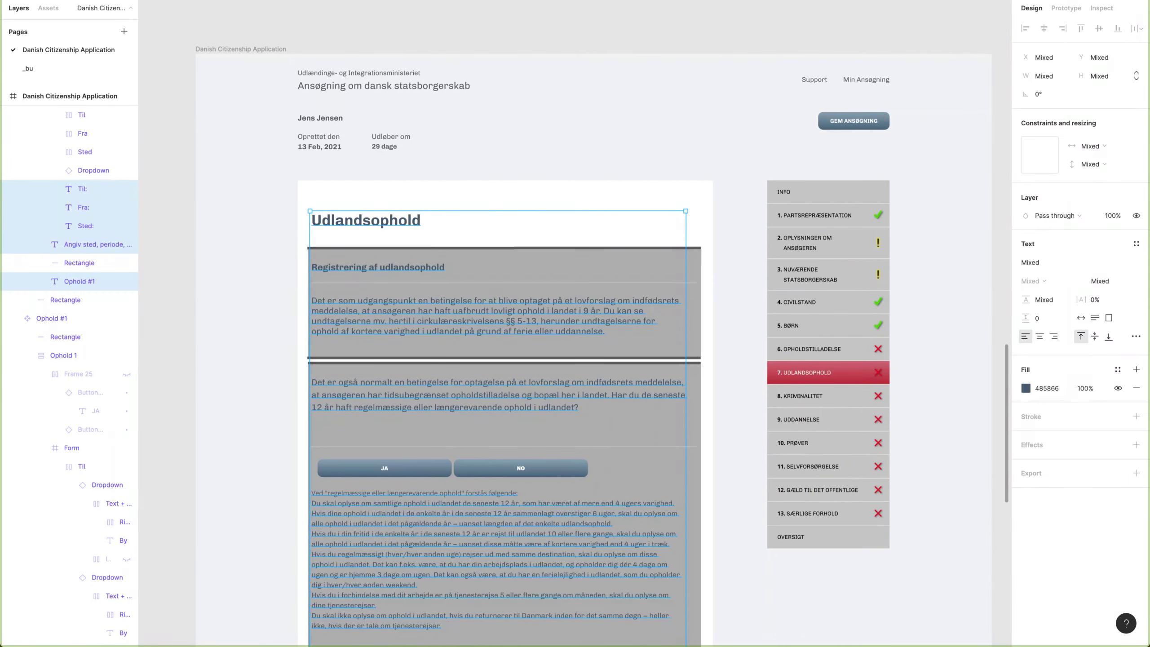
left_click(182, 112)
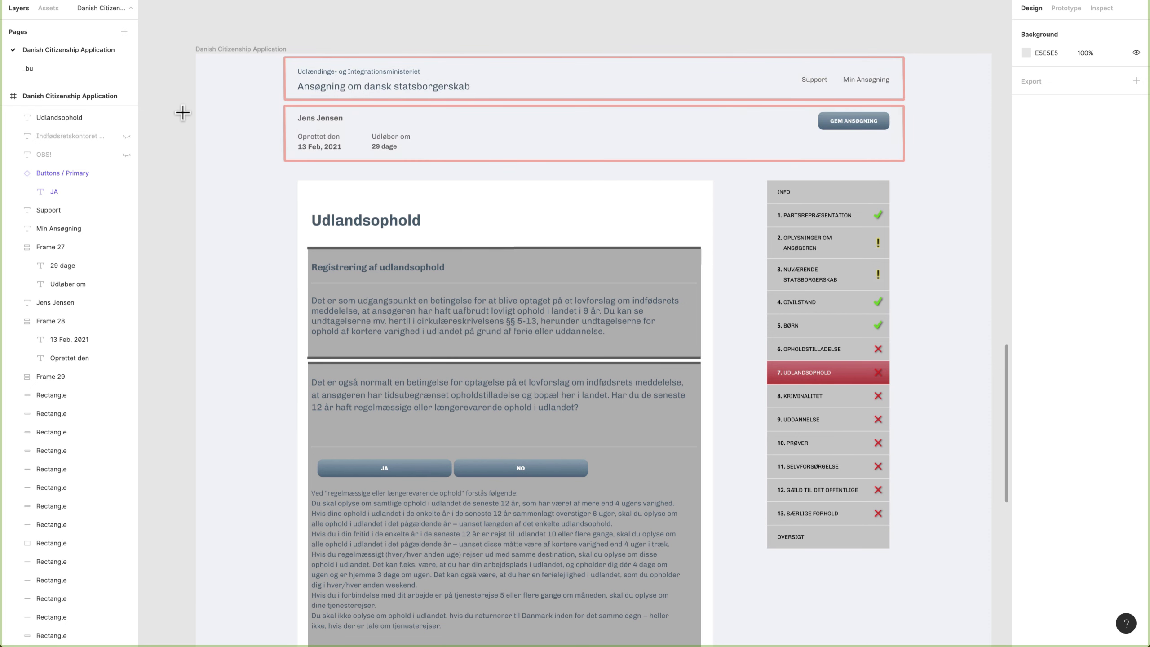
Draw a full-width band about 1560 × 124 below the page title row, fill it dark blue and place it behind the applicant details
left_click_drag(195, 111, 991, 174)
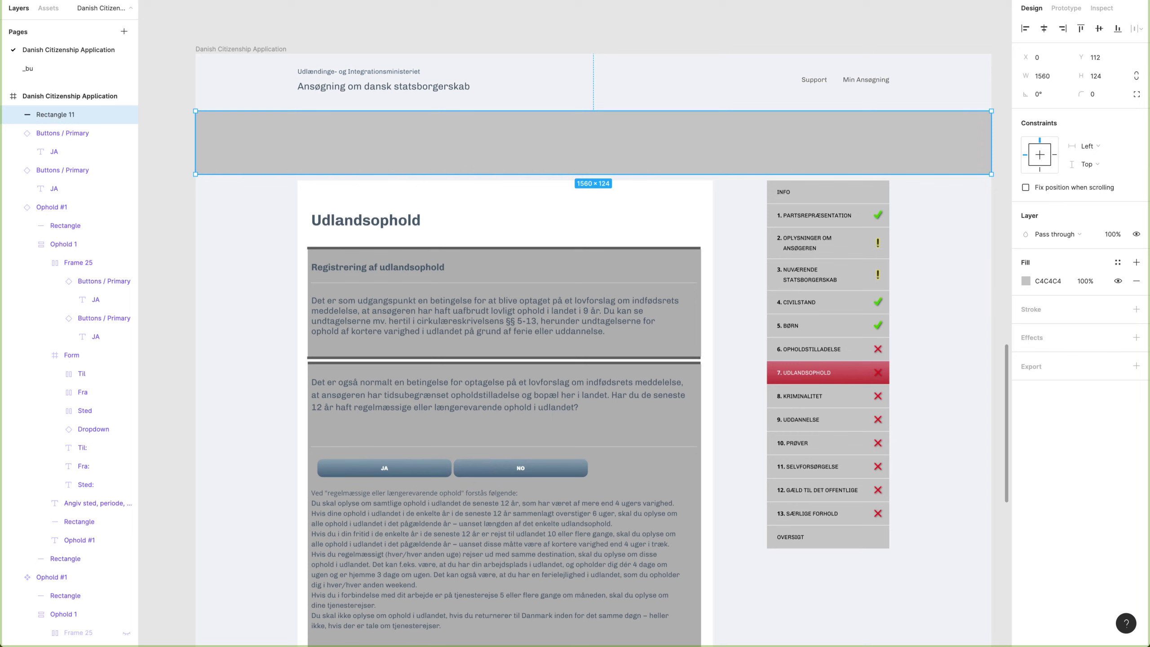
left_click(712, 143)
left_click(1048, 281)
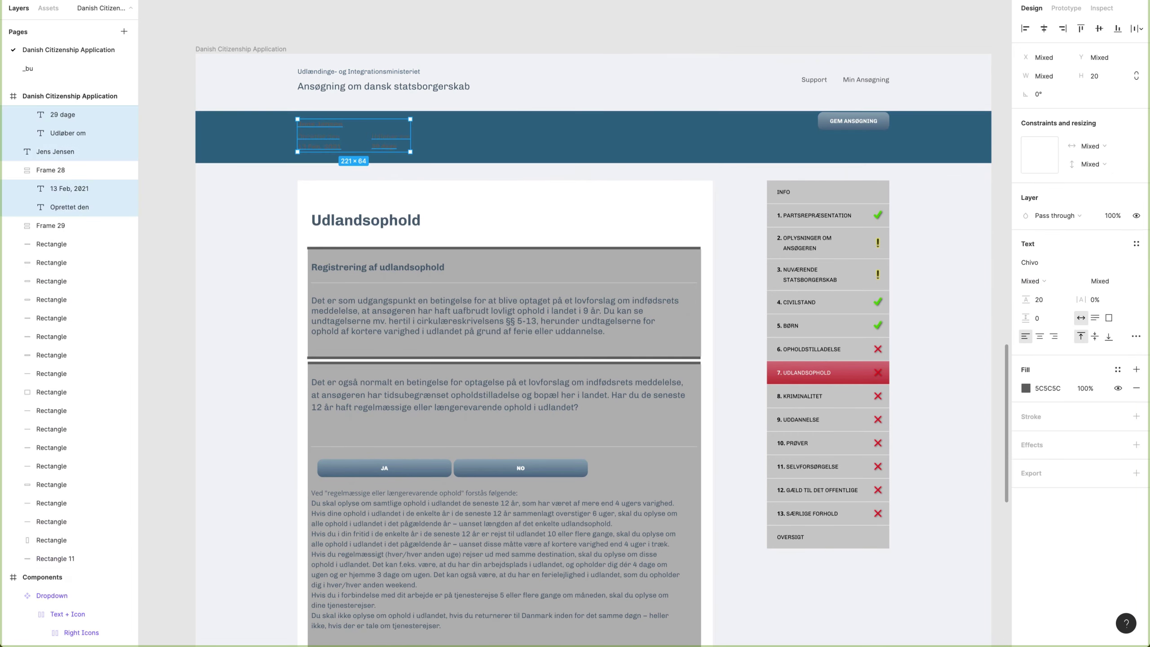
Set the applicant details text on the blue band to F1F2F3 and centre the Gem Ansøgning button vertically in the band
left_click(1060, 388)
type("F1F2F3")
key("Return")
left_click_drag(877, 125, 877, 140)
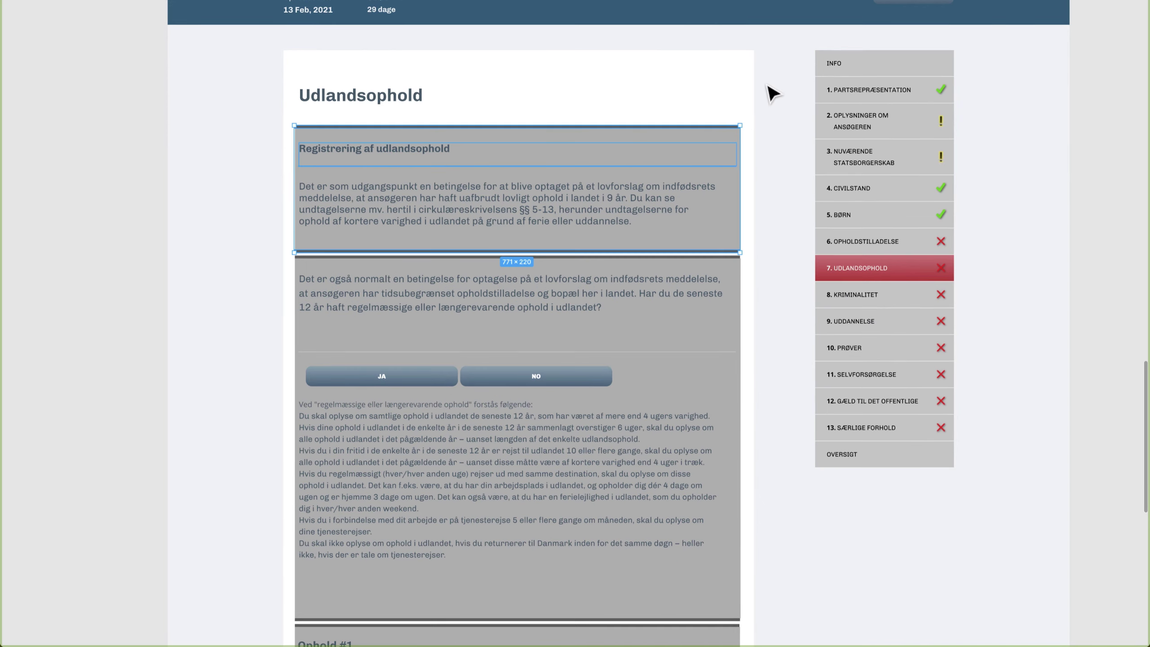
Delete the grey background and the border lines of the Registrering af udlandsophold section
key("Delete")
left_click(702, 126)
key("Delete")
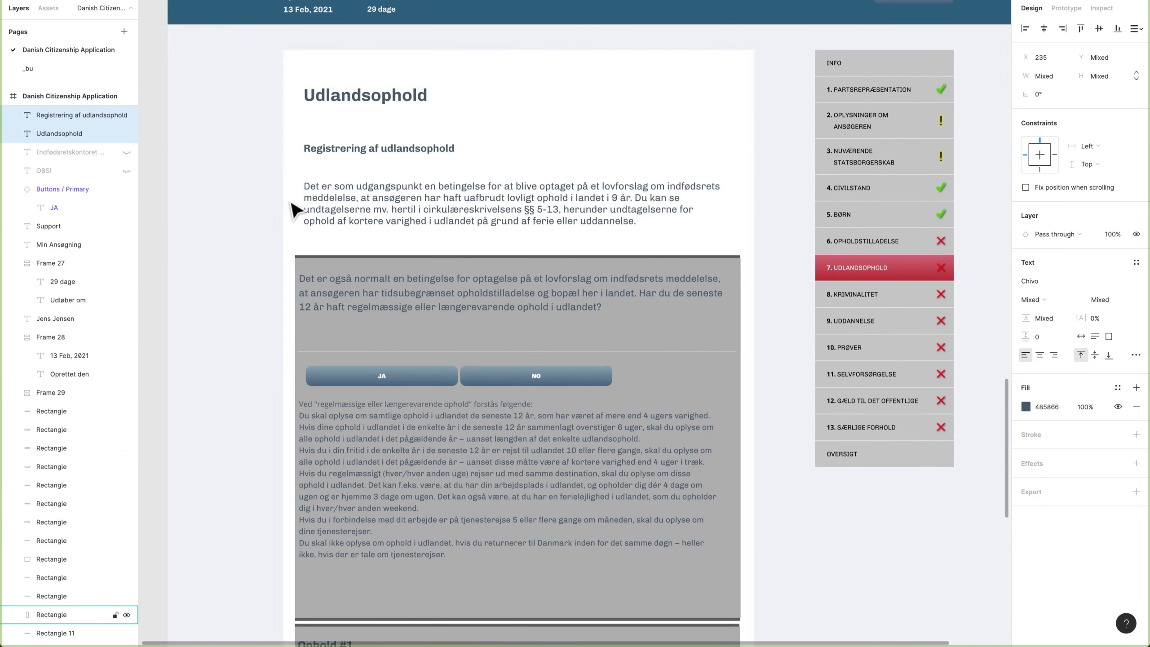
Move the Udlandsophold and Registrering headings and the first paragraph to X 240 and shift them slightly up
key("Right")
key("Right")
key("Right")
key("alt")
key("shift+Up")
key("shift+Up")
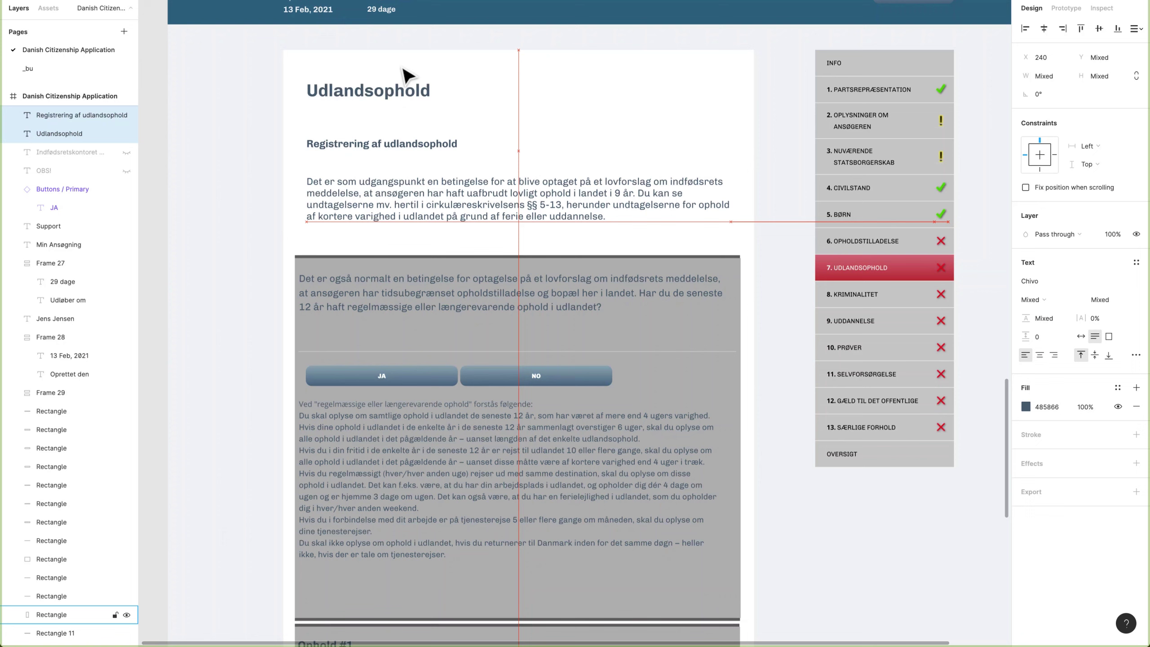
key("alt")
Delete the grey background of the second text section and move the Registrering af udlandsophold heading up to Y 364
left_click(735, 274)
key("Delete")
key("shift+Up")
key("shift+Up")
key("shift+Up")
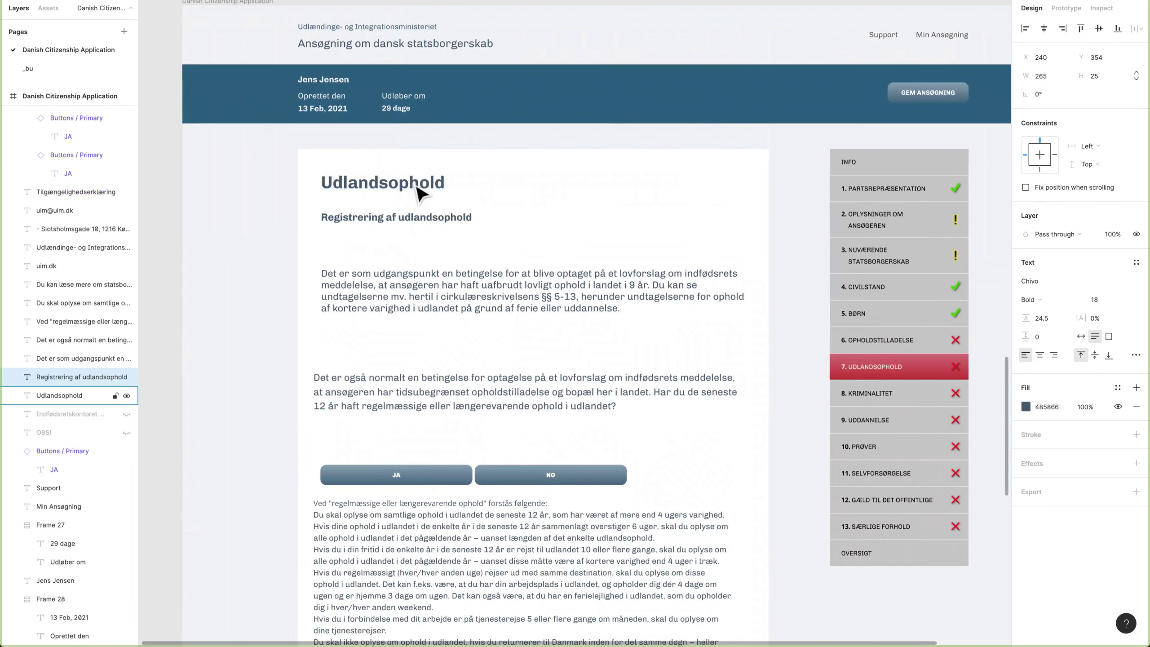
key("shift+Down")
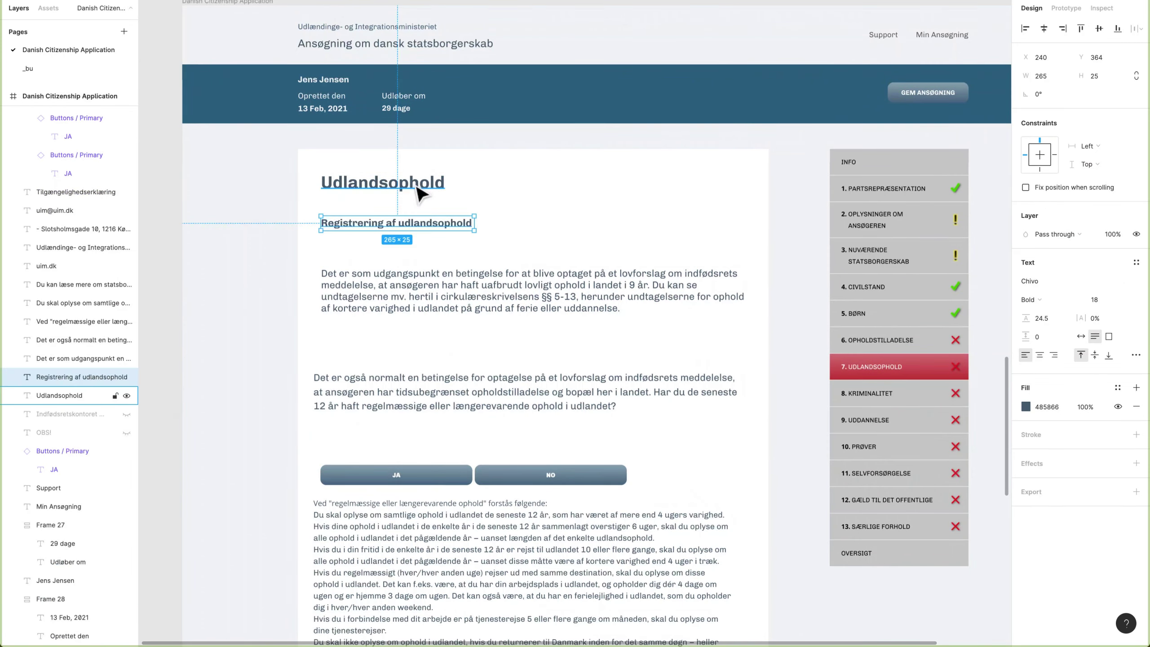
Move the two body paragraphs up beneath the Registrering heading, aligning the second one at X 240, Y 503
left_click(437, 283)
key("shift+Up")
key("shift+Up")
key("shift+Up")
key("shift+Up")
key("alt")
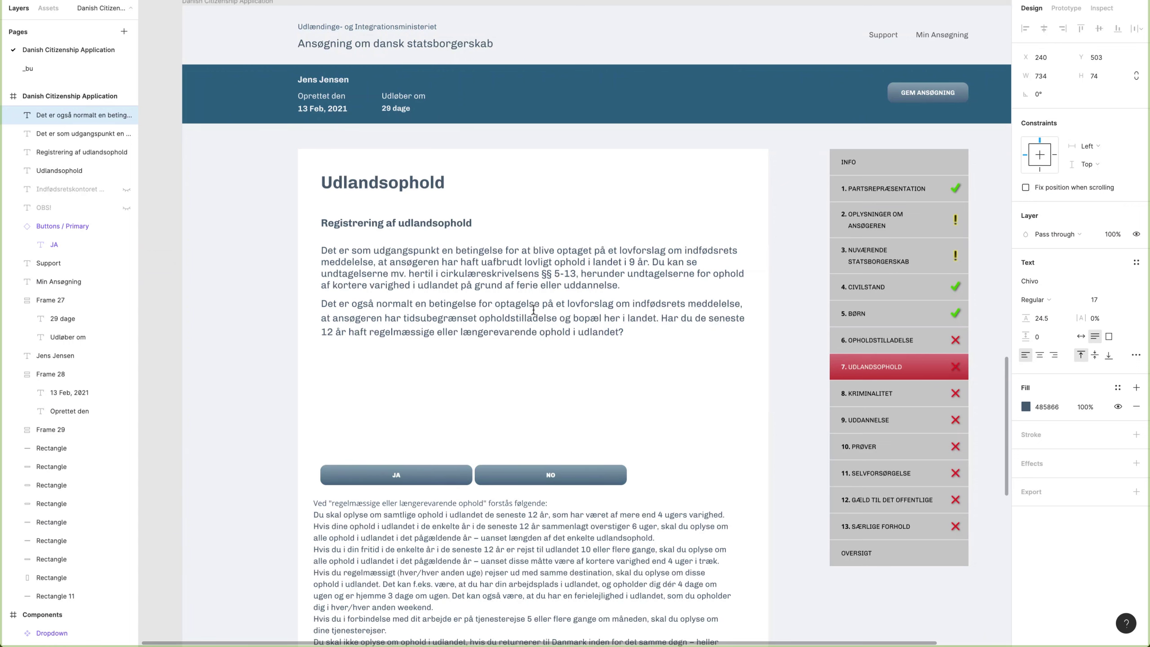
Set the two body paragraphs' line height to 26 and put them in an auto layout with spacing 16
left_click(533, 273, "shift")
left_click(1043, 366)
type("26")
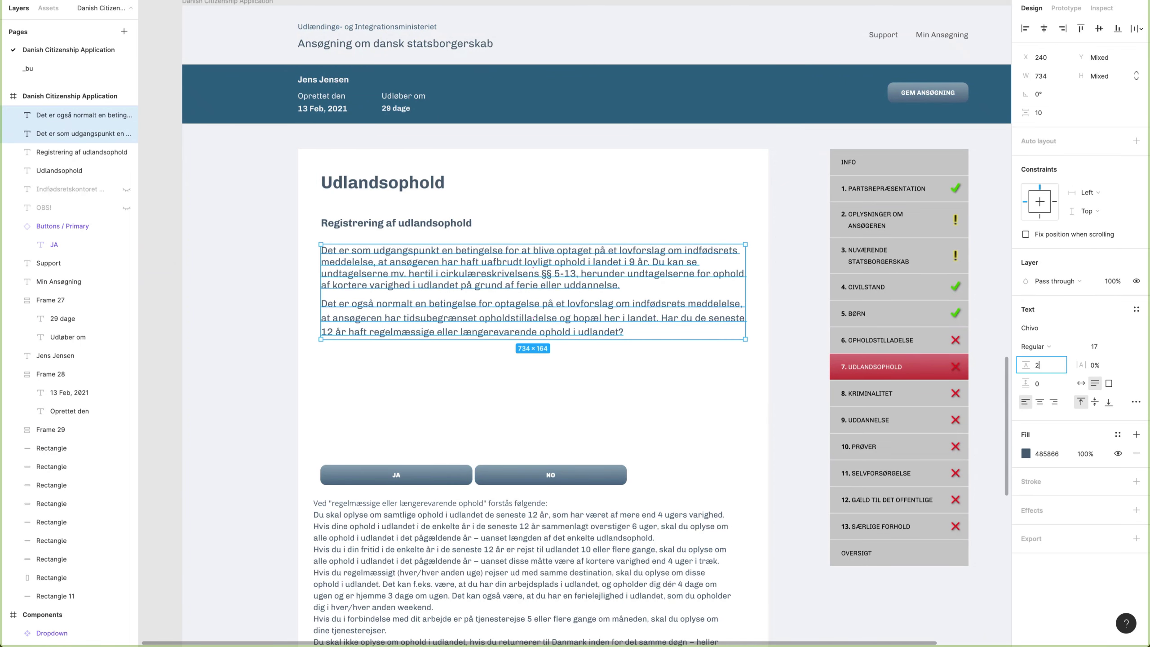
key("Return")
key("shift+a")
left_click(1074, 178)
type("16")
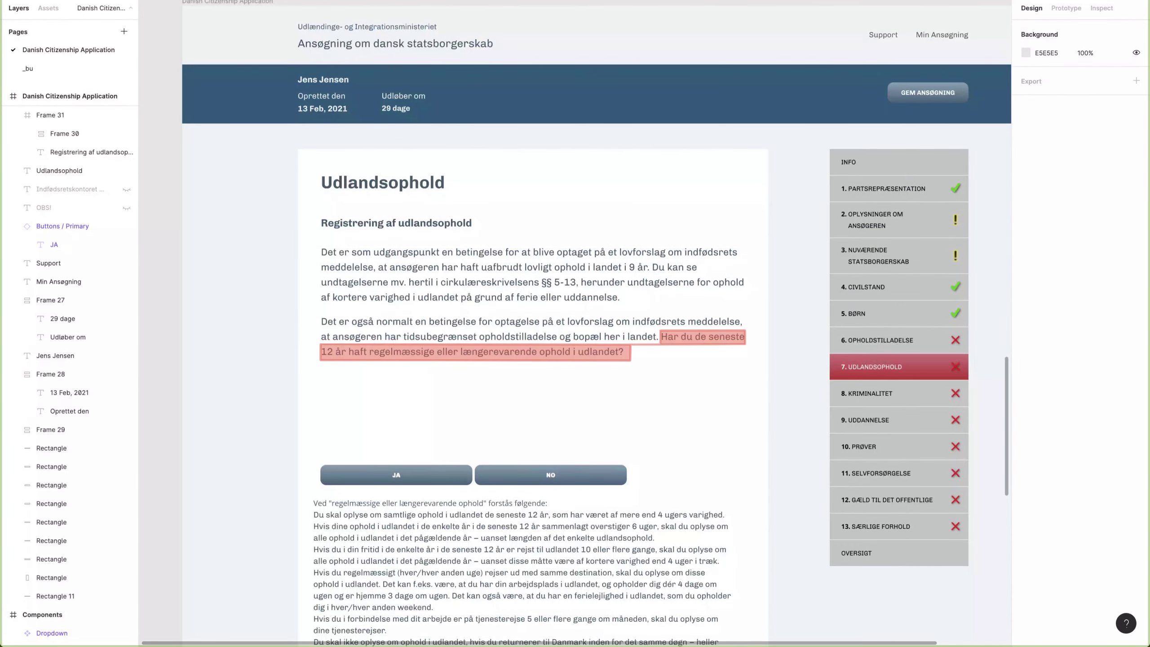
Split the question 'Har du de seneste 12 år…' into its own Bold 18 text with line height 26, auto-laid out below the paragraphs
double_click(661, 337)
left_click_drag(660, 336, 689, 374)
key("super+x")
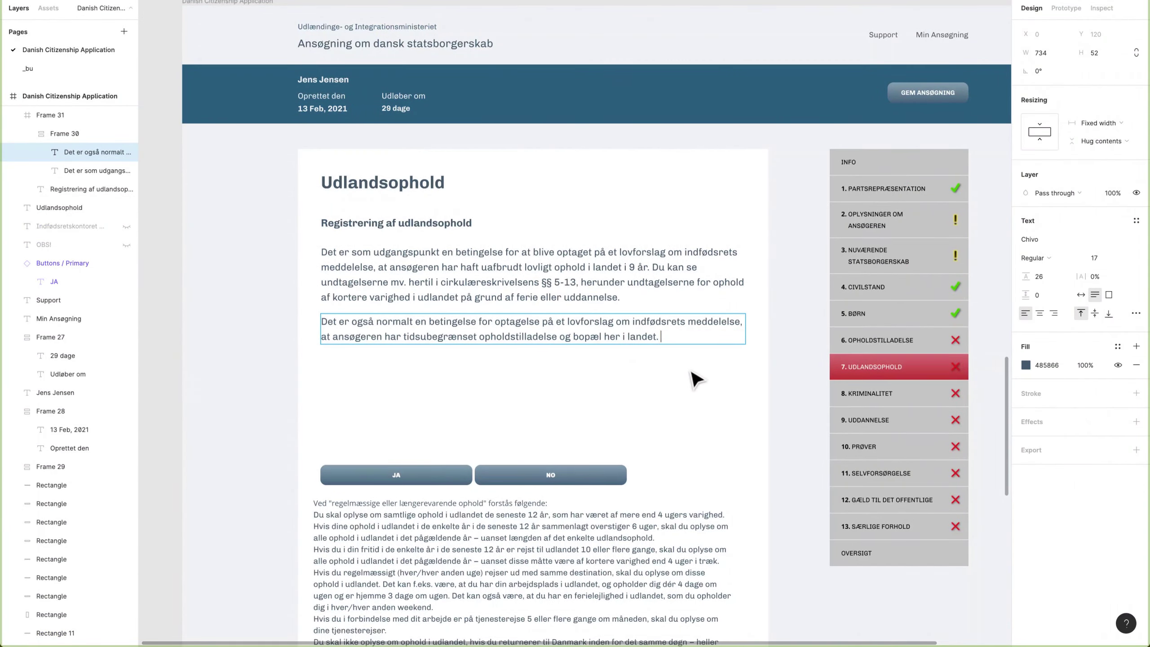
key("Escape")
left_click(632, 338)
key("super+v")
key("shift+a")
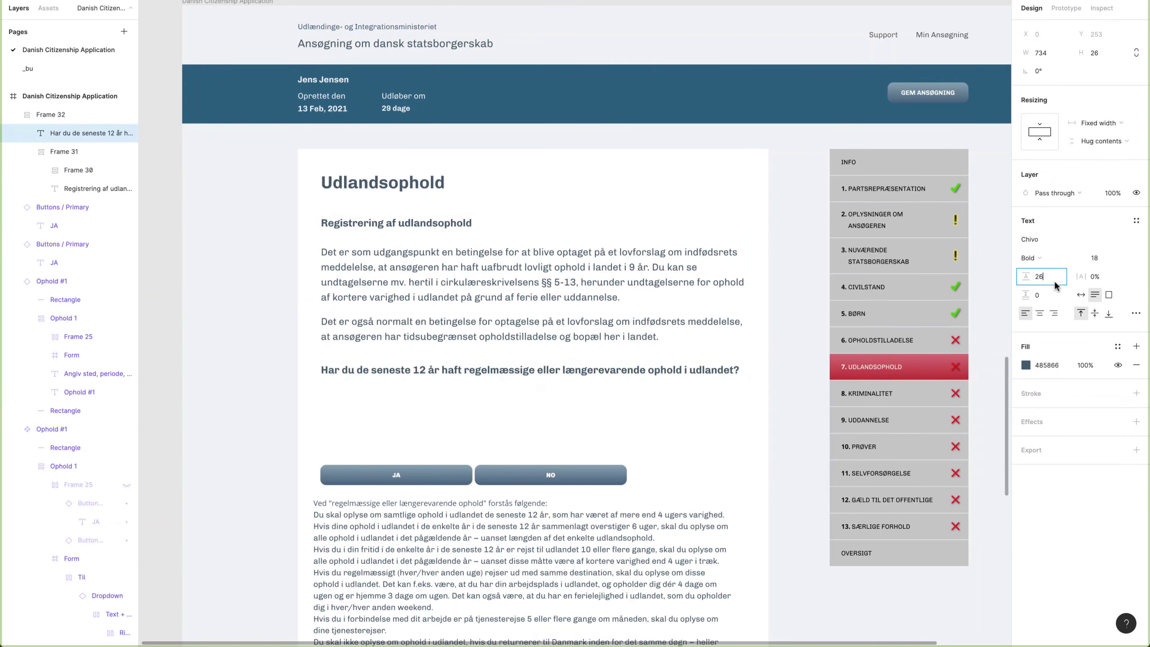
key("Escape")
Place the JA and NO buttons directly below the question and widen them to the text column's full width
scroll(583, 406, "down", 2)
left_click(583, 406)
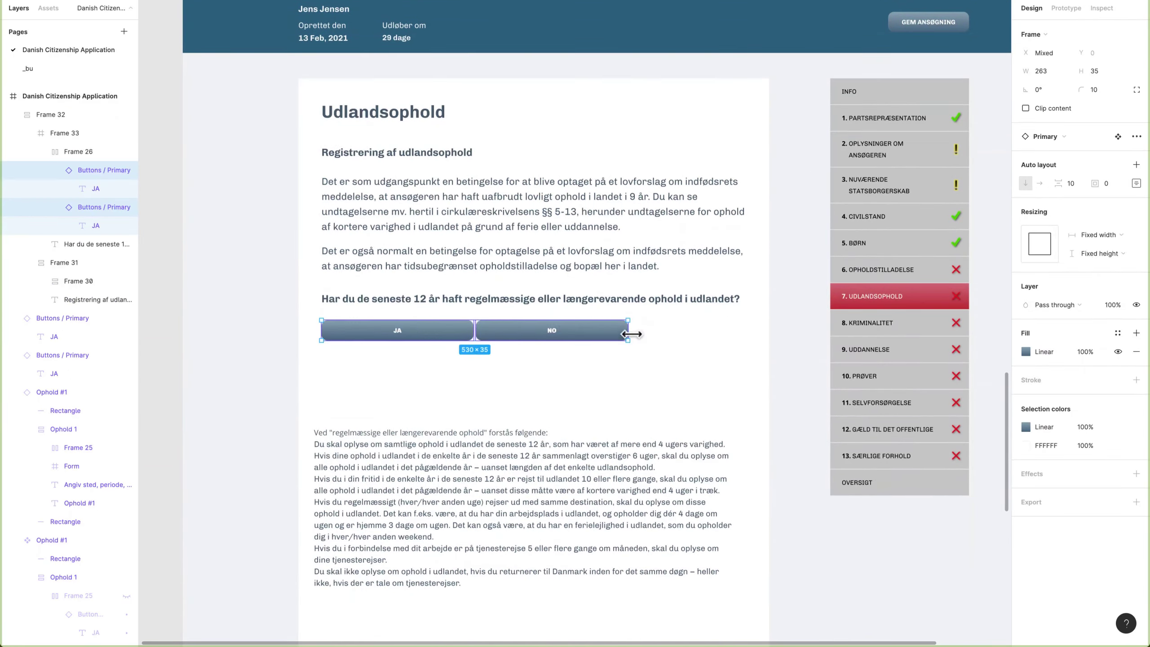
left_click_drag(629, 333, 745, 333)
left_click(807, 319)
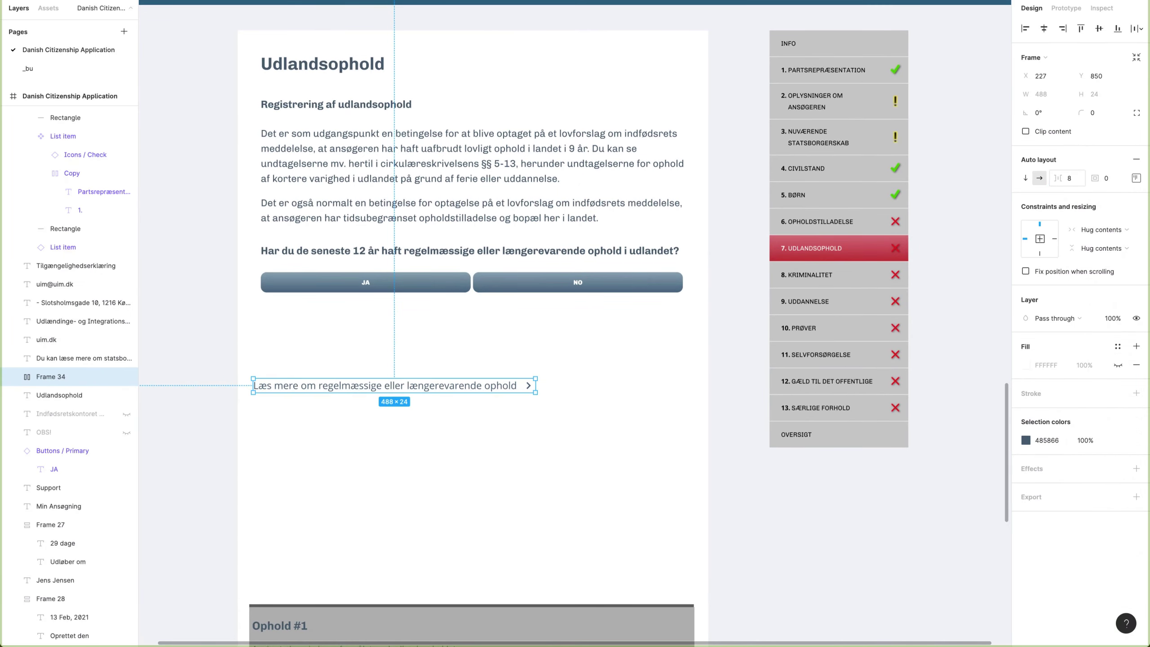
Put the chevron before 'Læs mere om regelmæssige eller længerevarende ophold' and nest that row in the layout below the JA and NO buttons
double_click(531, 387)
key("Left")
left_click(655, 387)
left_click_drag(425, 389, 425, 360)
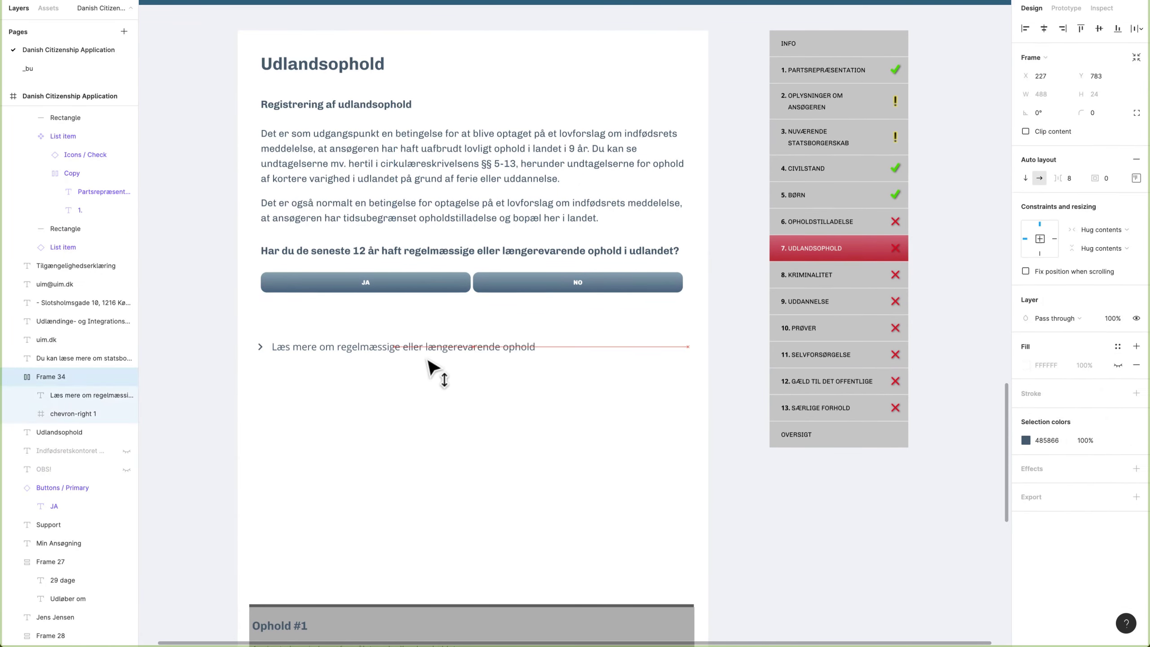
key("super+x")
double_click(528, 237)
key("super+v")
left_click(728, 298)
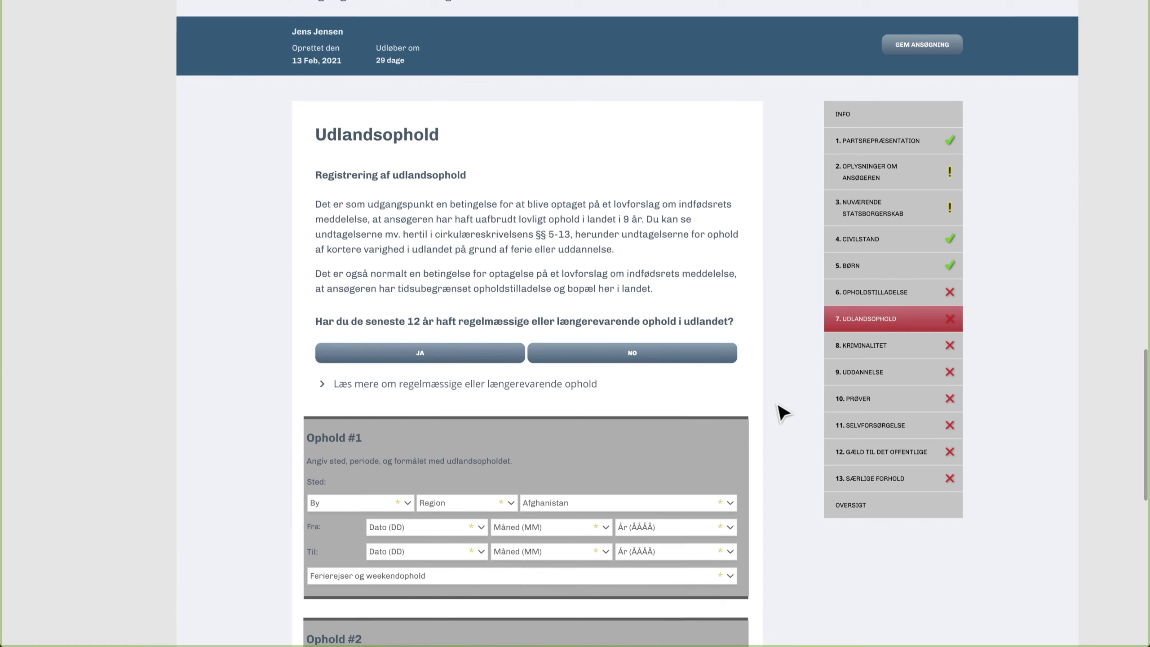
Recolour the 'Læs mere om…' text and its chevron to the link blue 4787C2
left_click(541, 393)
key("super+backslash")
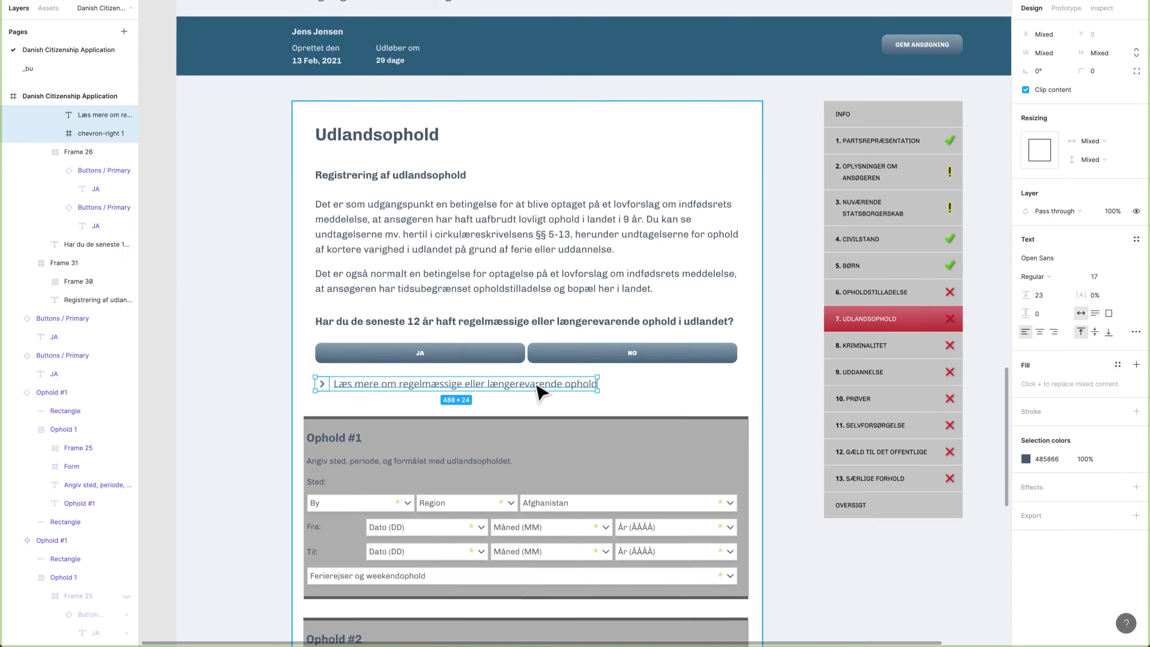
scroll(543, 317, "up", 1)
left_click(1050, 459)
key("super+v")
key("Escape")
key("super+backslash")
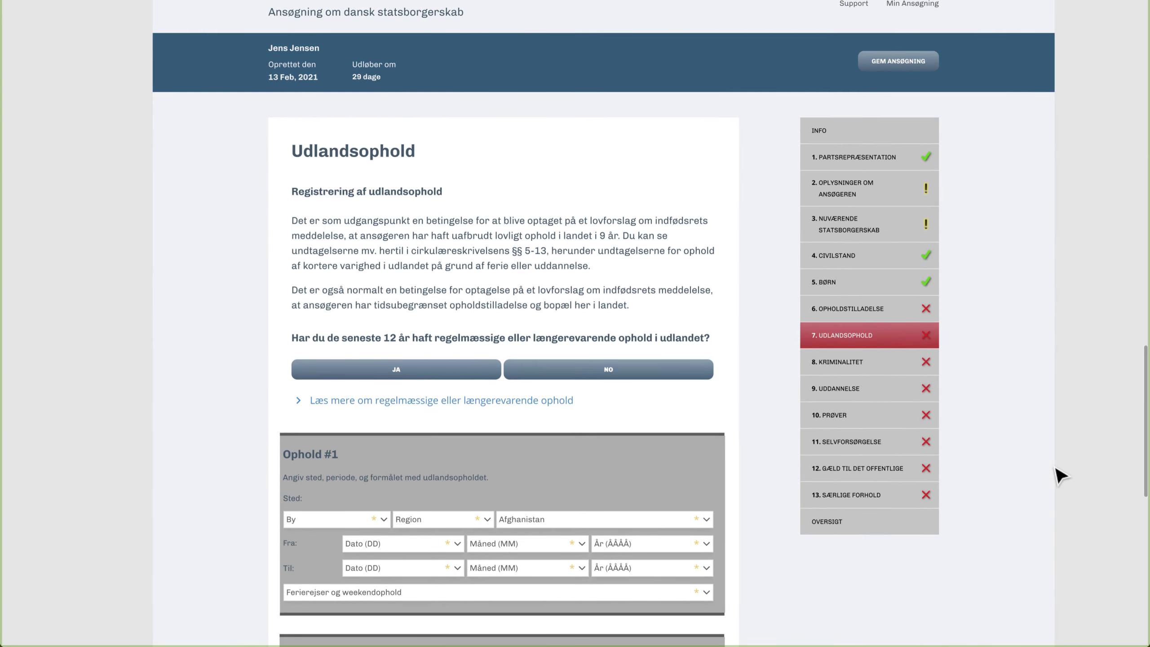
Set the Support and Min Ansøgning header links to font size 15 and fill 4787C2
left_click(858, 8)
left_click(906, 8, "shift")
key("super+backslash")
scroll(905, 27, "up", 2)
left_click(1099, 346)
type("15")
key("Return")
left_click(1048, 453)
key("super+v")
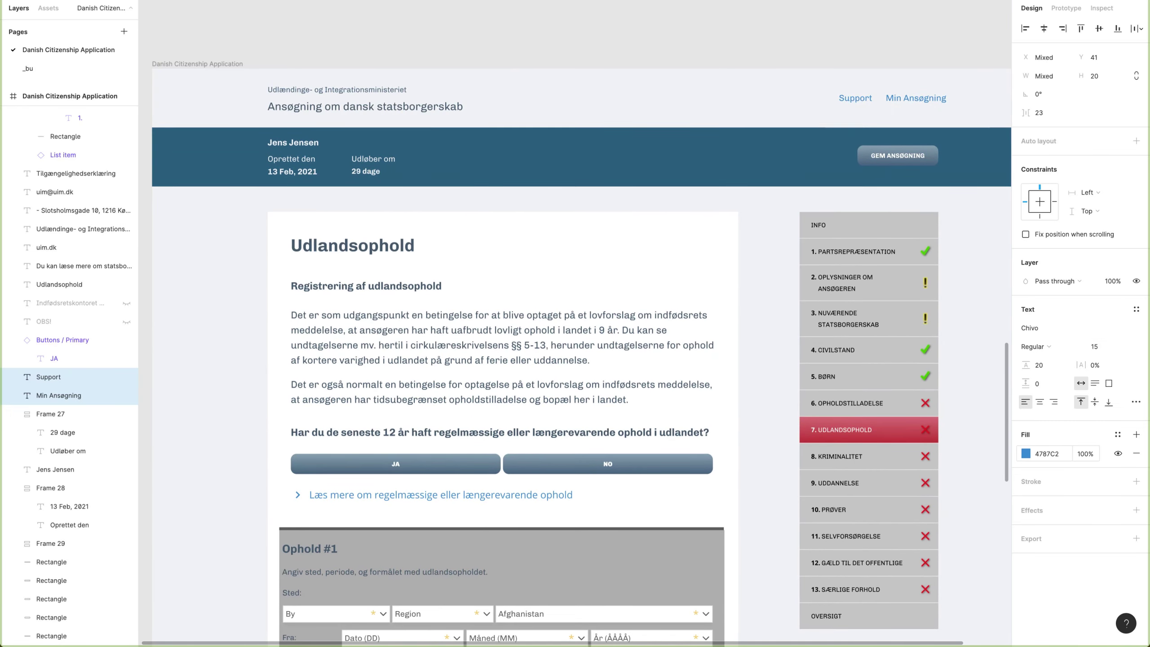
Shift the Support and Min Ansøgning links so they end at the sidebar's outer edge
left_click(809, 59)
key("shift+r")
left_click(924, 98)
left_click(860, 98, "shift")
left_click_drag(938, 100, 929, 101)
key("super+backslash")
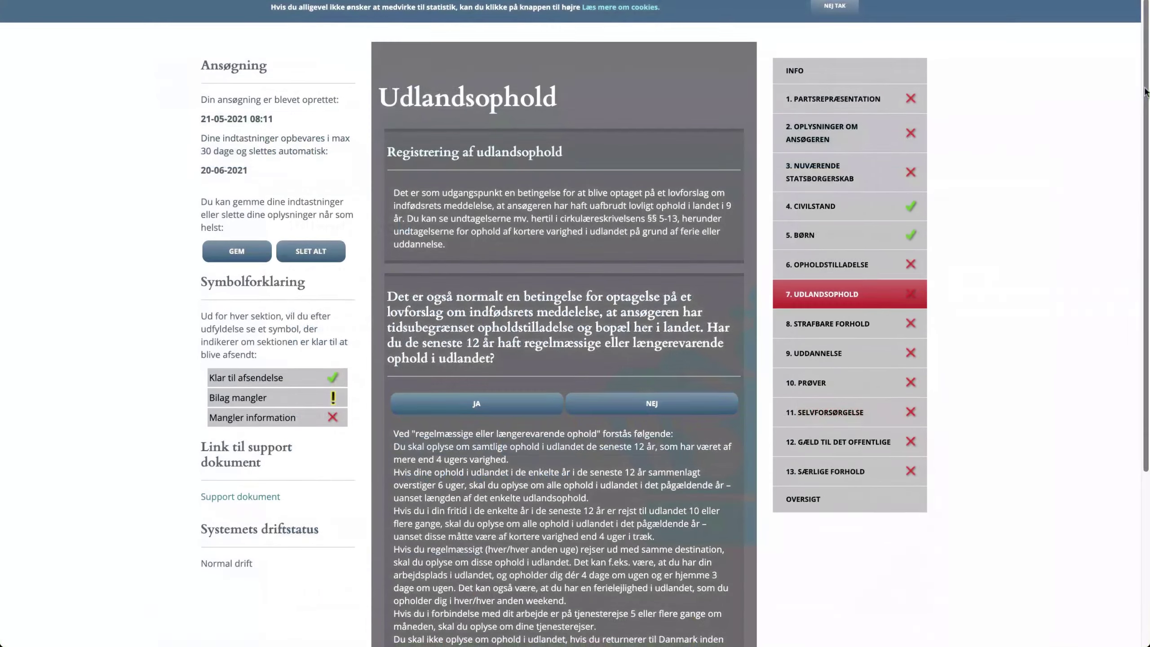
Check the answer buttons on the original page and set the JA and NO buttons' height to 50
scroll(564, 323, "down", 5)
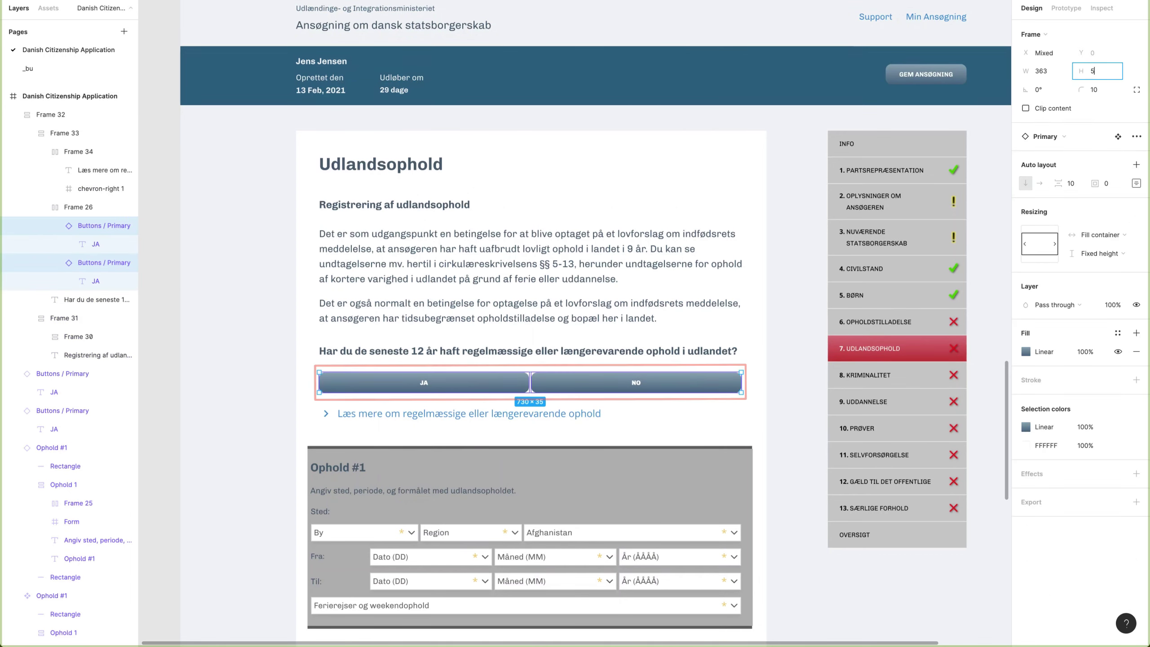
type("50")
key("Return")
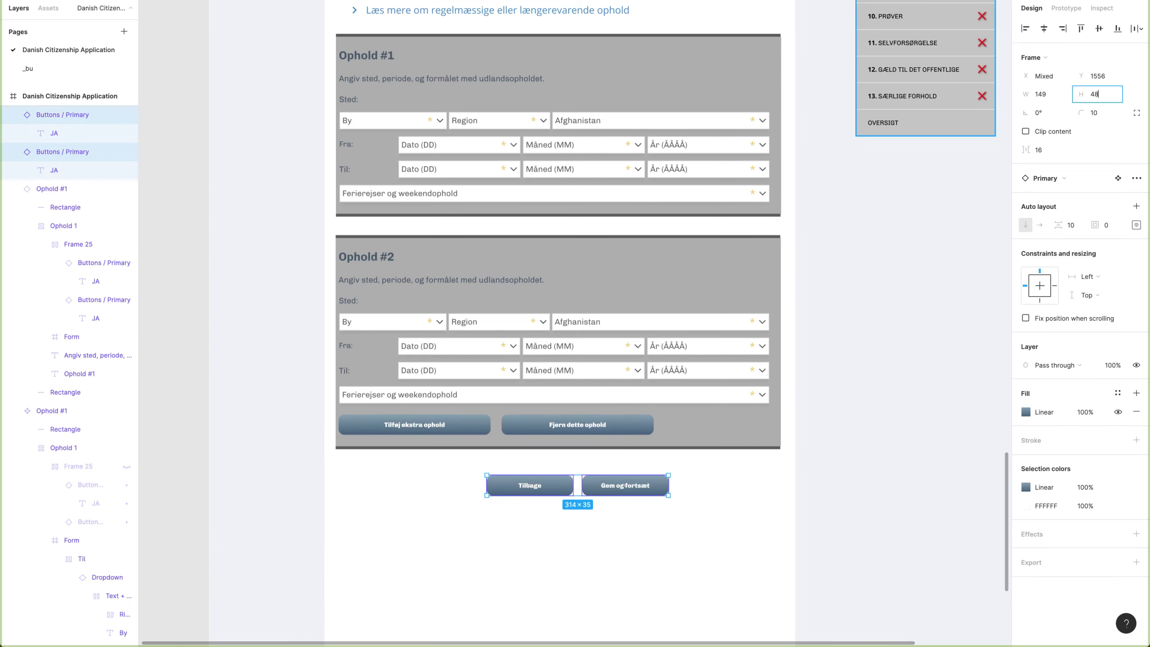
Set the Tilbage and Gem og fortsæt buttons' height to 48 and place them at opposite edges of the content column
key("Return")
left_click(625, 487)
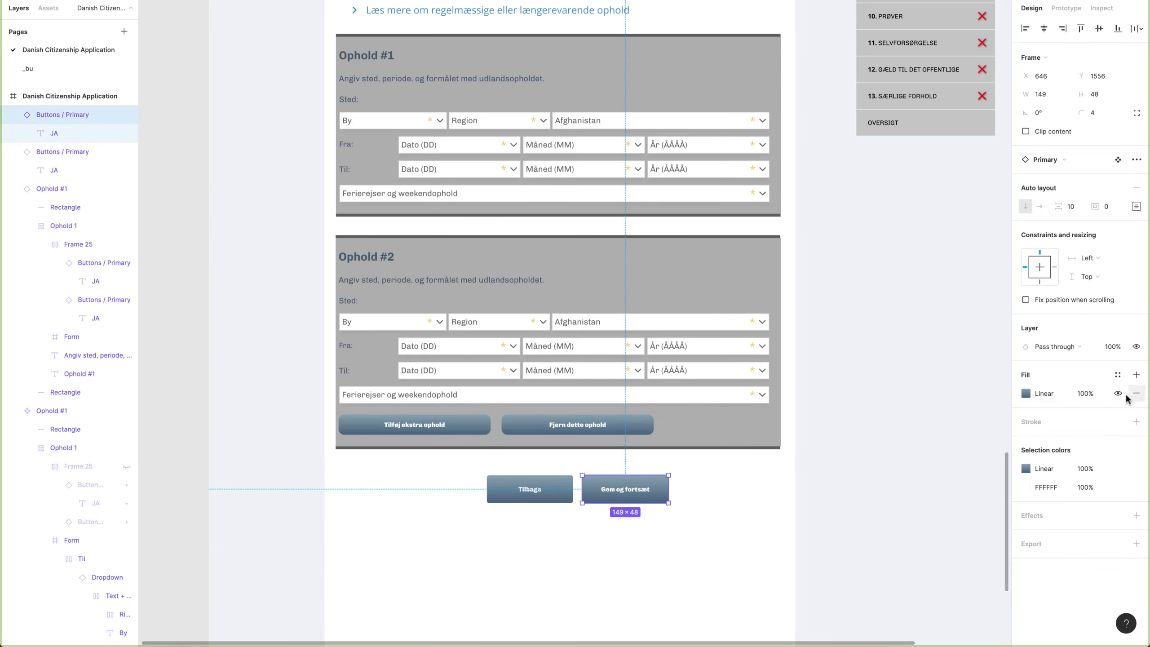
left_click(723, 428, "shift")
left_click(1063, 29)
left_click(530, 487)
left_click(715, 418, "shift")
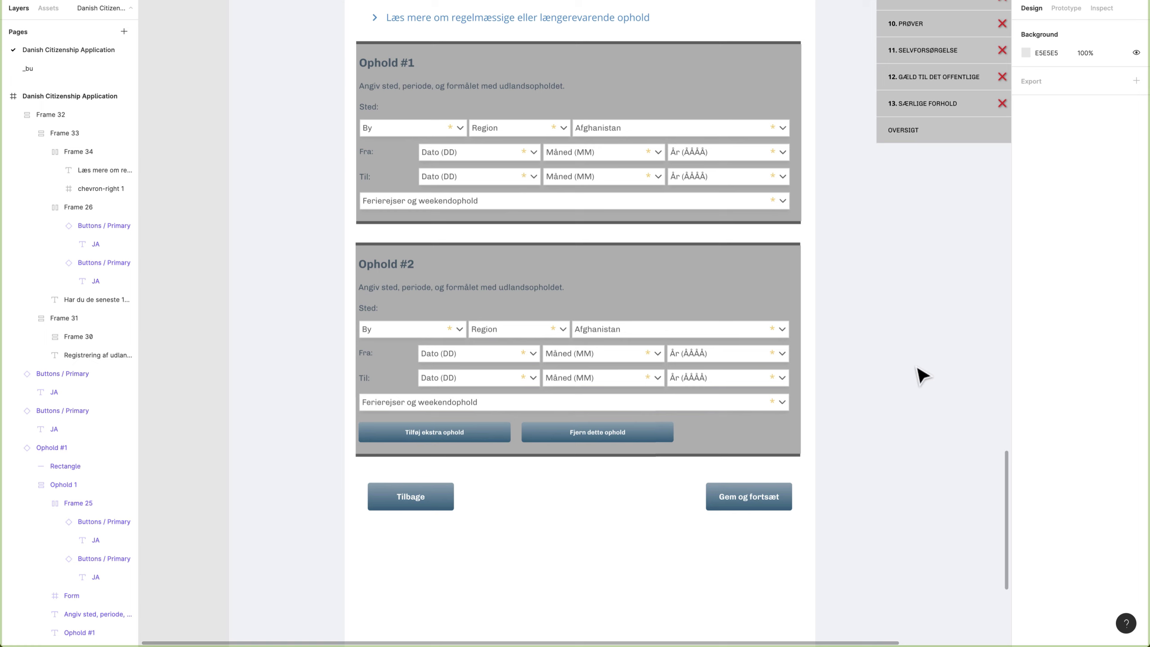
Turn the Tilbage button into a blue text link without a background, aligned with the content column's starting edge
left_click(411, 497)
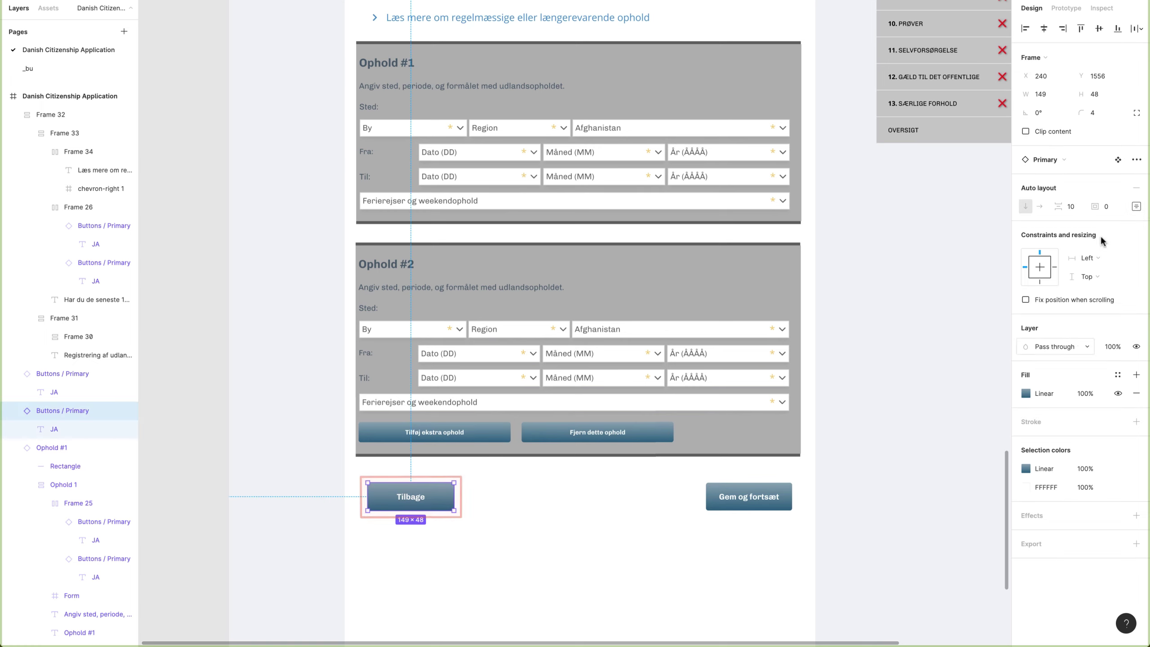
left_click_drag(454, 497, 405, 497)
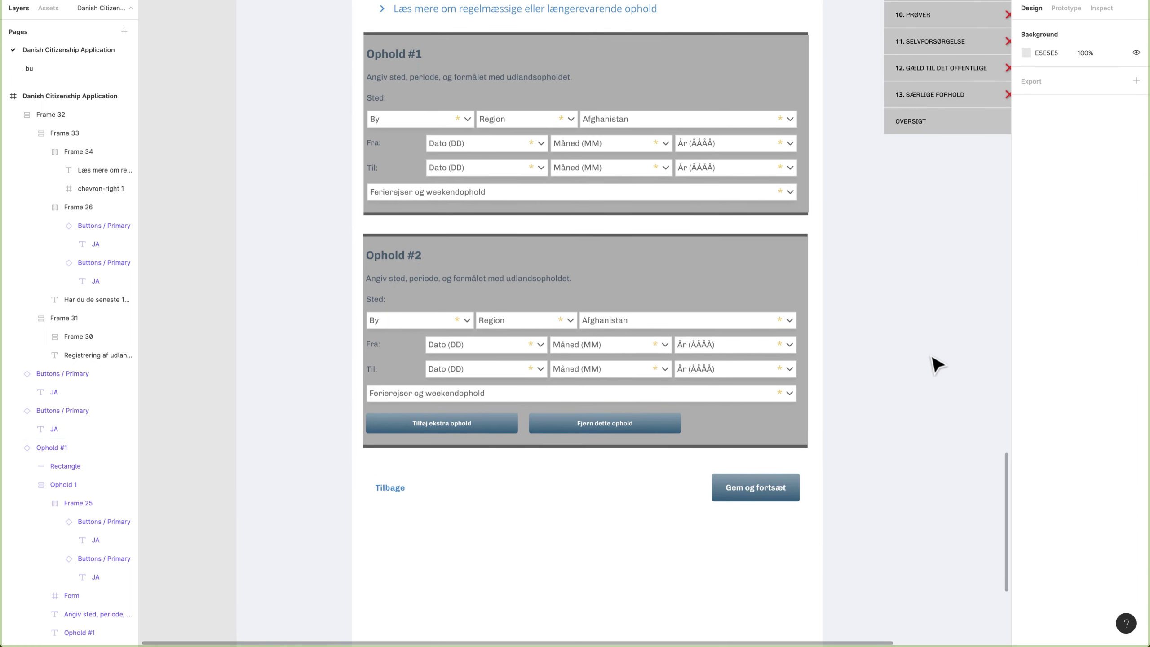
Restyle the header's save button as a larger light button with dark 'Gem Ansøgning' text, aligned to the sidebar's outer edge
left_click_drag(931, 357, 851, 630)
left_click_drag(873, 146, 881, 368)
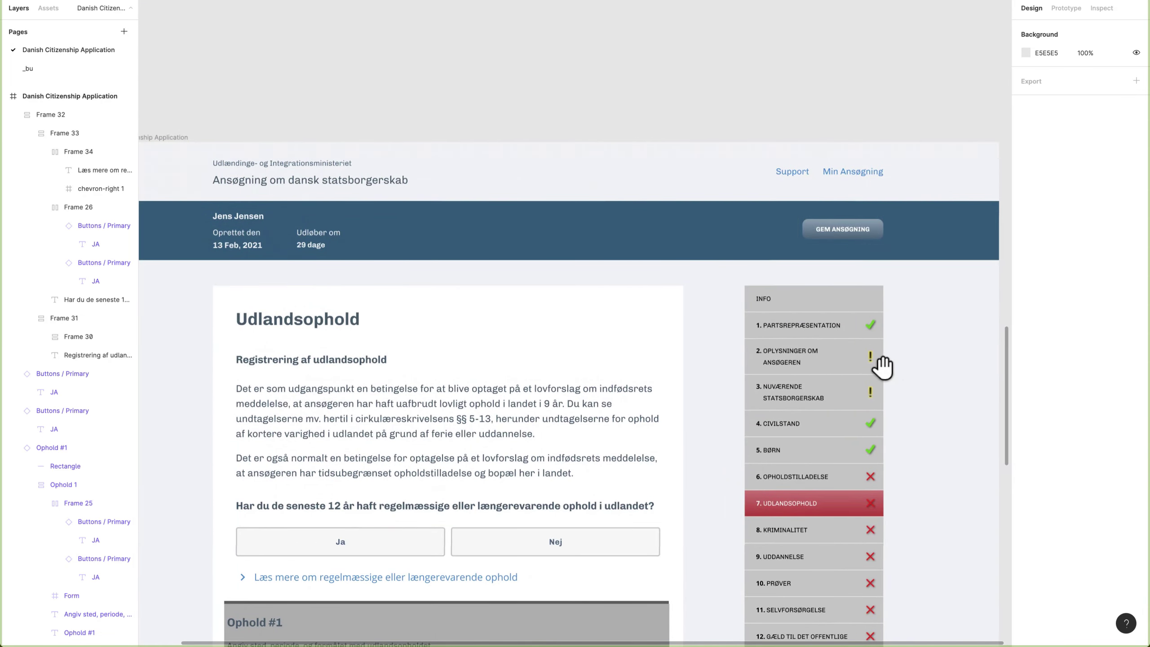
left_click(862, 232)
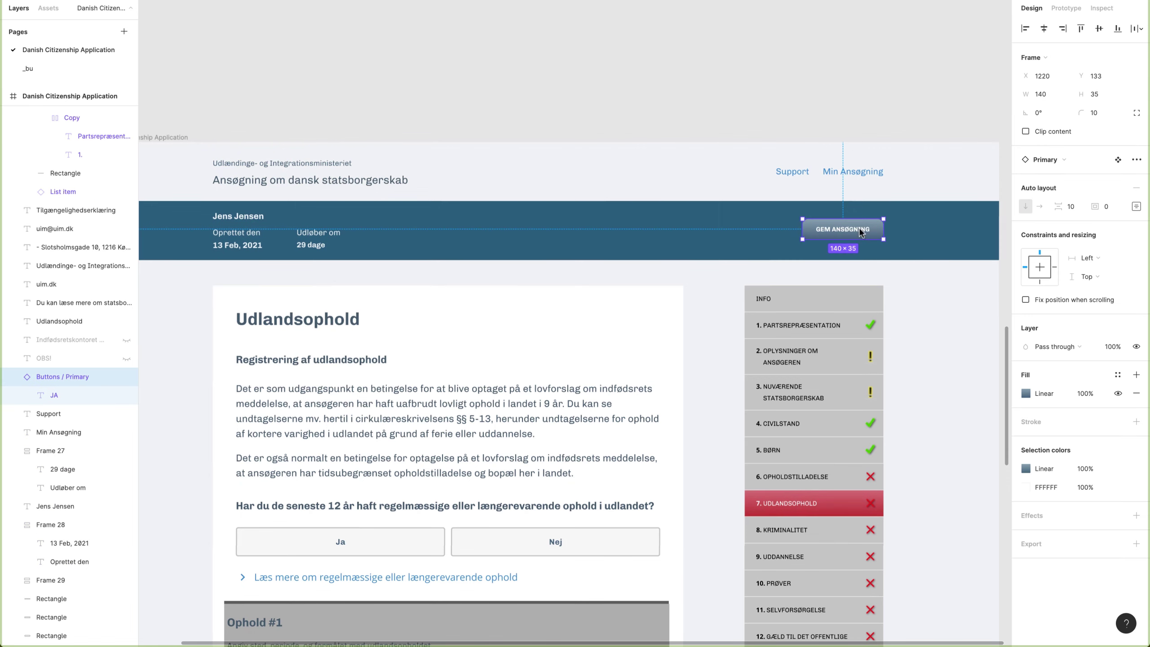
double_click(842, 230)
left_click(960, 247, "shift")
key("shift+r")
left_click(967, 268)
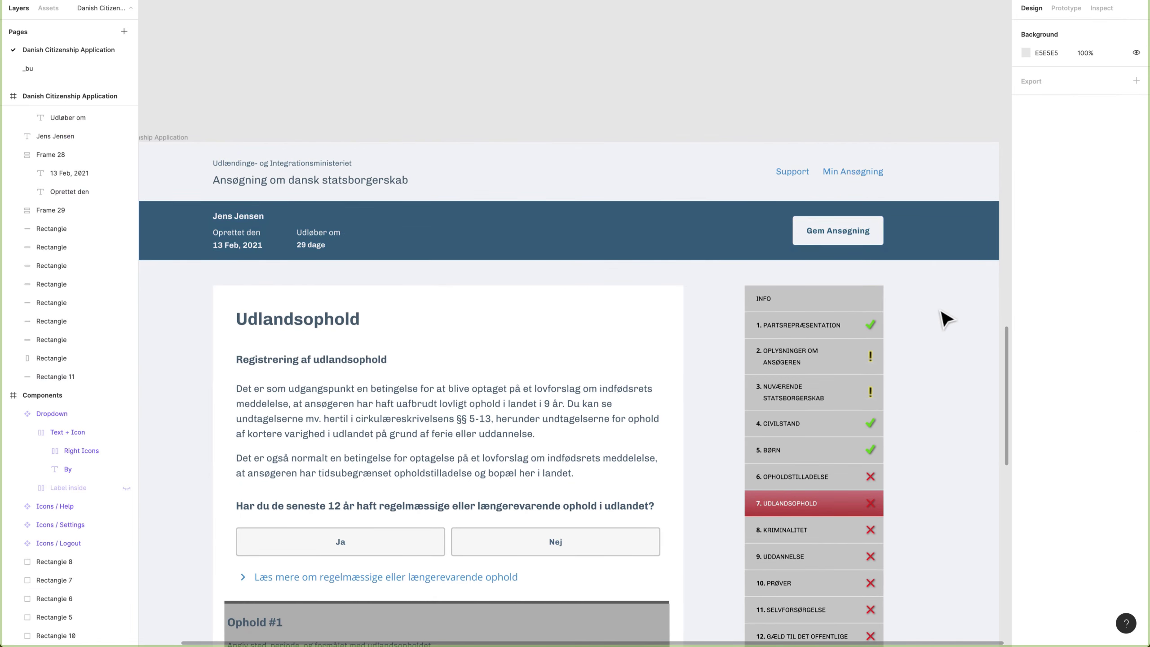
key("super+backslash")
left_click_drag(934, 377, 975, 272)
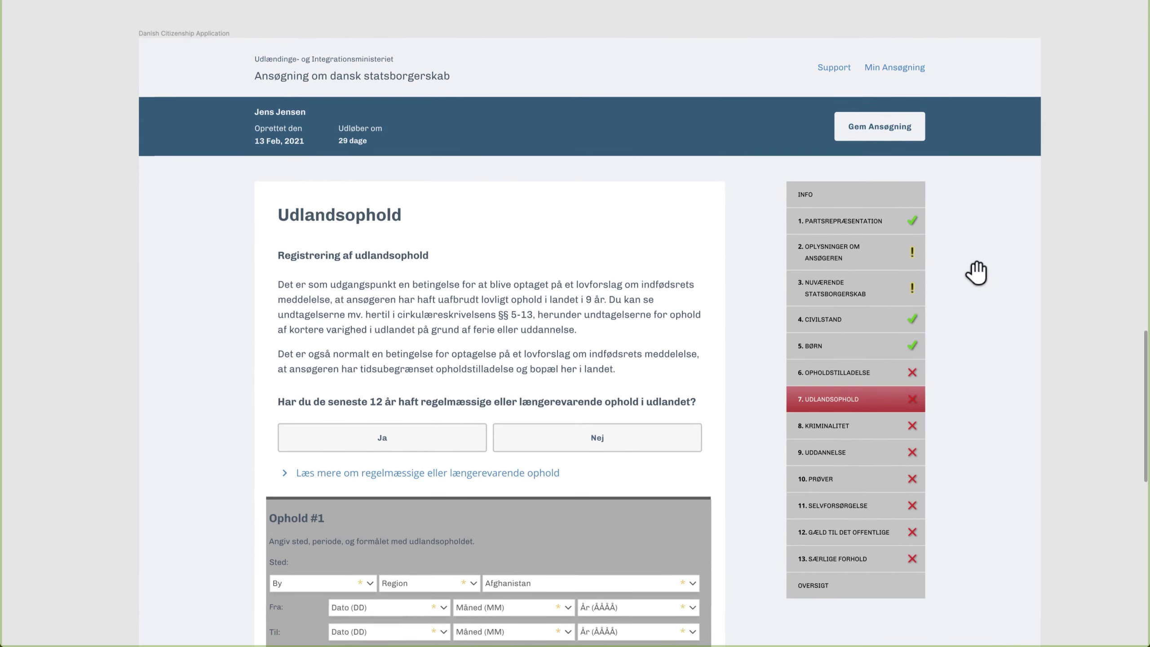
left_click_drag(984, 646, 1004, 299)
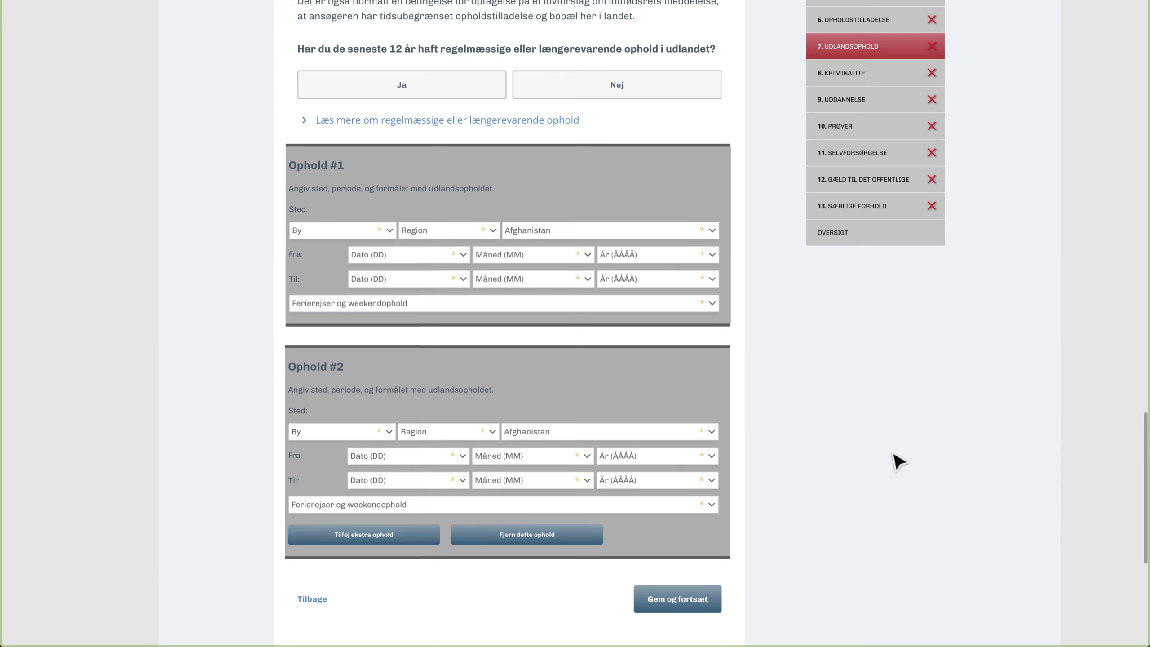
Show the button row in the Ophold component, hide its Tilføj ekstra ophold button, and paste a separate copy below the Ophold #2 block
key("ctrl+backslash")
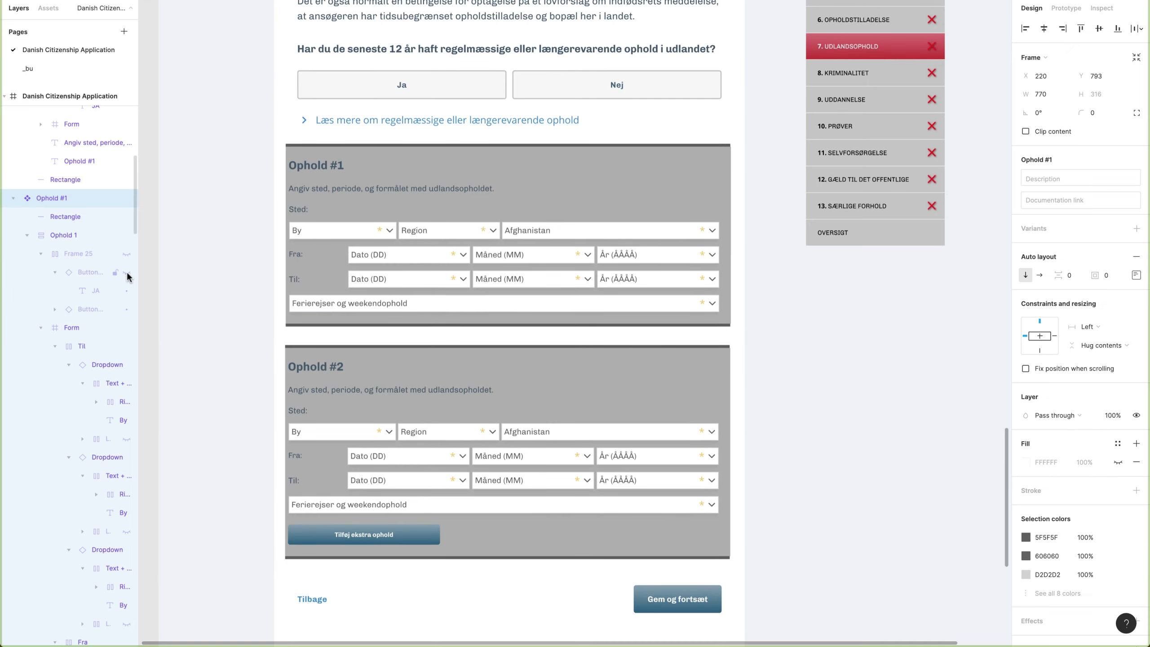
left_click(127, 273)
left_click_drag(829, 483, 312, 532)
left_click_drag(488, 375, 495, 401)
left_click(362, 252, "super")
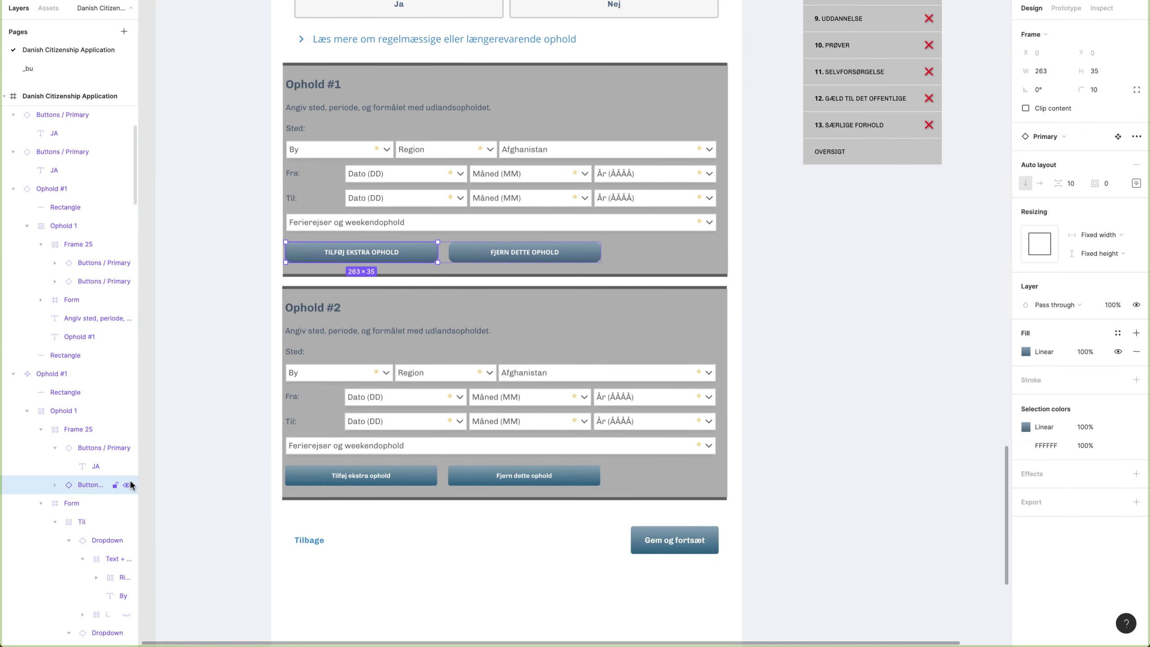
left_click(128, 485)
key("super+c")
scroll(381, 483, "down", 5)
key("super+v")
left_click(127, 96)
Frame the Tilbage and Gem og fortsæt buttons together further down and nudge the Tilføj ekstra ophold button below the Ophold #2 block
left_click_drag(606, 321, 409, 313)
left_click(325, 335)
left_click(701, 333, "shift")
left_click_drag(701, 332, 701, 368)
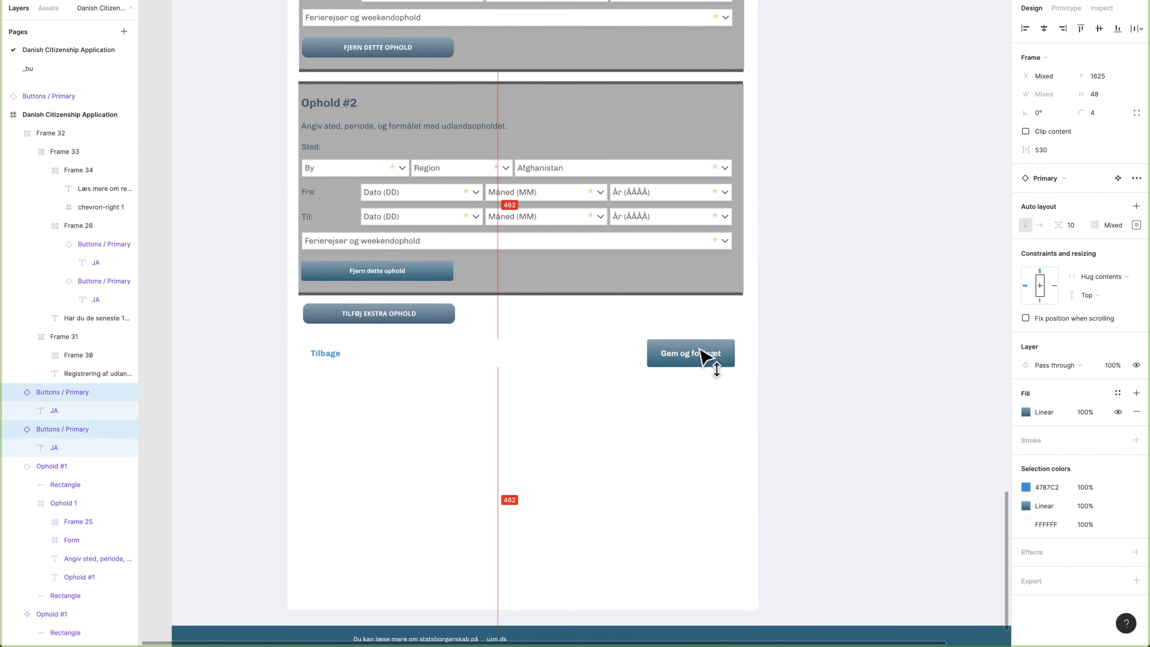
key("alt+super+g")
left_click(395, 313)
key("shift+Down")
left_click_drag(894, 147, 900, 341)
left_click(914, 433)
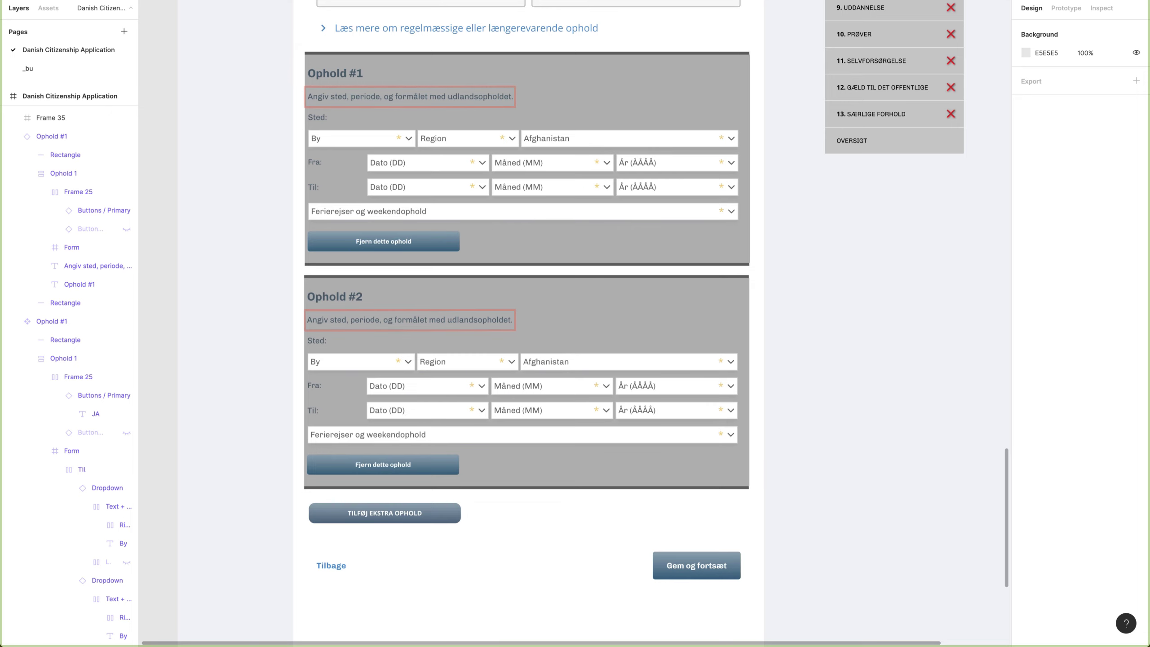
Remove the uppercase letter case from the Tilføj ekstra ophold button's label and open its font size for editing
left_click_drag(803, 207, 813, 242)
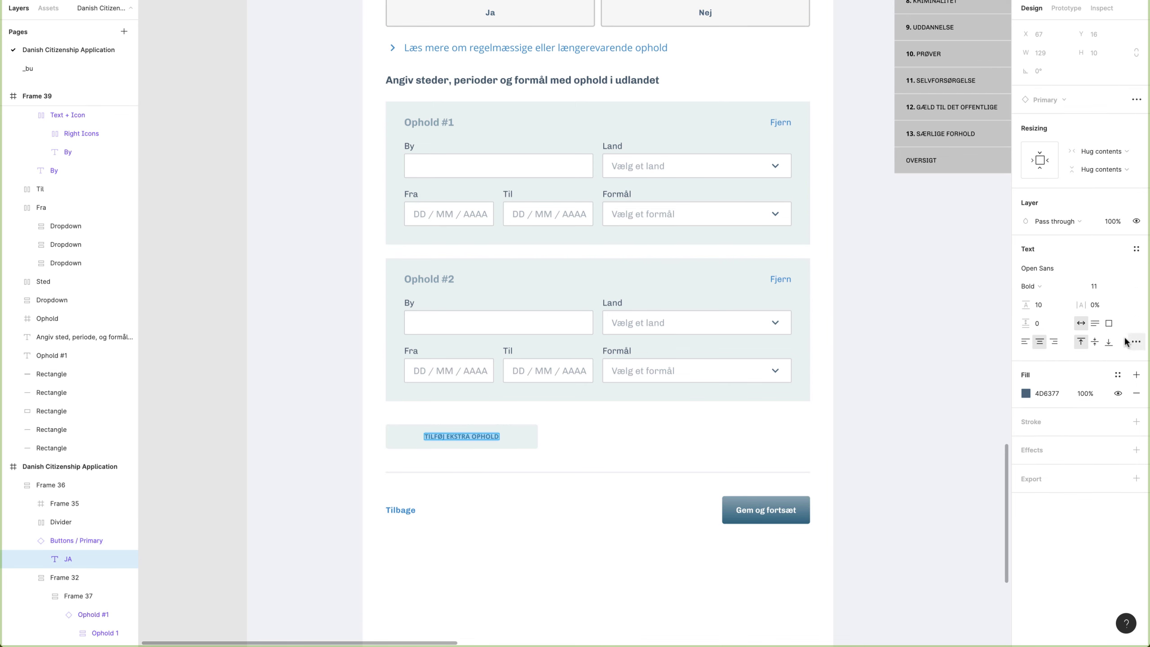
left_click(1136, 341)
left_click(942, 551)
left_click(1097, 286)
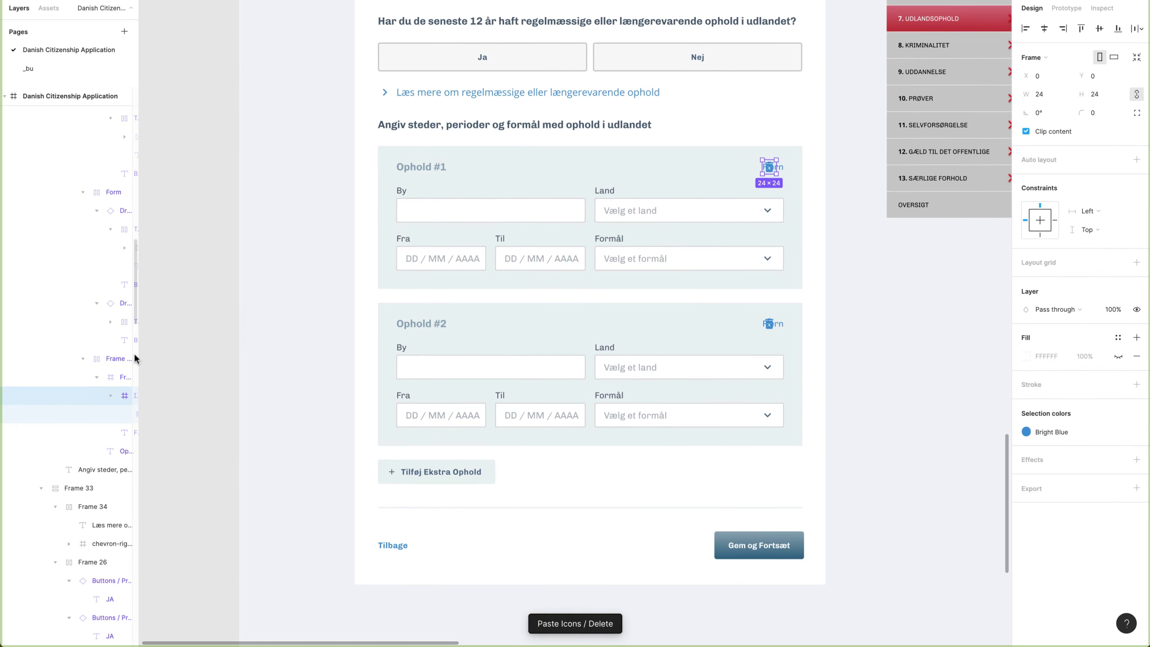
Arrange the delete icon and the Fjern link in a horizontal auto layout with a spacing of 4
left_click(131, 376)
key("shift+a")
left_click(1067, 154)
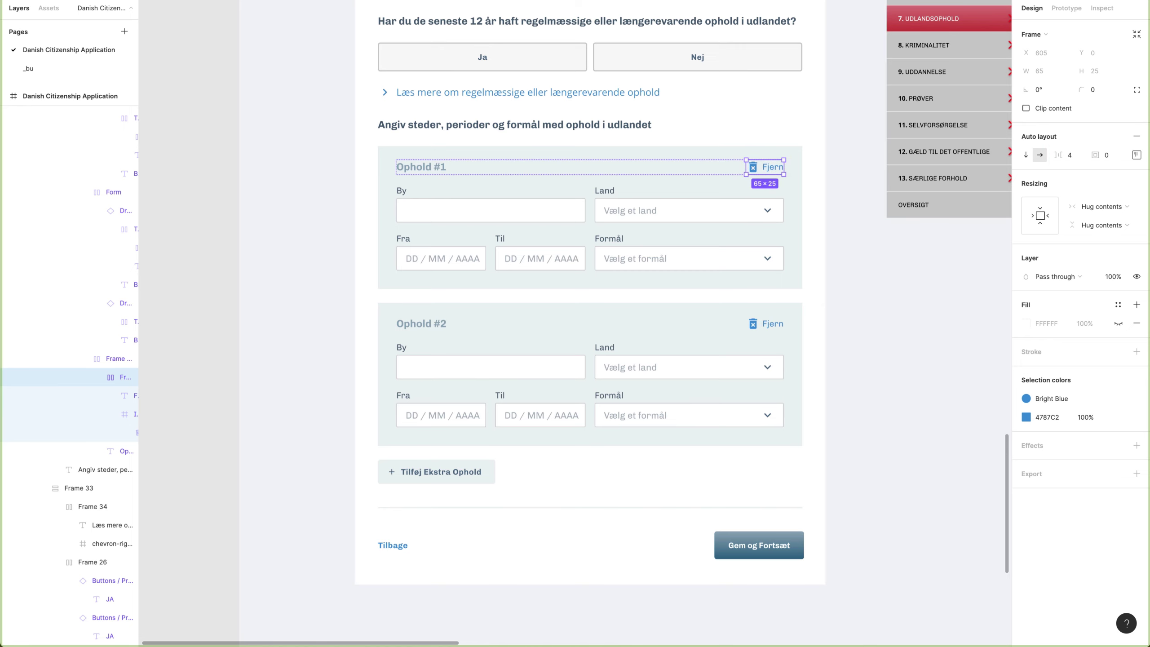
key("Escape")
Add a left arrow icon before the Tilbage label and a right arrow icon after the Gem og Fortsæt label
left_click(390, 543)
key("ctrl+v")
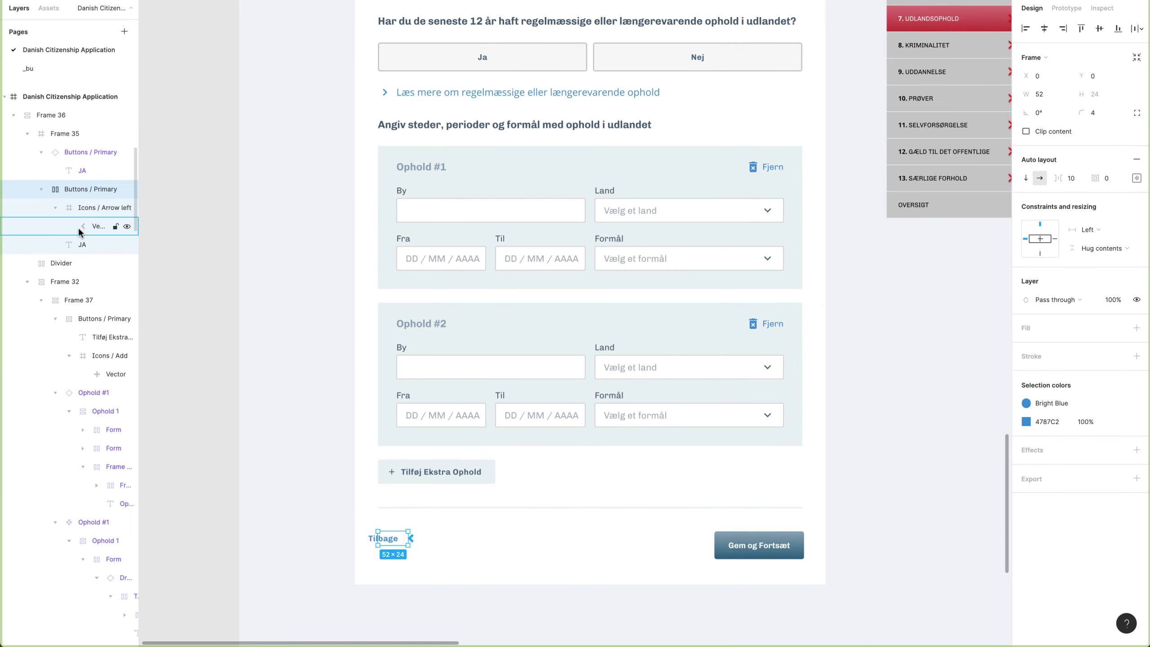
left_click_drag(81, 244, 82, 199)
left_click(90, 190)
left_click(1136, 58)
double_click(777, 550)
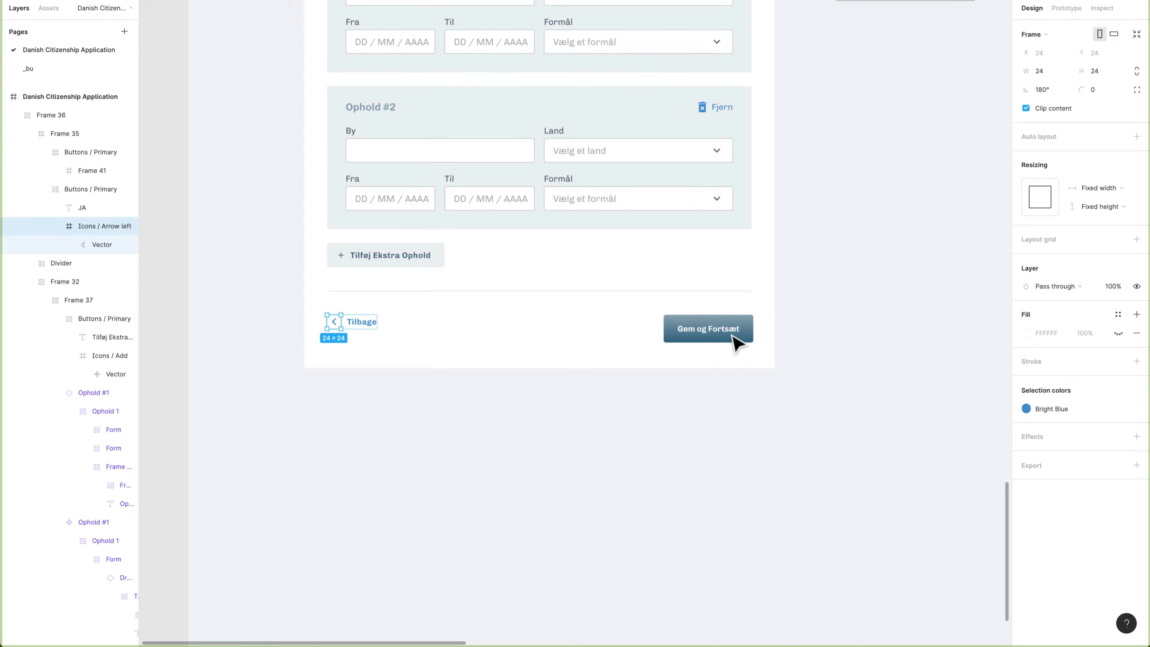
left_click(855, 307)
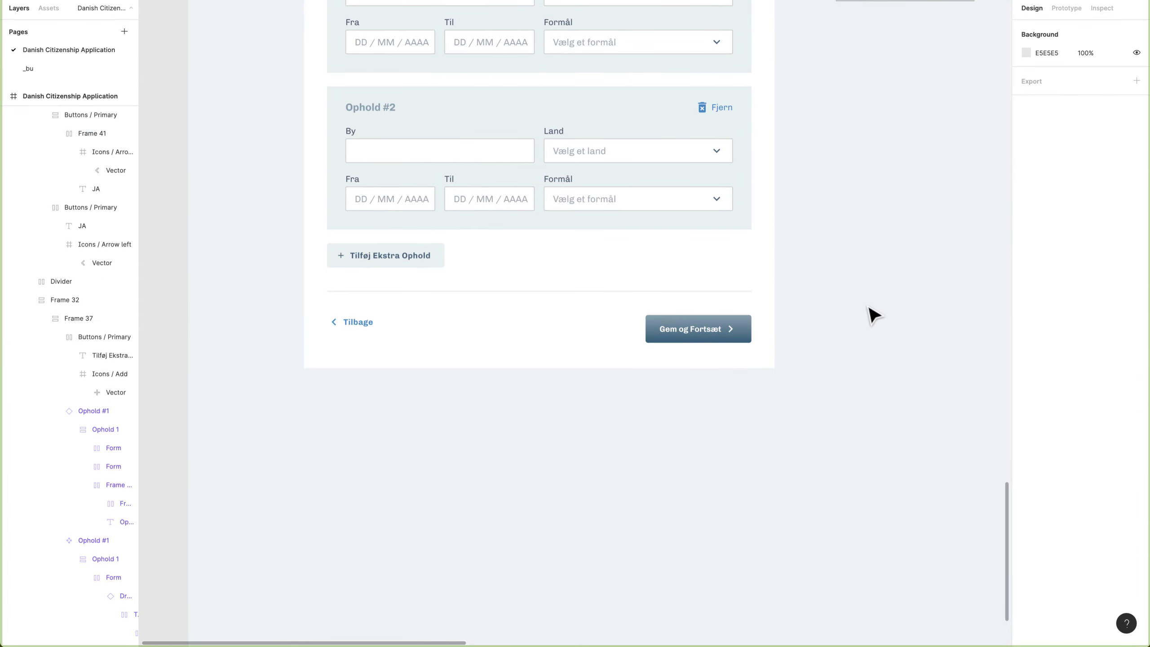
Add a help icon before the header's Support link and a settings icon before the Min Ansøgning link
left_click_drag(886, 133, 934, 547)
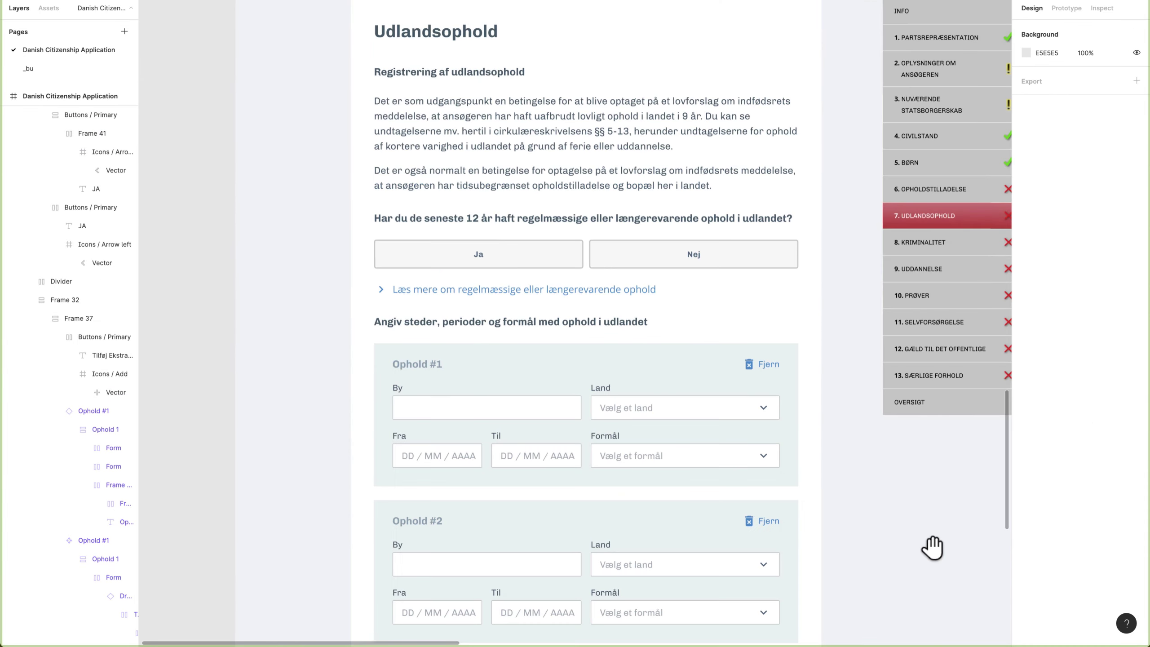
left_click_drag(905, 272, 882, 551)
double_click(838, 166)
key("shift+a")
key("ctrl+v")
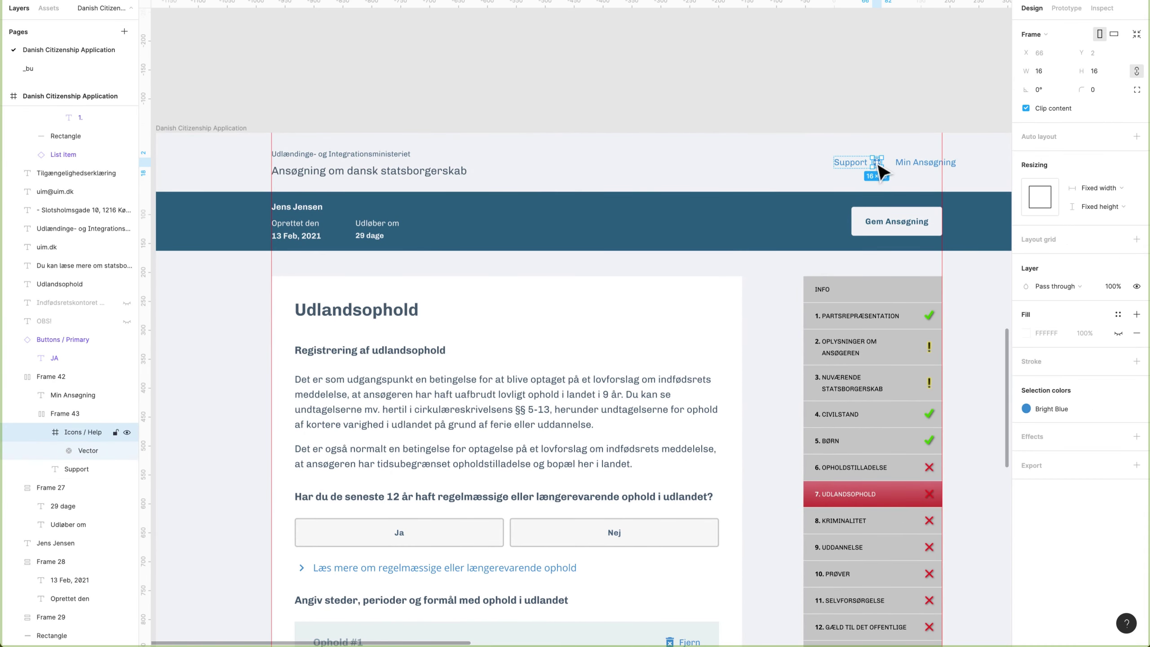
key("Left")
key("ctrl+v")
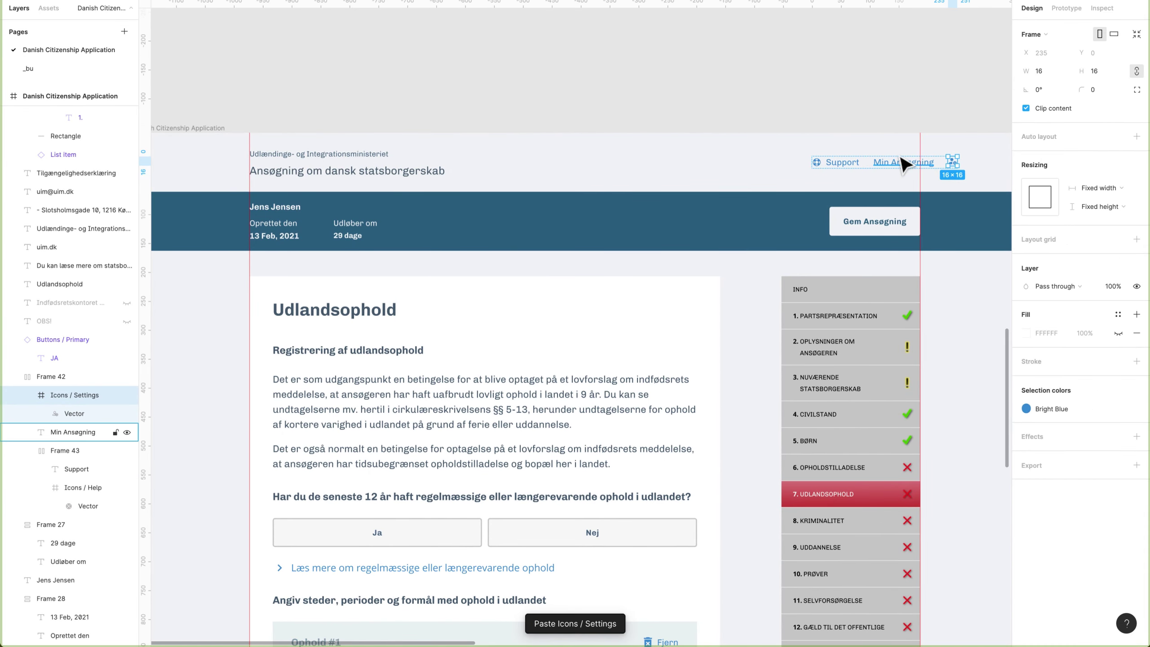
left_click(813, 133)
Move the header's Support and Min Ansøgning links so they end at the sidebar's outer edge
key("z")
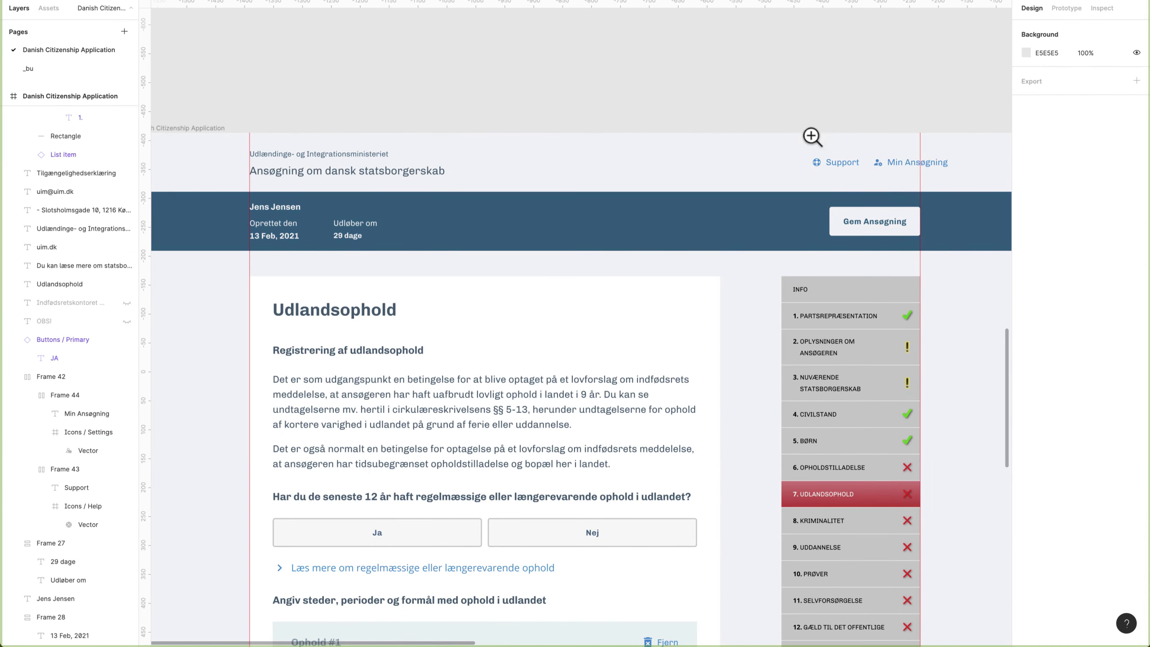
left_click_drag(814, 136, 996, 204)
left_click_drag(564, 318, 506, 315)
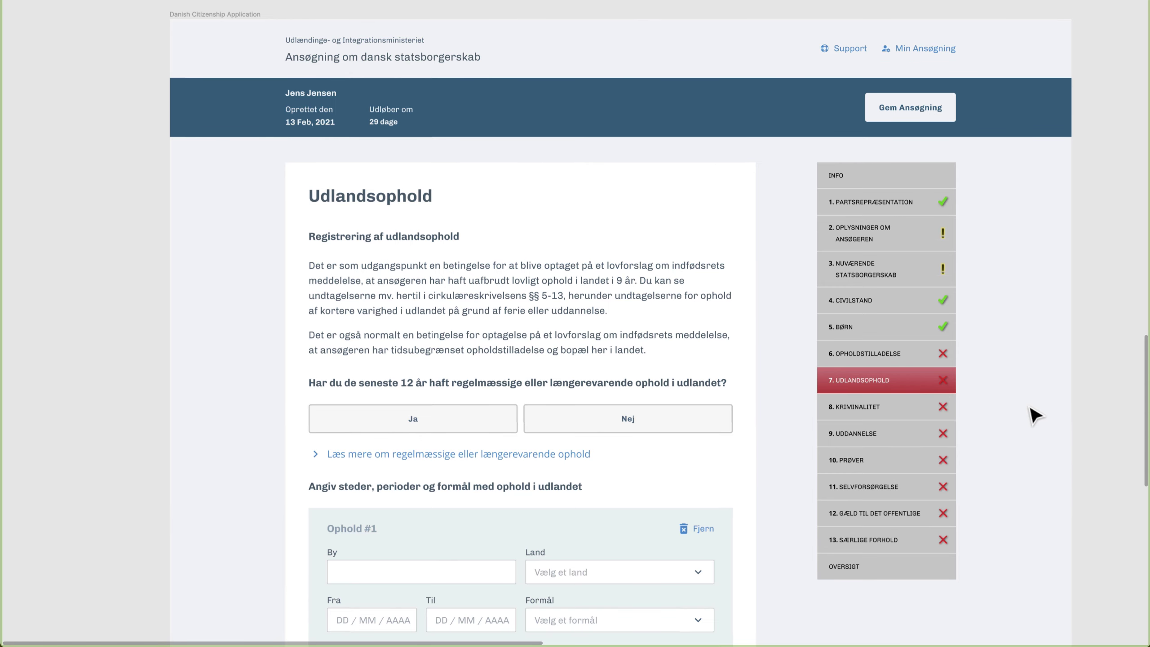
left_click(1036, 416)
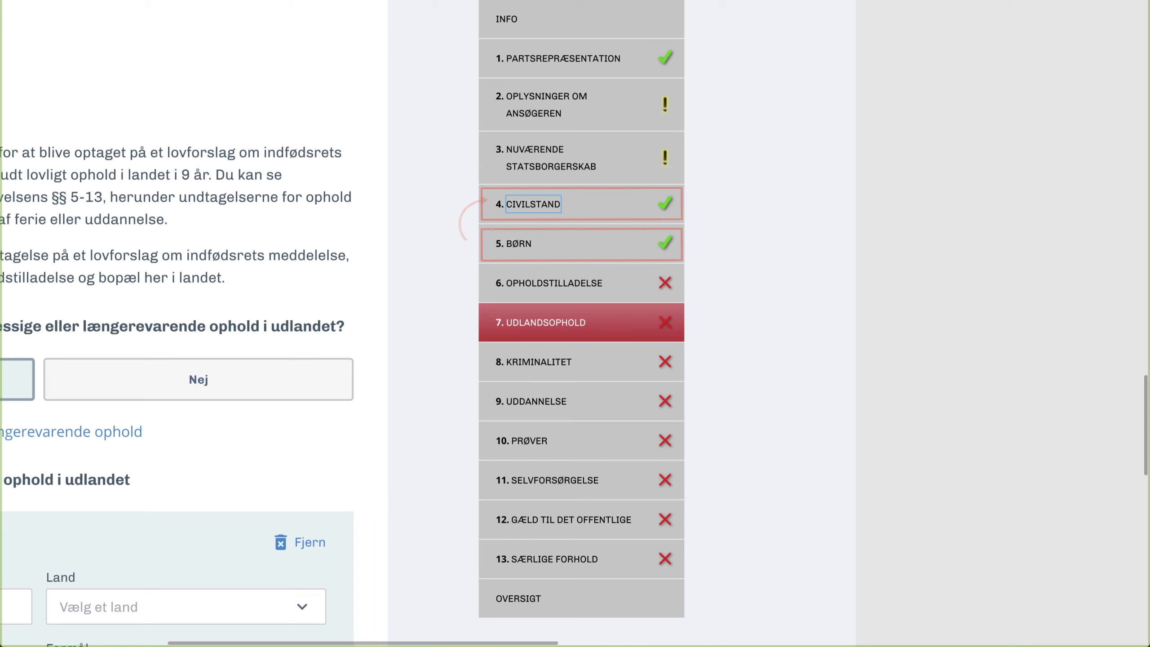
Rename sidebar item 4 to Civilstand & Børn and delete the separate item 5 Børn
type("BØRN")
left_click(531, 249)
key("Delete")
left_click_drag(921, 210, 902, 221)
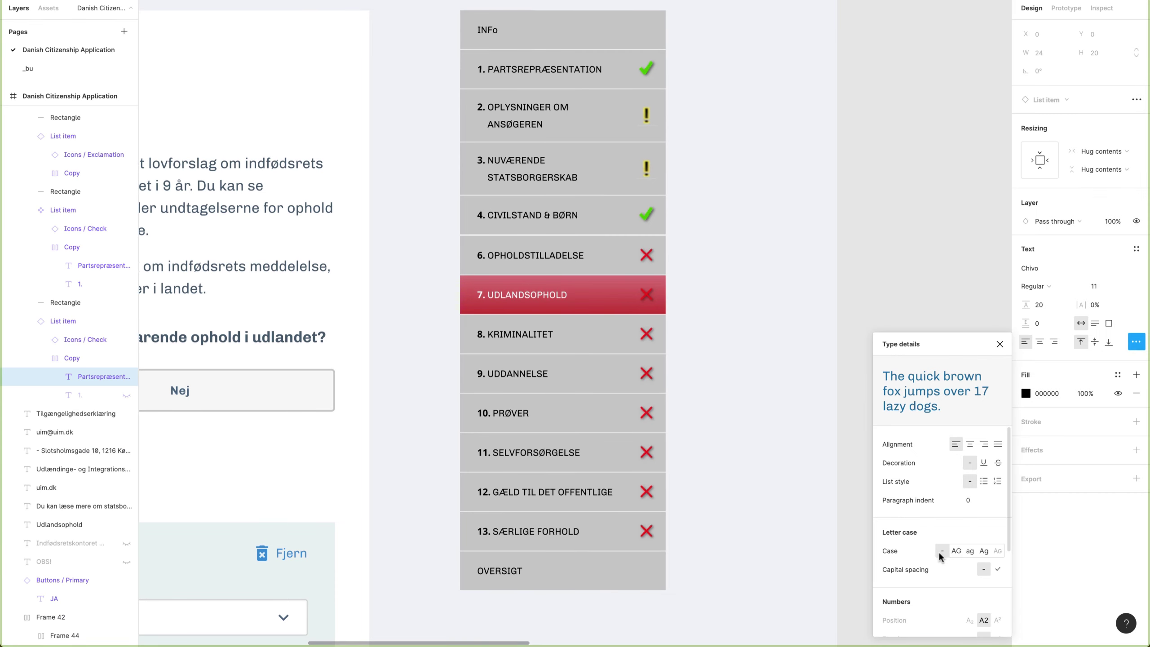
Remove the uppercase letter case from the sidebar list item labels, including Info and Partsrepræsentation
left_click(942, 550)
left_click(593, 69)
left_click(942, 550)
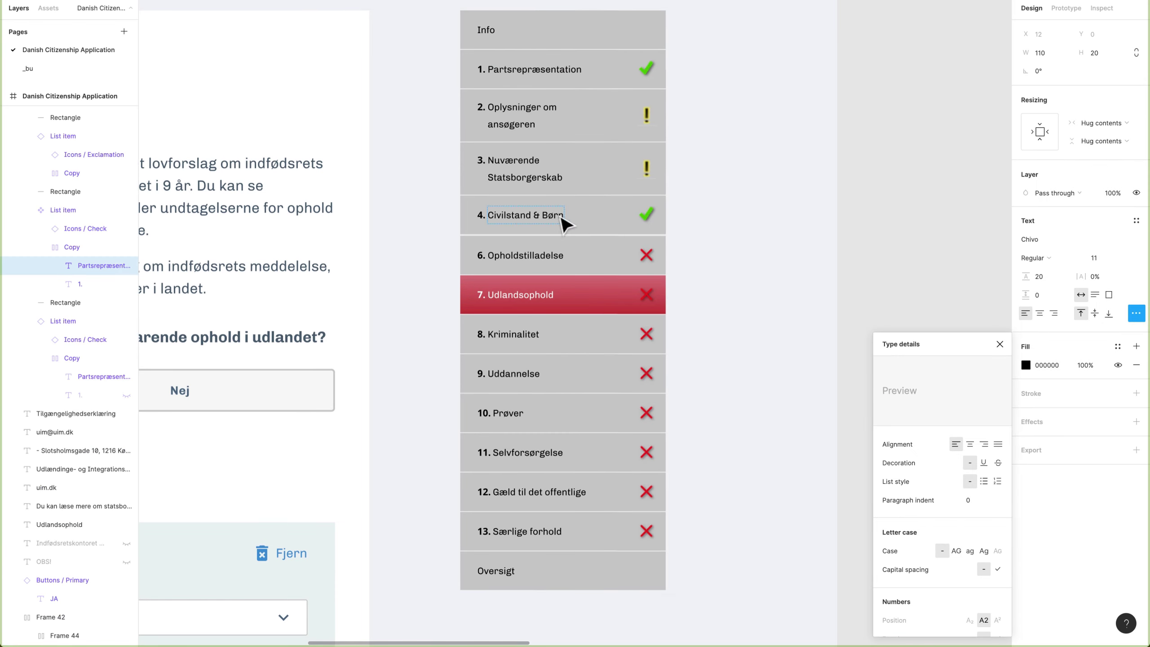
left_click(838, 238)
left_click_drag(848, 213, 846, 225)
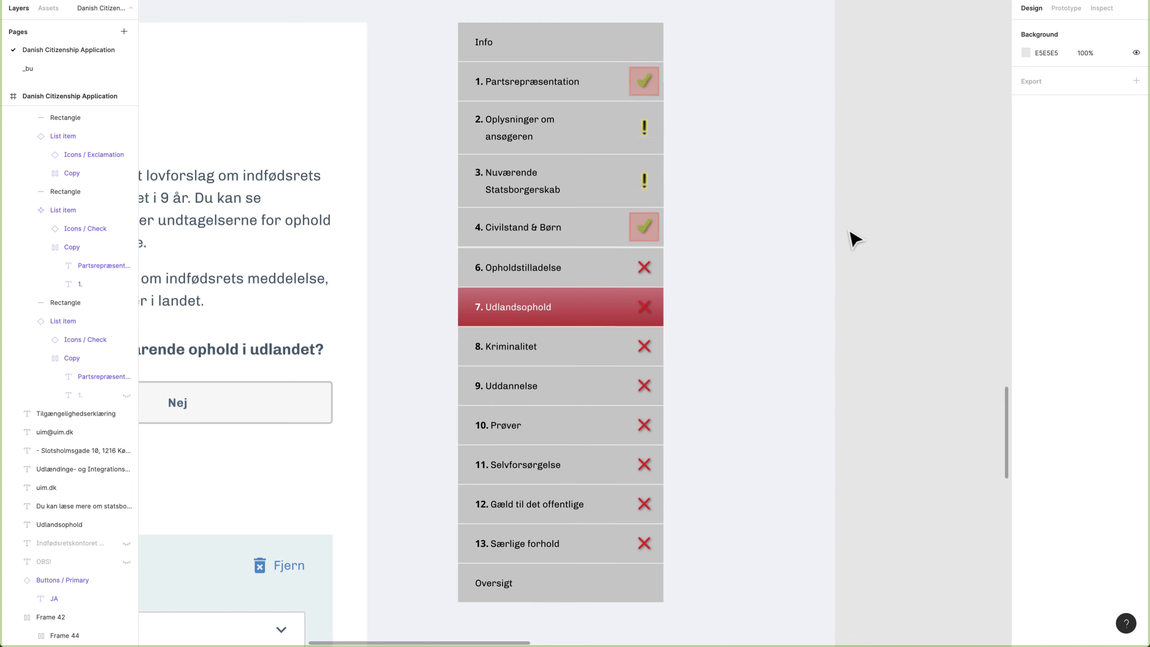
Place the status icon before the label in the sidebar list item component and align its contents to the starting edge
double_click(646, 83)
double_click(646, 83)
key("Left")
left_click(1086, 336)
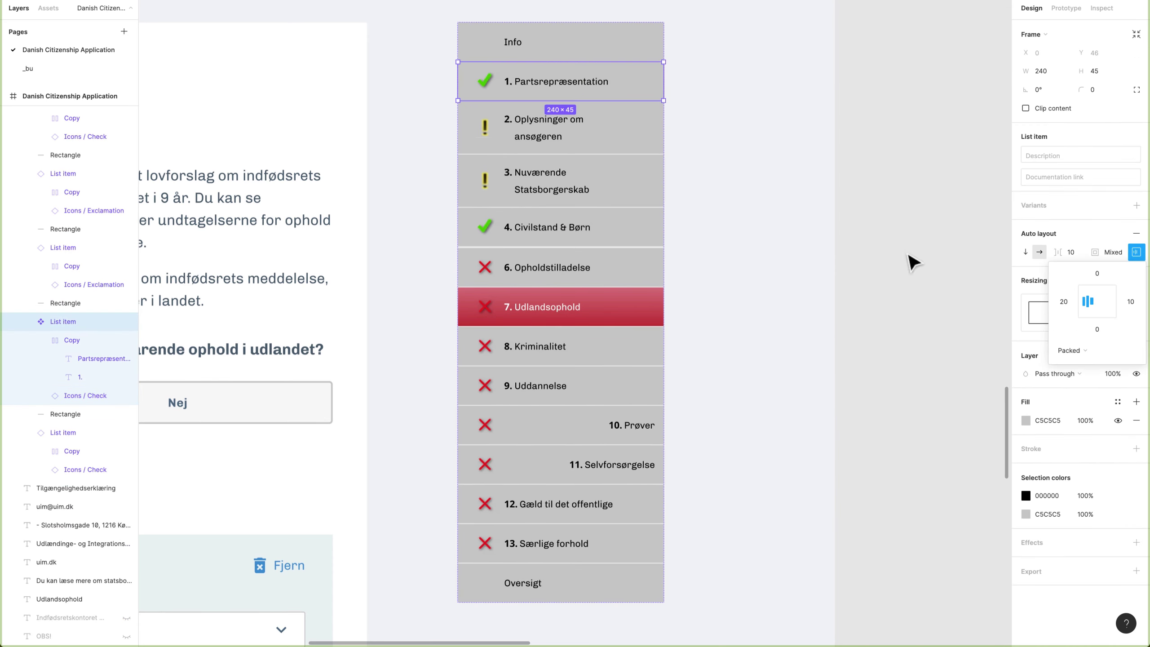
left_click(912, 154)
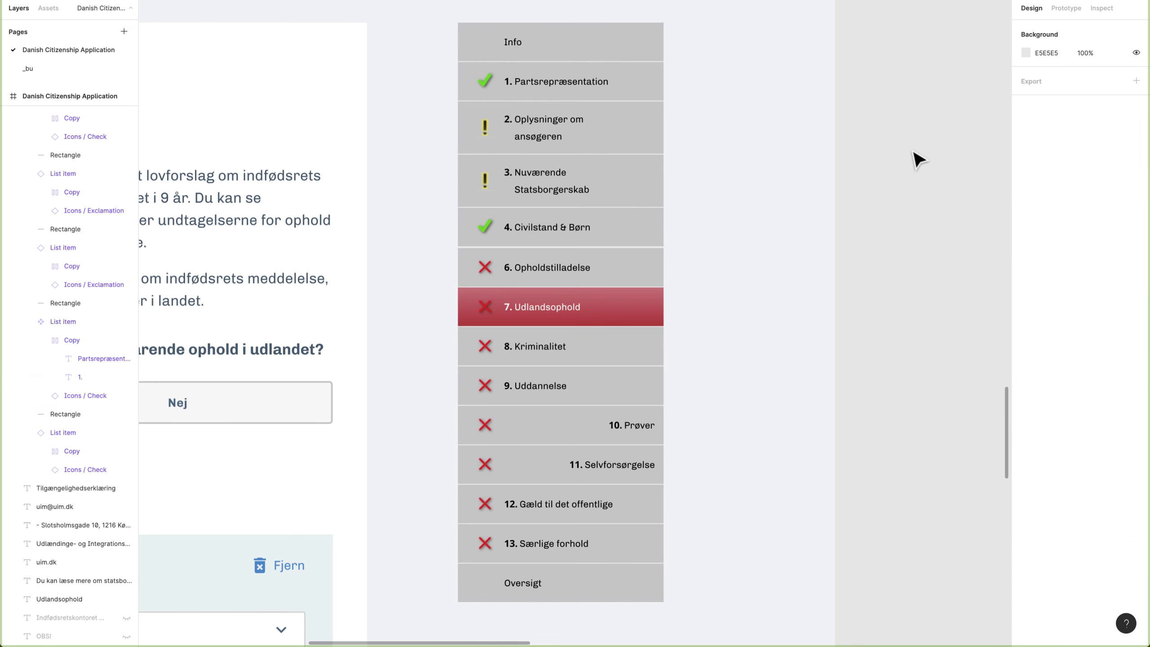
Widen all the sidebar's list items to 306
double_click(645, 82)
left_click(1049, 71)
type("306")
key("Return")
left_click(645, 129)
left_click(647, 181, "shift")
left_click(650, 307, "shift")
left_click(649, 386, "shift")
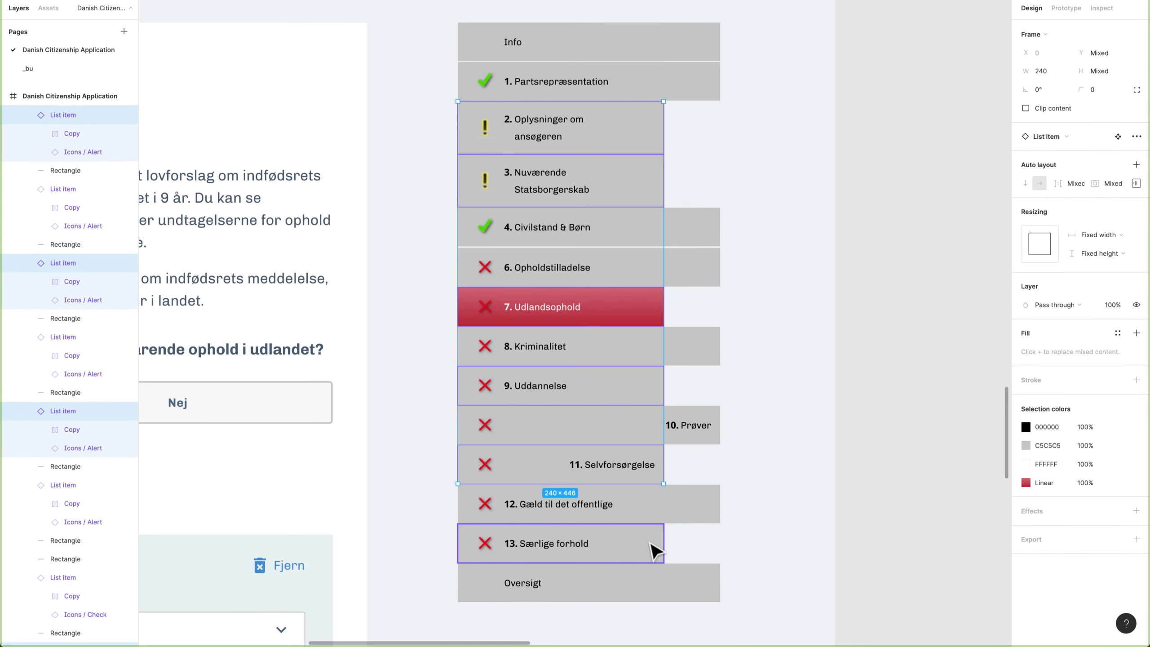
left_click(649, 544, "shift")
left_click_drag(664, 334, 721, 331)
left_click(785, 321)
scroll(786, 322, "down", 5)
left_click(731, 226)
key("shift+r")
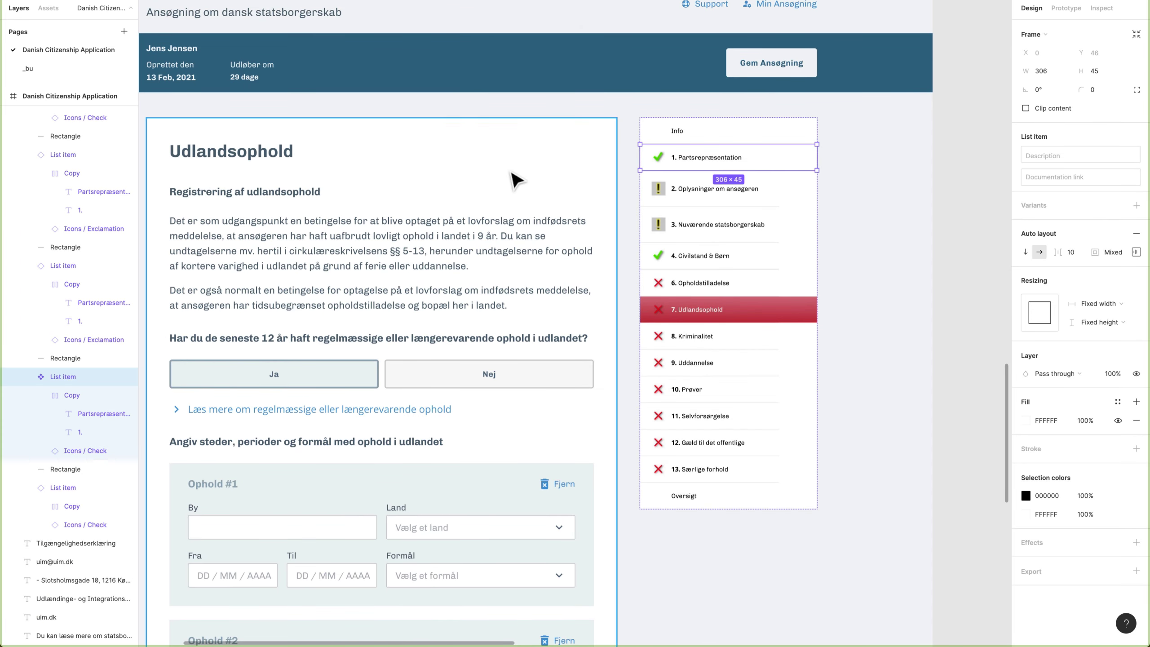
left_click(919, 247)
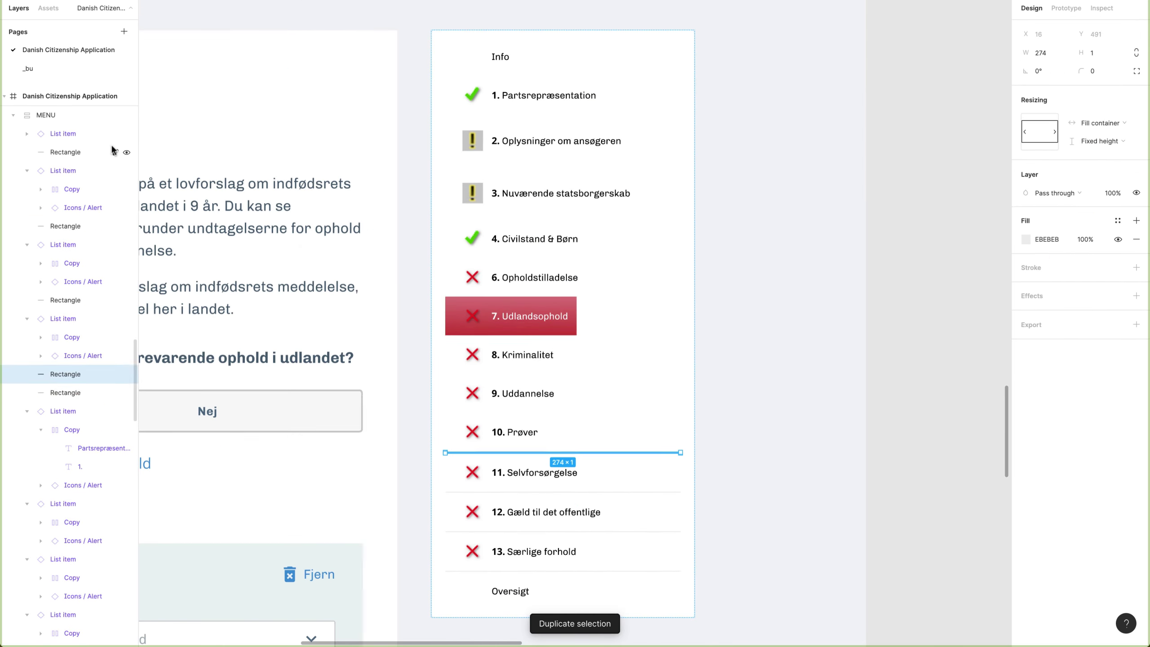
Duplicate the divider line for the remaining gaps in the sidebar menu and widen the Udlandsophold item to 274 to match the dividers
key("ctrl+d")
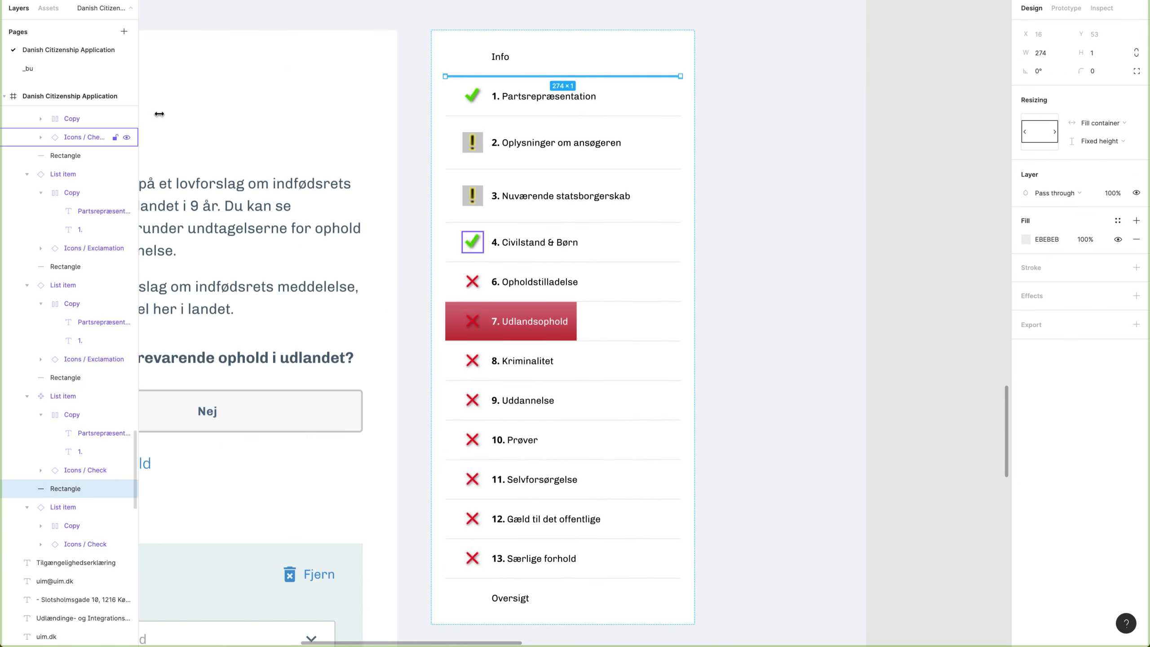
key("ctrl+0")
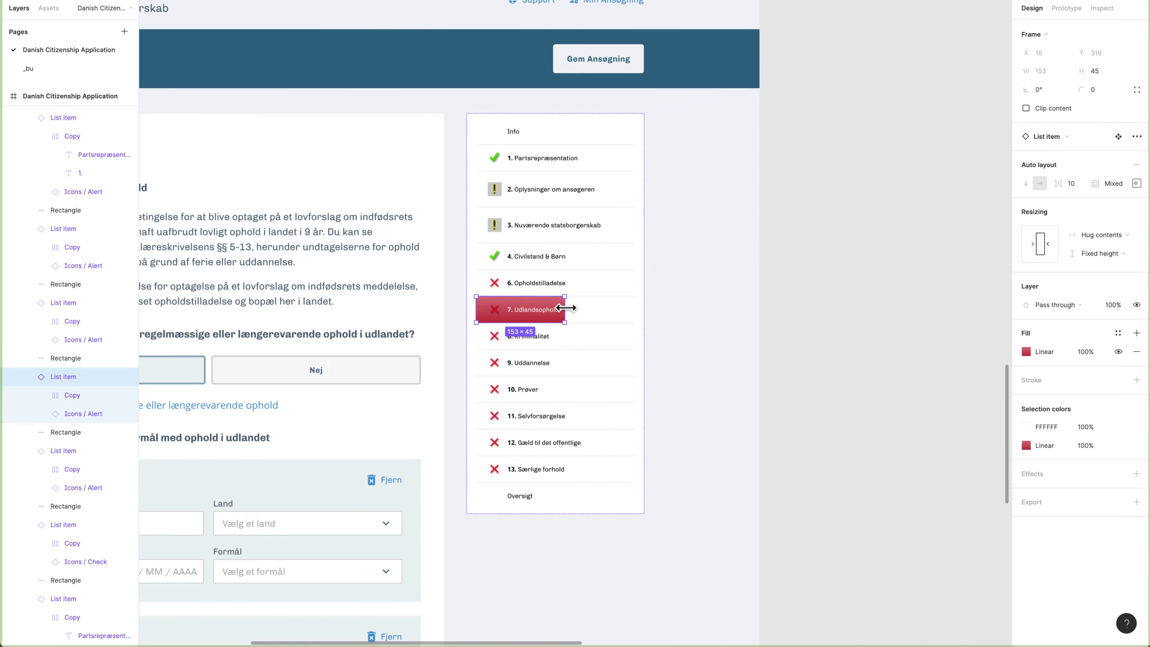
left_click_drag(566, 306, 635, 305)
left_click(768, 236)
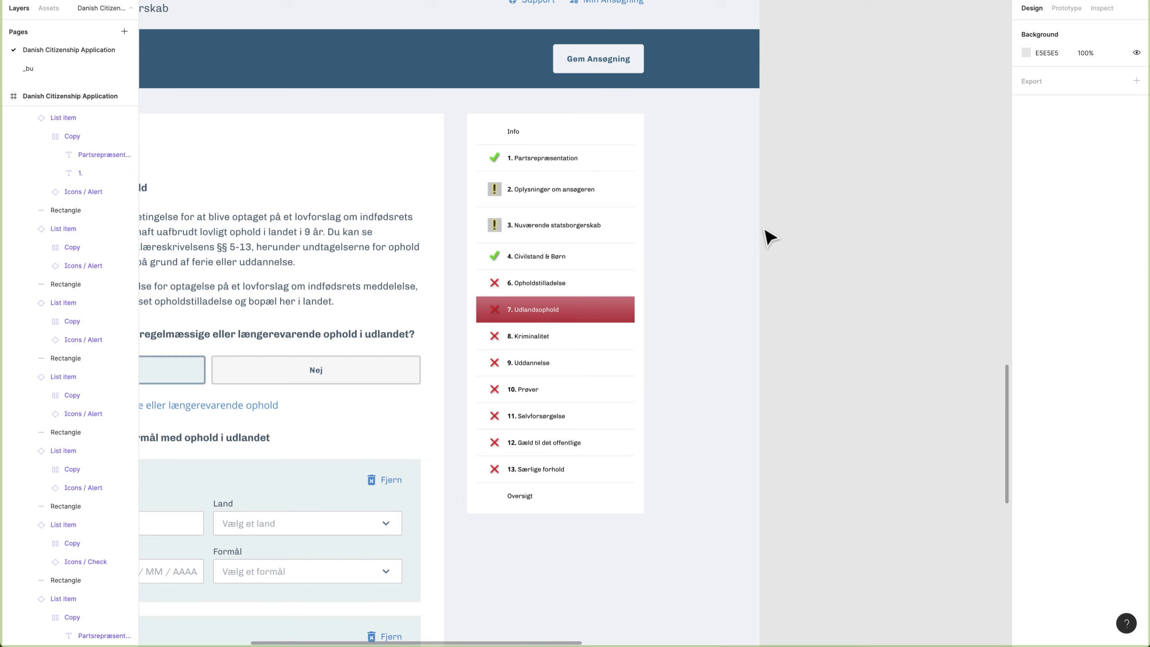
Set the sidebar menu labels to Bold weight at font size 15
scroll(819, 301, "up", 3)
left_click(534, 100, "super")
left_click(1092, 257)
type("16")
key("Return")
left_click(1050, 258)
left_click(1042, 229)
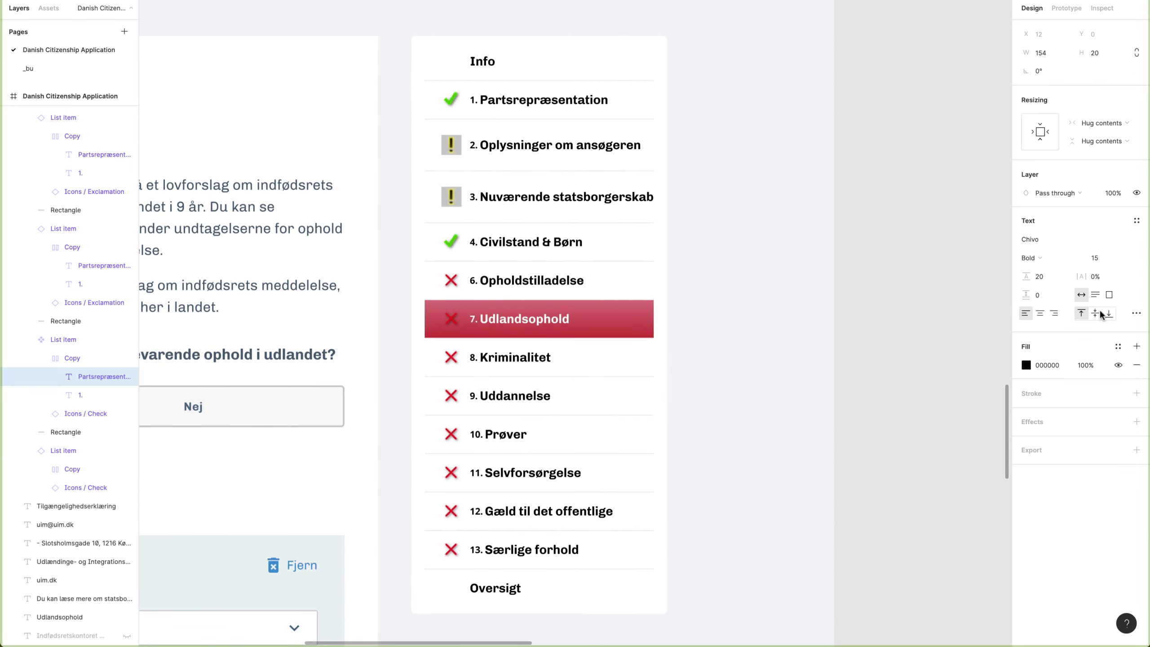
Apply the copied dark blue-grey colour to the sidebar labels and their numbers, and match the numbers' text style to the labels
left_click(1047, 365)
key("super+v")
left_click_drag(465, 90, 477, 555)
left_click(1046, 365)
key("super+v")
left_click(1046, 239)
left_click(874, 196)
scroll(815, 195, "down", 2)
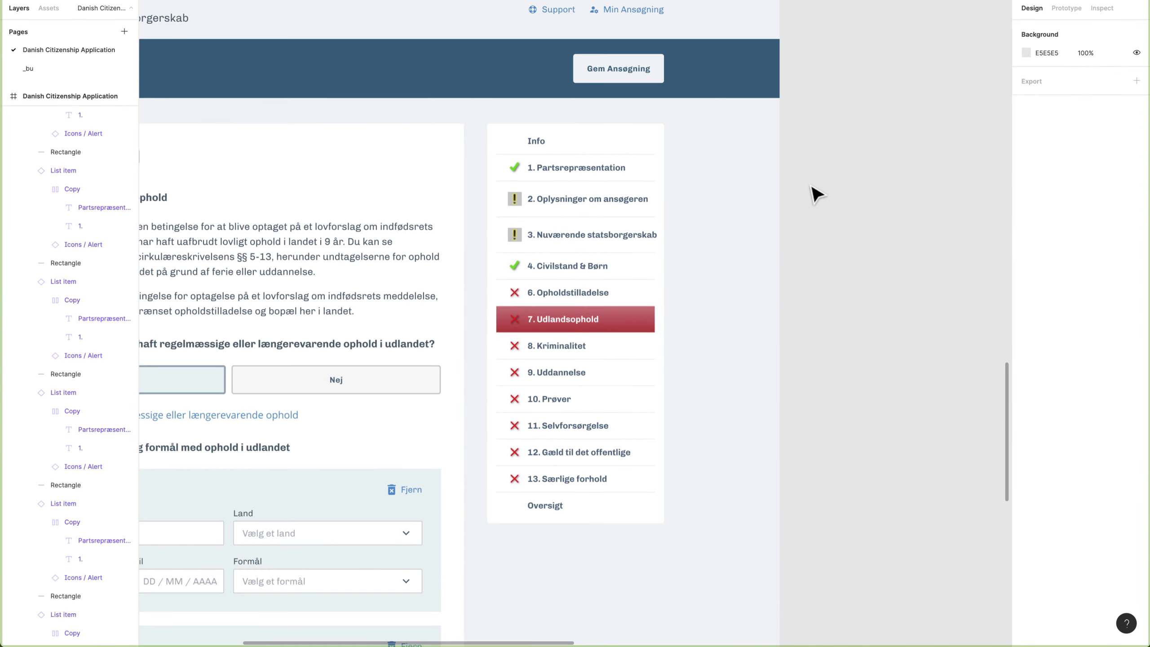
Swap Partsrepræsentation's icon for the new round status component and set Oplysninger om ansøgeren and Nuværende statsborgerskab to its Incomplete variant
key("z")
left_click_drag(471, 106, 715, 542)
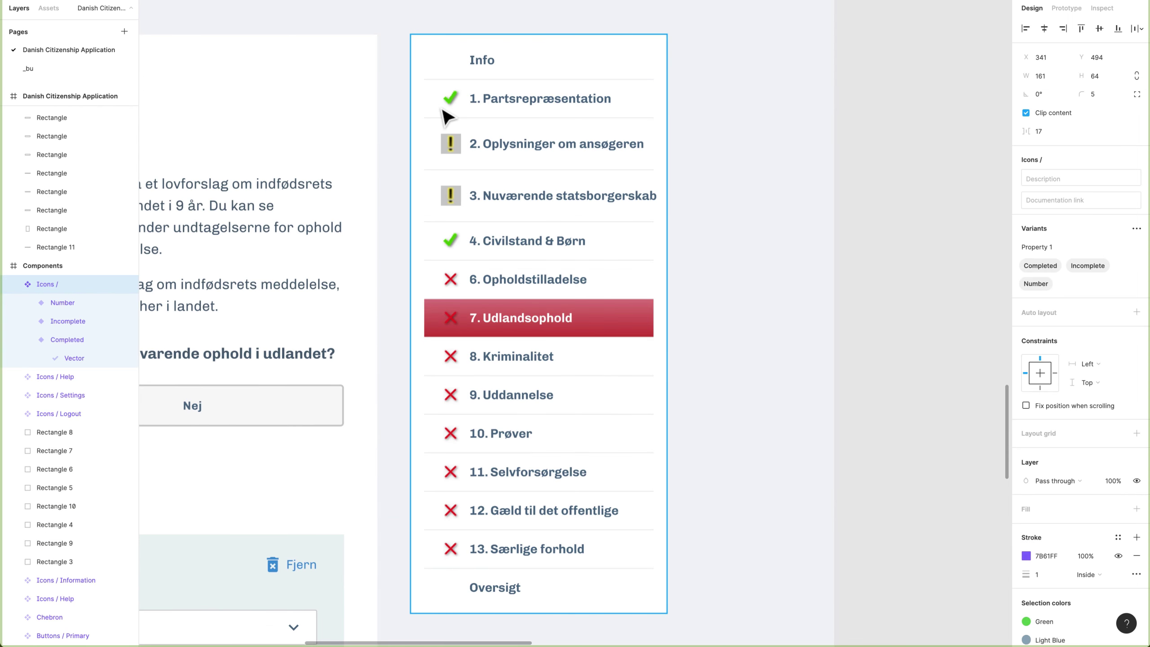
left_click(450, 98, "super")
left_click(1041, 137)
left_click(1065, 257)
double_click(455, 148)
left_click(1092, 155)
left_click(1088, 174)
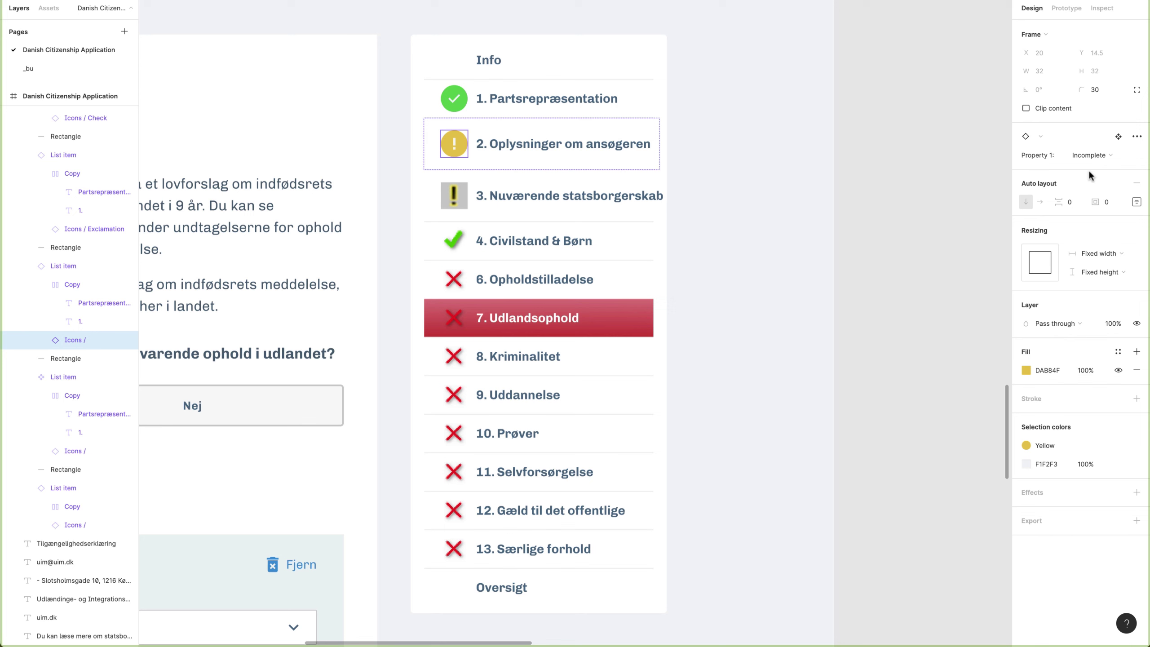
double_click(454, 196)
left_click(1088, 174)
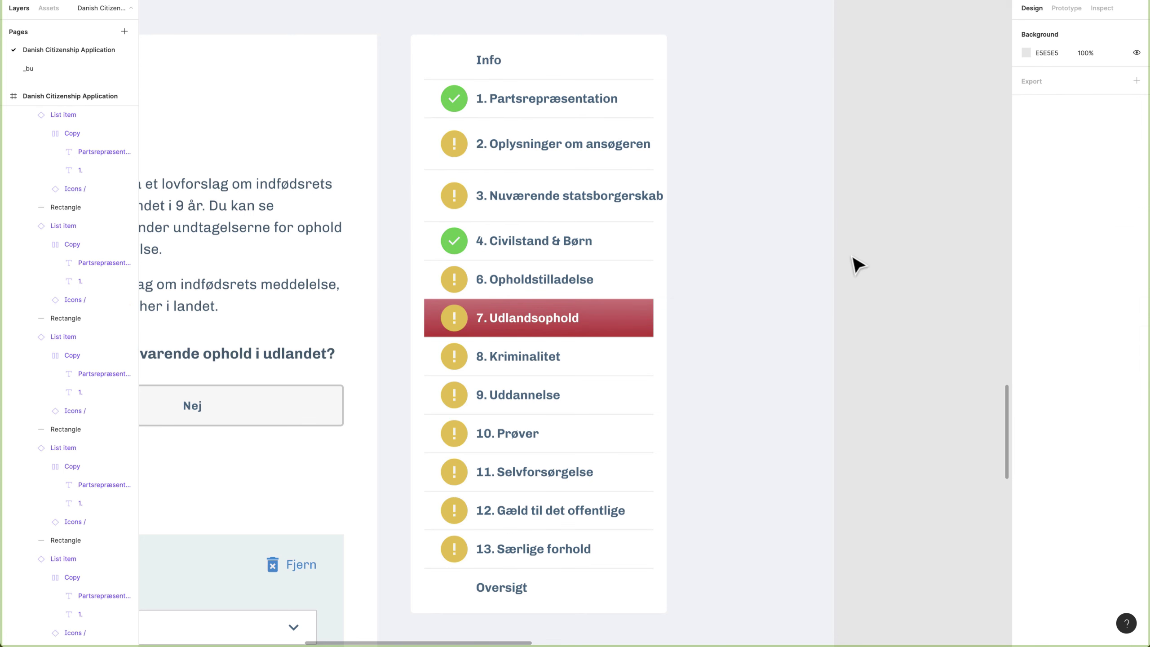
Remove the item numbers from the sidebar menu labels
scroll(790, 225, "down", 3)
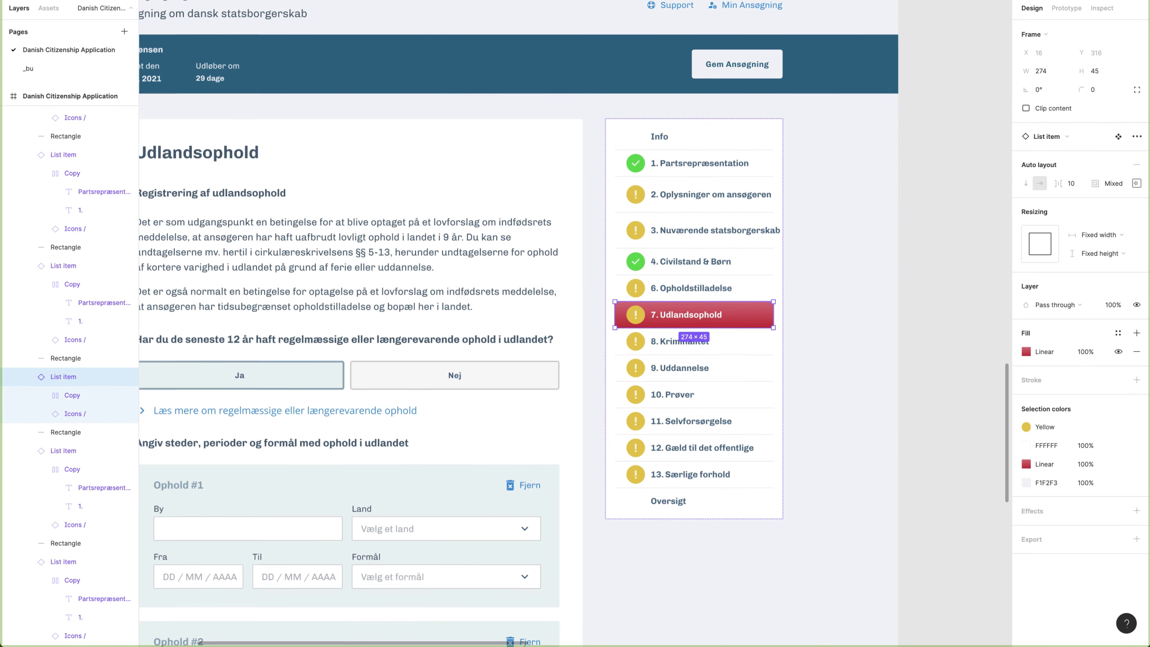
key("super+backslash")
scroll(910, 318, "up", 3)
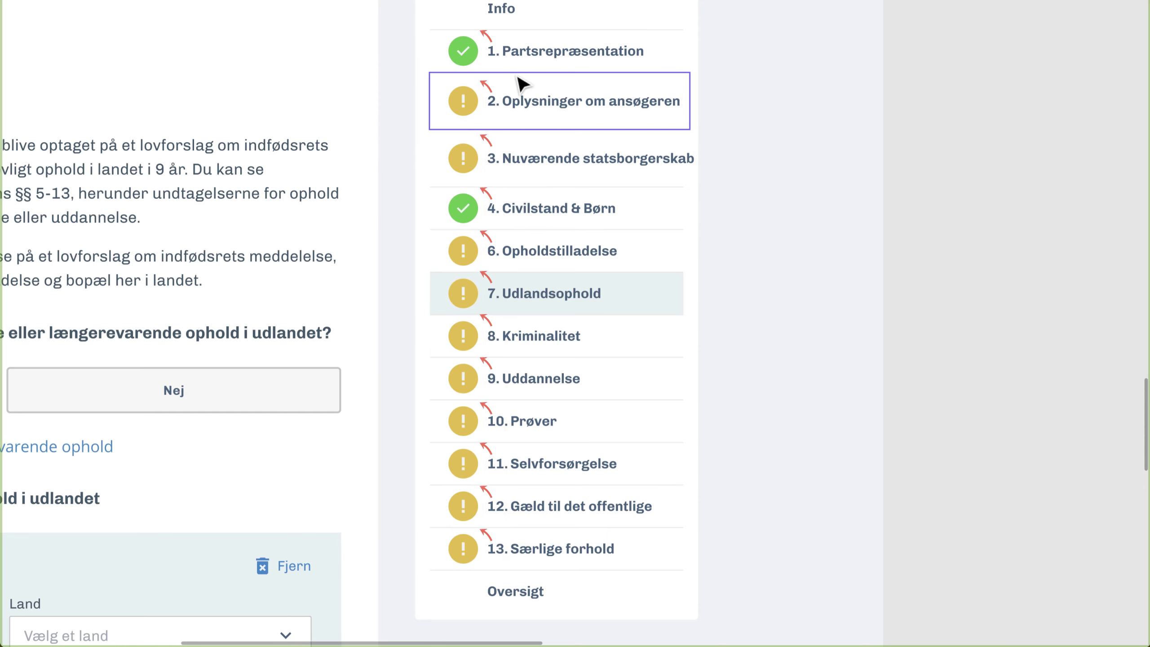
double_click(494, 51, "super")
key("BackSpace")
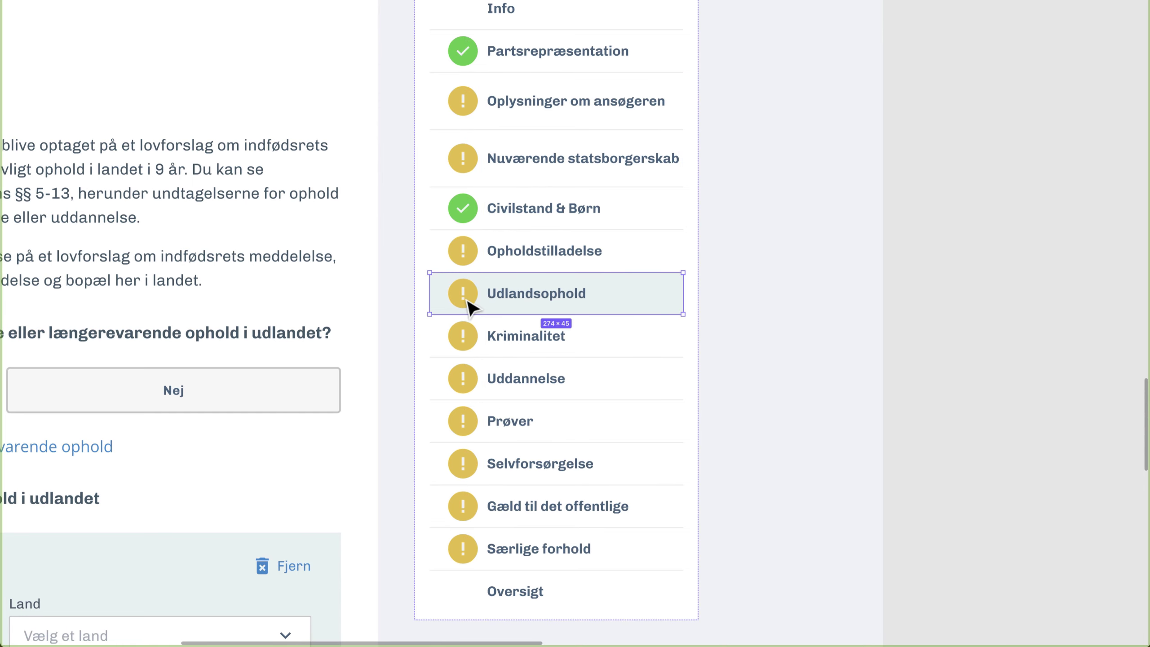
Switch the status icons of the sidebar items from Udlandsophold through Særlige forhold to the numbered variant
key("ctrl+backslash")
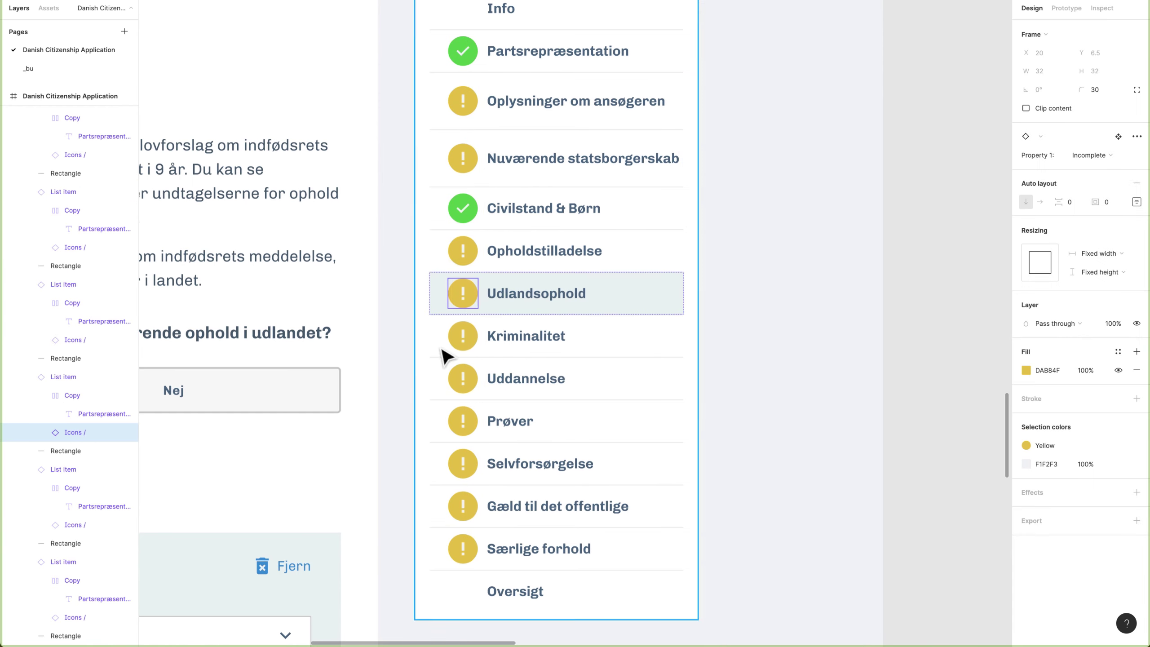
left_click(457, 546, "shift")
left_click(1087, 155)
left_click(1087, 172)
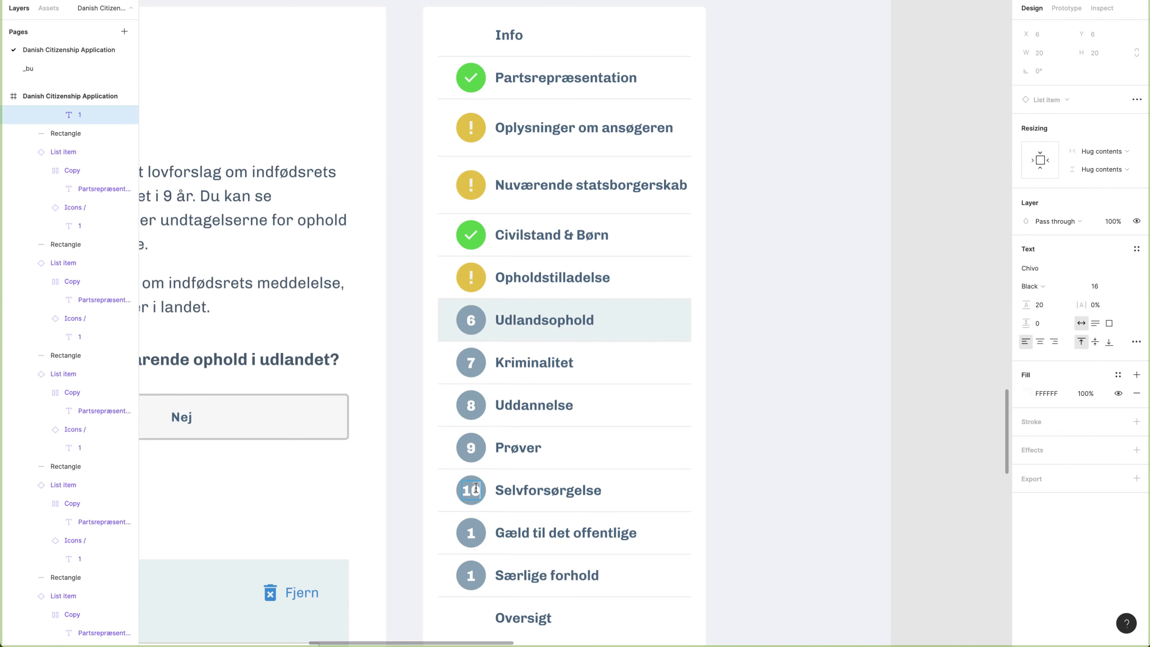
Set all sidebar menu list items to hug their contents vertically
left_click(1090, 303)
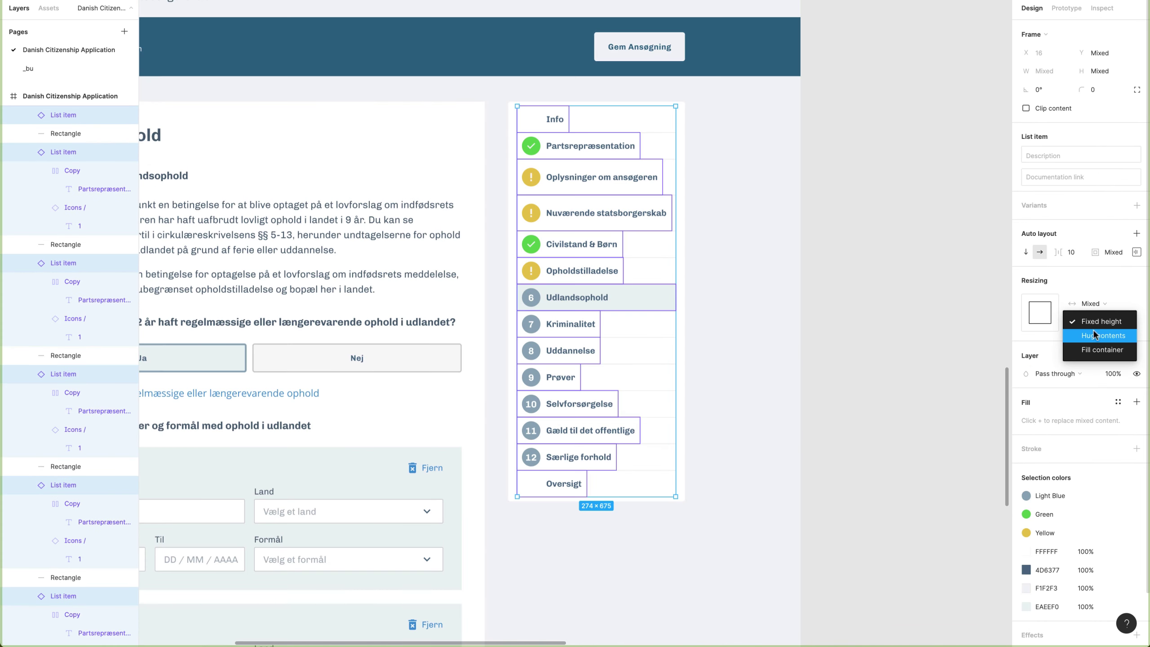
left_click(1103, 335)
left_click(840, 306)
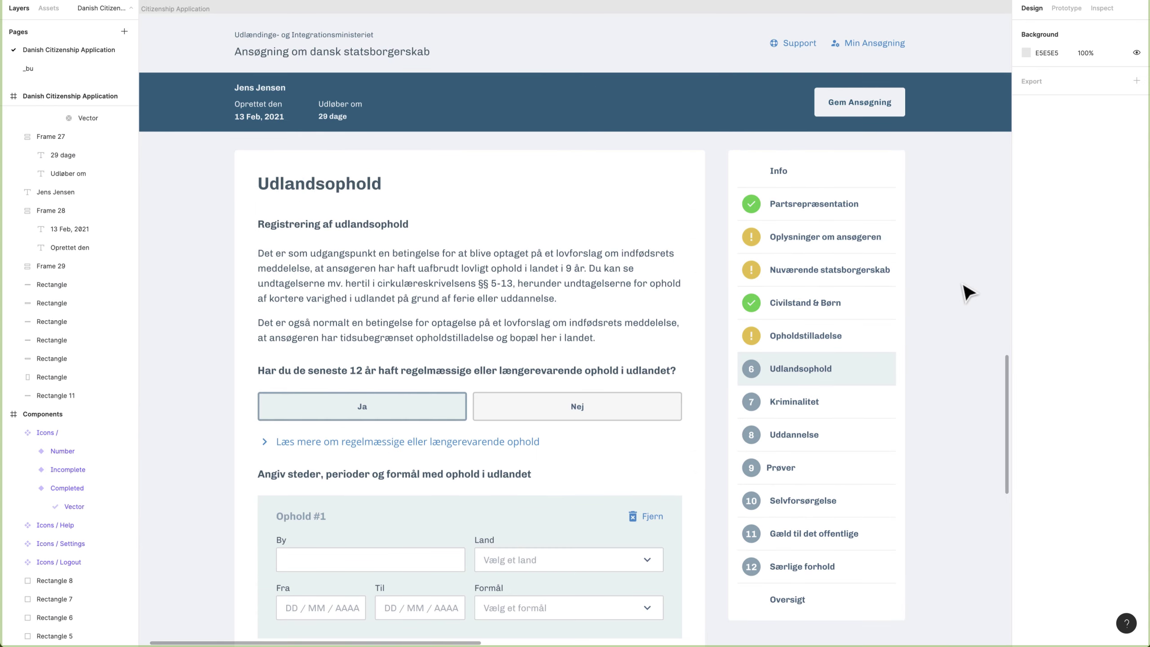
Split the ministry's address, phone number and e-mail in the footer into a separate three-line contact block without the dashes
left_click_drag(936, 587, 931, 327)
left_click_drag(857, 498, 868, 336)
key("ctrl+minus")
scroll(424, 347, "up", 5)
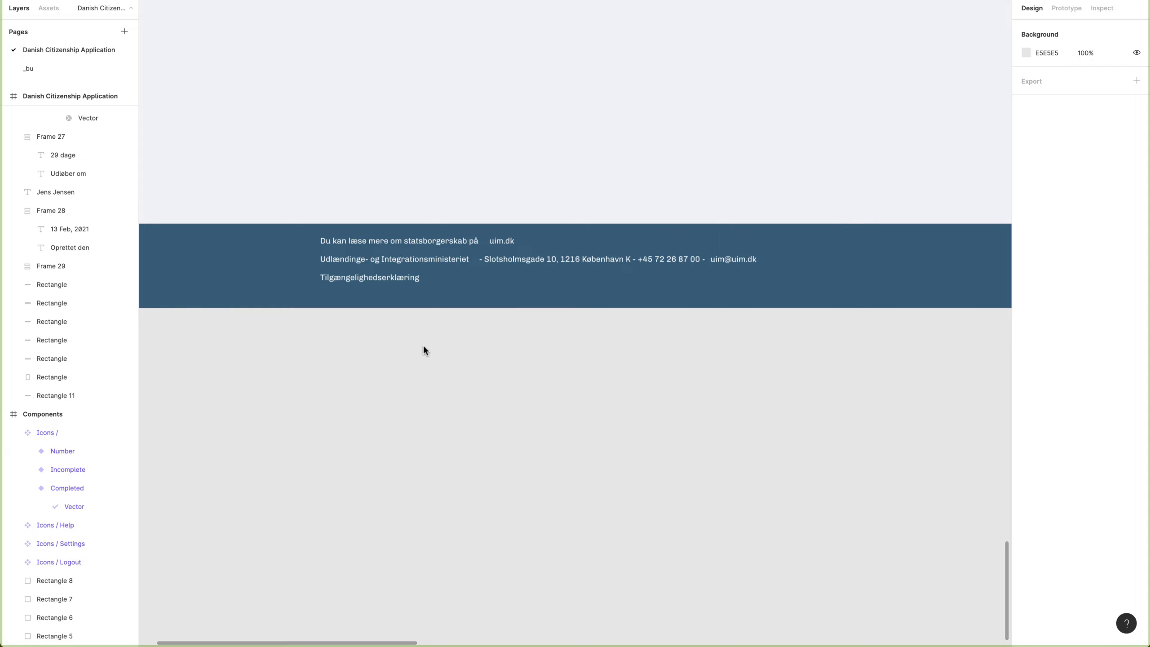
left_click_drag(398, 278, 398, 284)
left_click_drag(589, 259, 614, 281)
double_click(720, 247)
key("BackSpace")
left_click(613, 280, "shift")
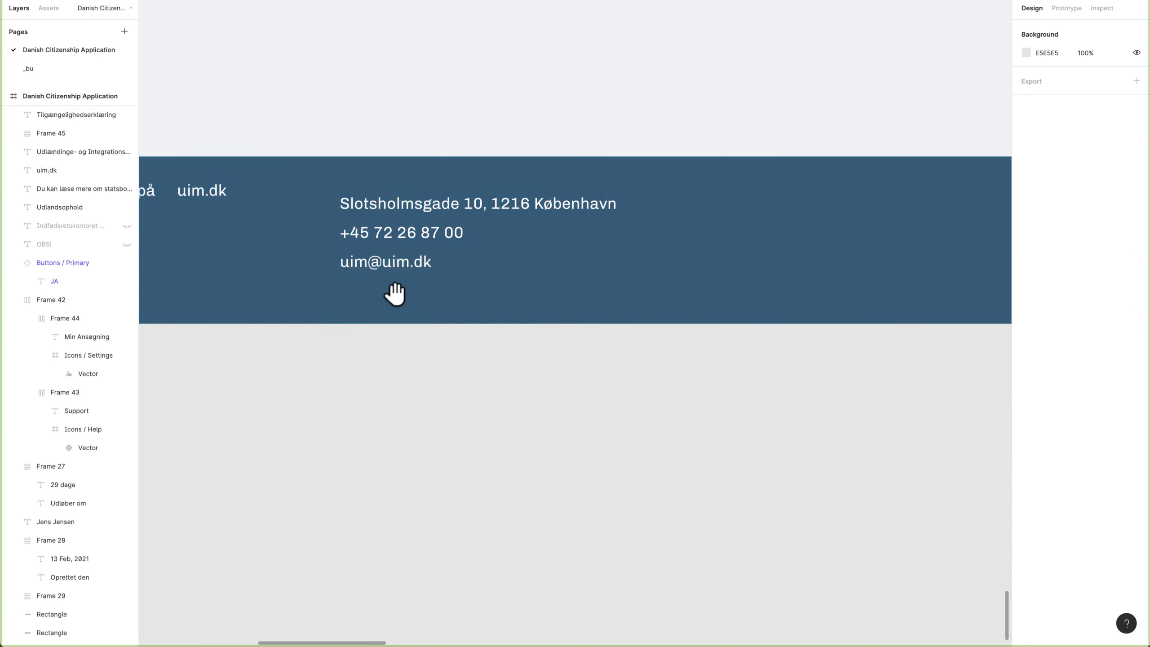
Stack the bold ministry name, the uim.dk sentence and the underlined Tilgængelighedserklæring link in an auto layout with 4 spacing
scroll(392, 290, "left", 5)
left_click_drag(588, 222, 513, 226)
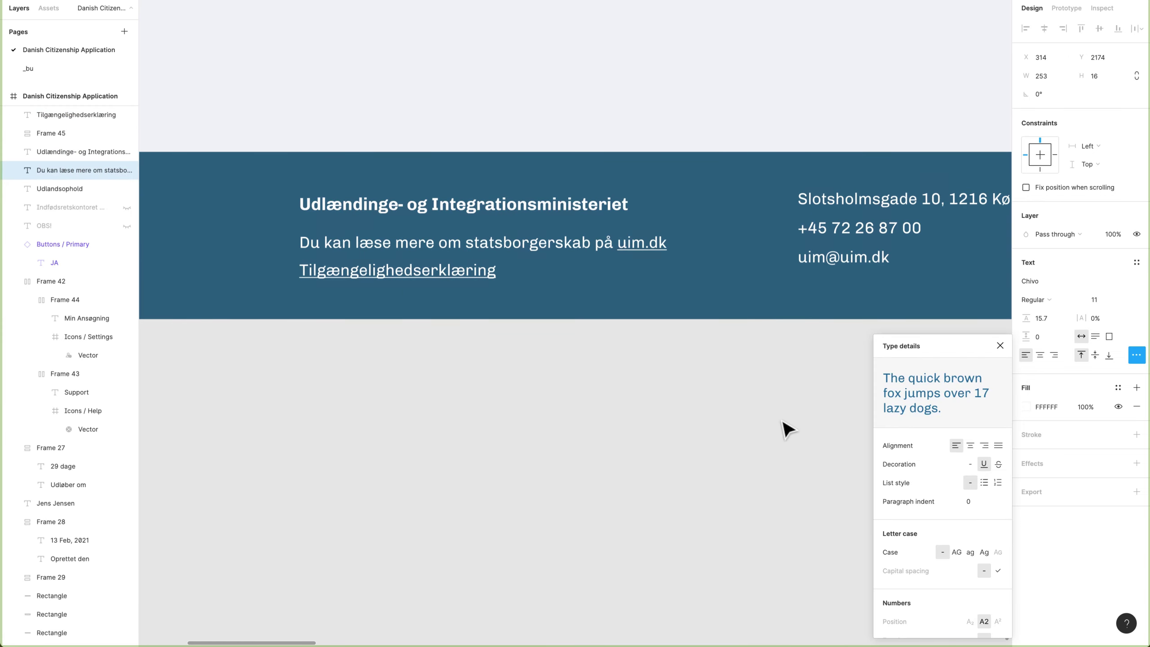
key("shift+a")
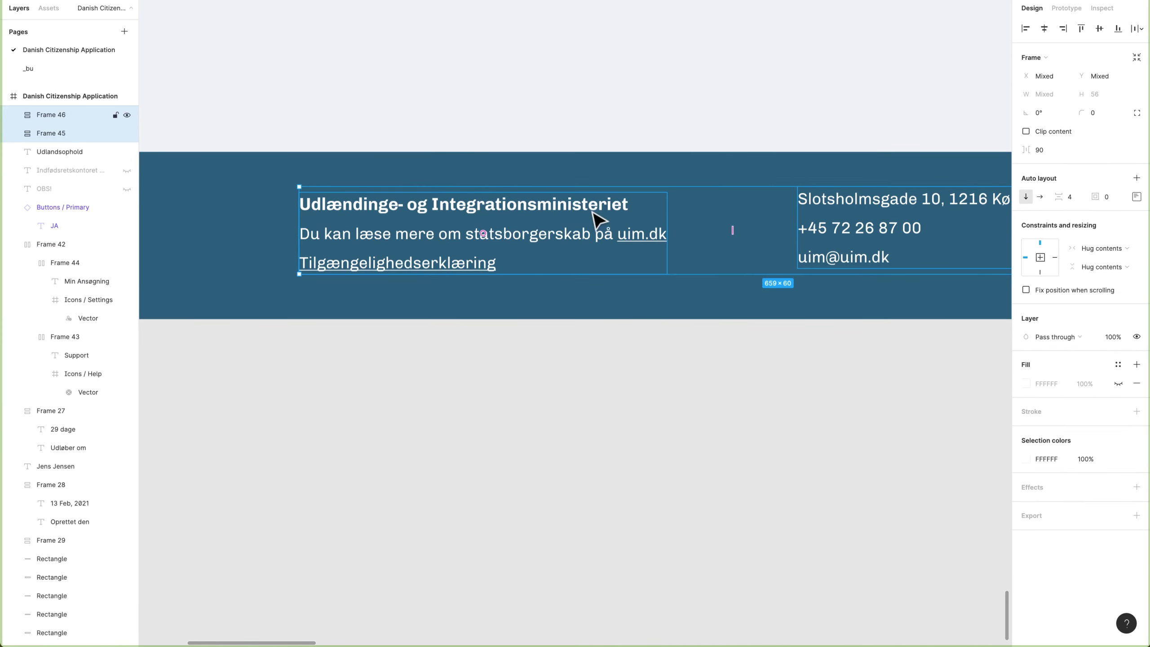
Nudge the footer's text blocks down to adjust their vertical position in the blue bar
scroll(704, 299, "down", 3)
left_click(603, 340)
left_click_drag(603, 358, 603, 348)
left_click(651, 301, "shift")
left_click(521, 300, "shift")
key("shift+Down")
key("Down")
Toggle the rulers and nudge the selected footer element to the left
key("shift+r")
left_click(643, 315)
key("shift+Left")
key("shift+Left")
key("shift+Left")
key("shift+Left")
key("Left")
key("Left")
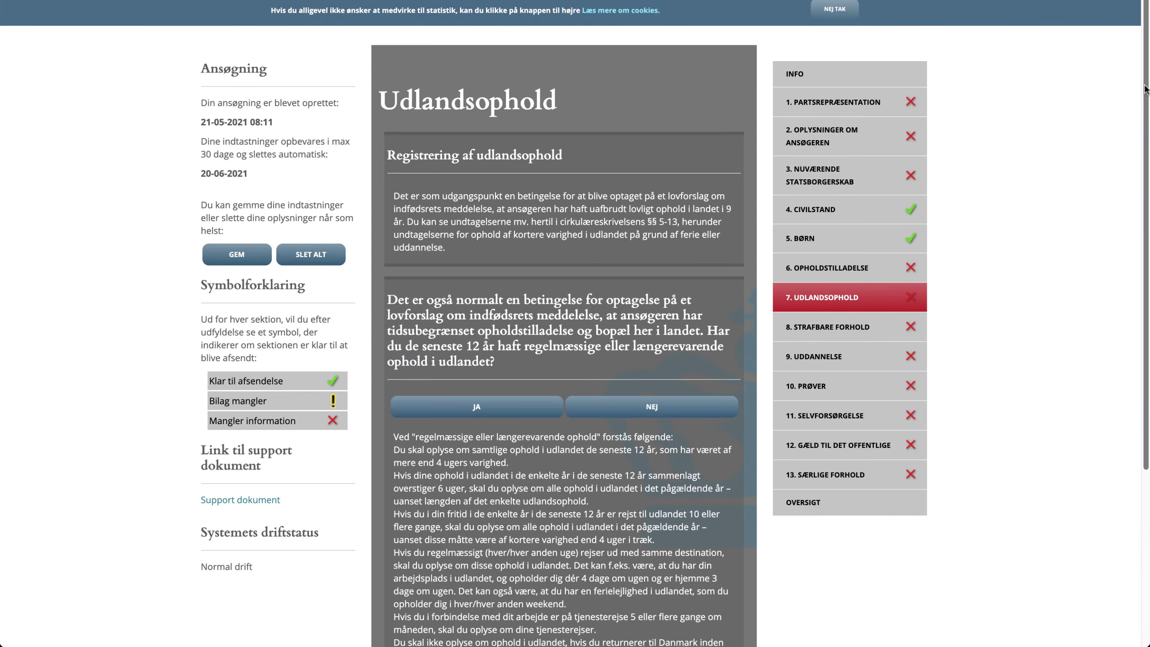
Switch to the original Udlandsophold web page, answer Ja to the stay question and examine its Ophold form sections
scroll(1145, 89, "down", 5)
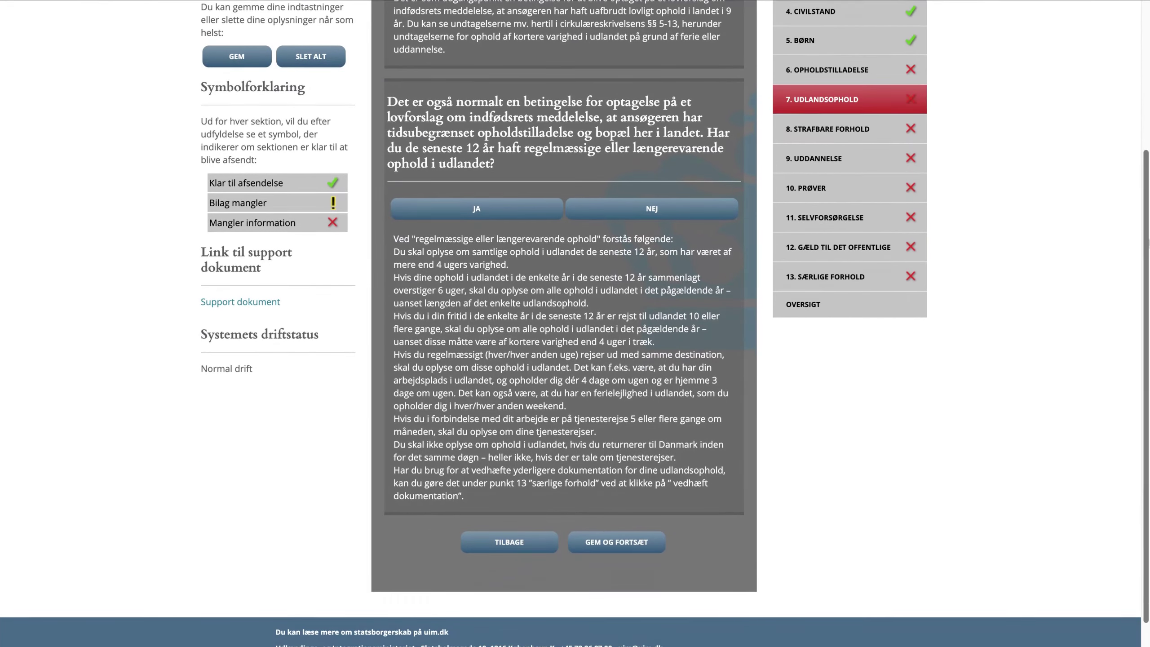
left_click(630, 212)
left_click(476, 209)
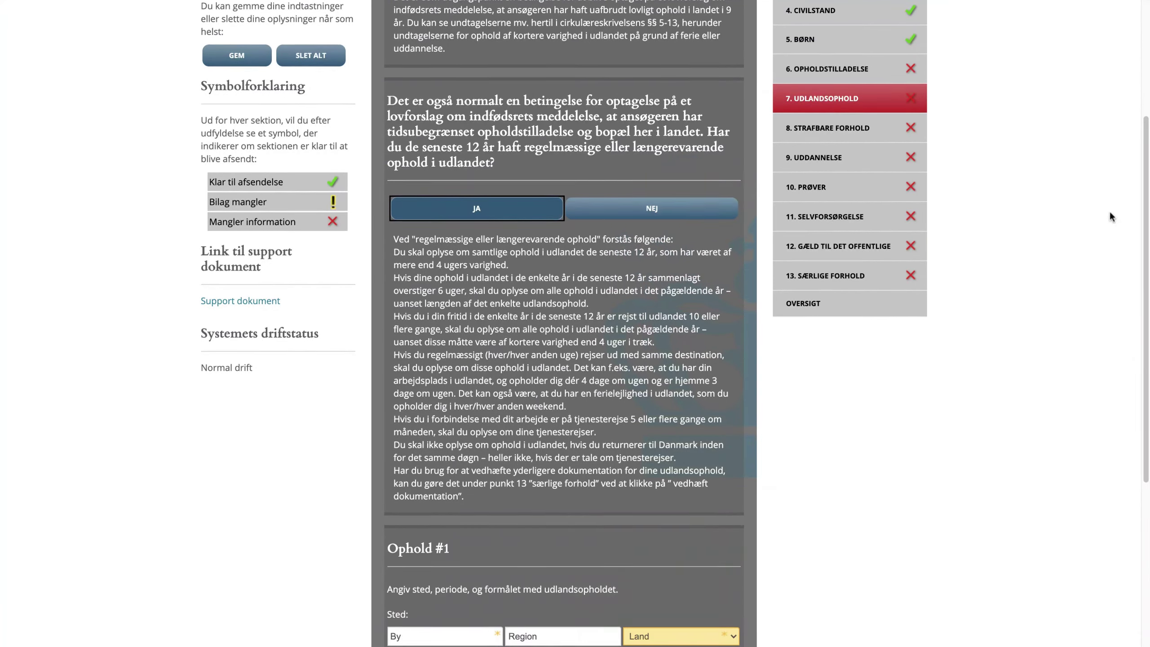
scroll(1148, 176, "down", 1)
left_click_drag(1148, 176, 1147, 292)
left_click(503, 527)
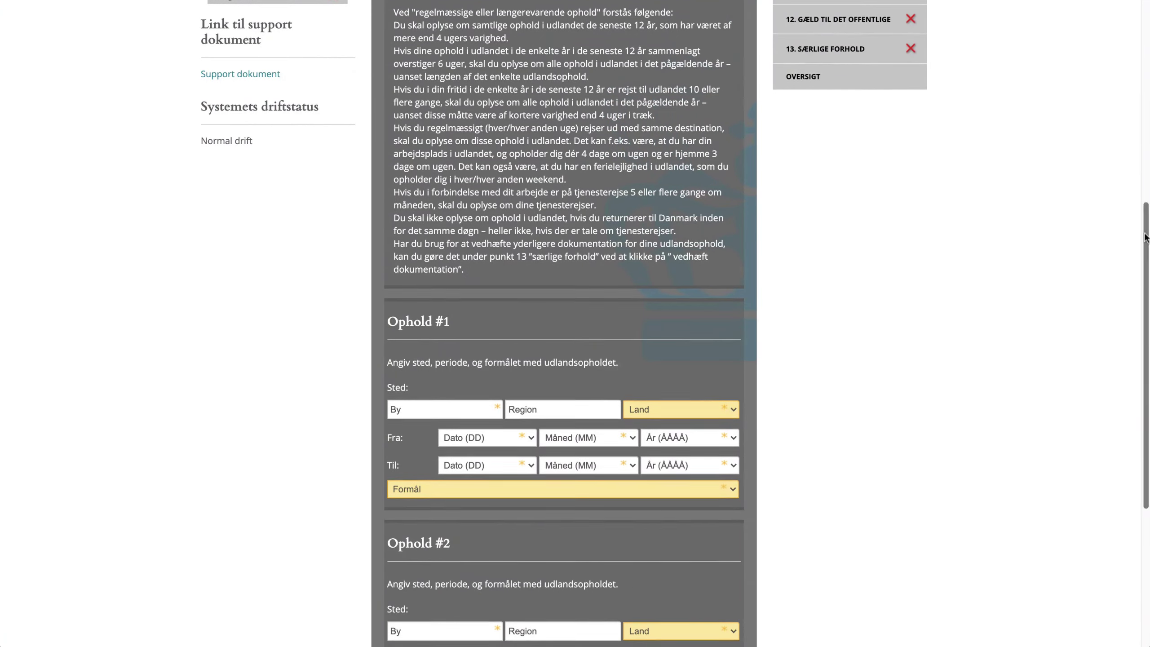
scroll(1142, 350, "down", 5)
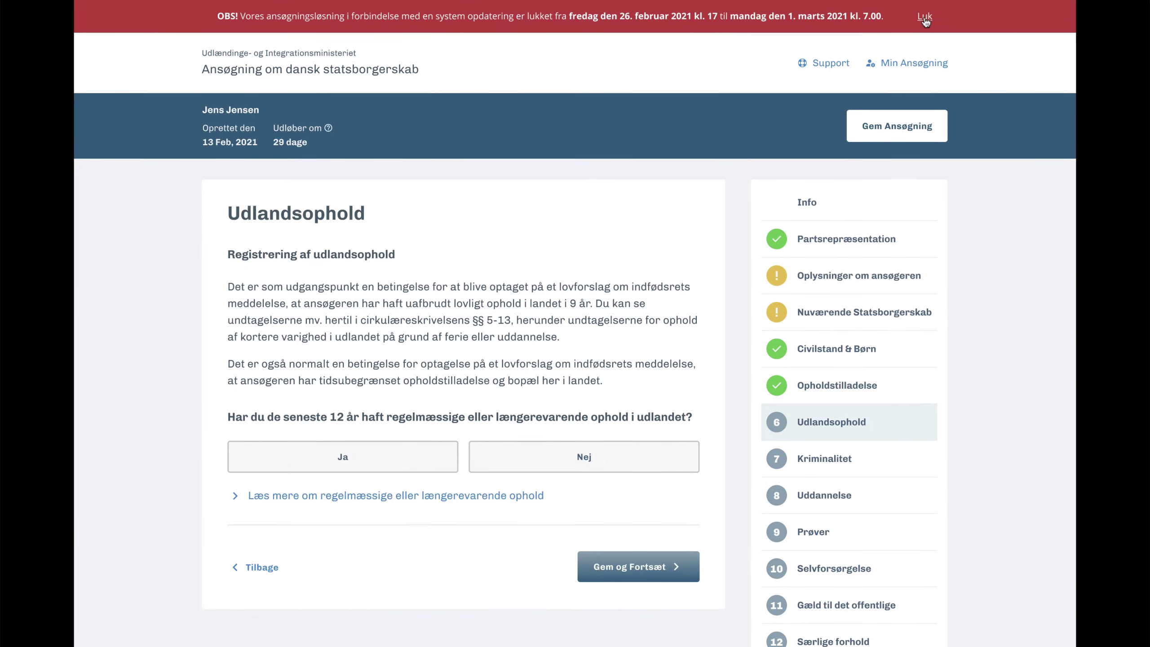
In the redesigned prototype, dismiss the OBS notice, then expand, read and collapse the Læs mere explanation
left_click(925, 17)
left_click(355, 462)
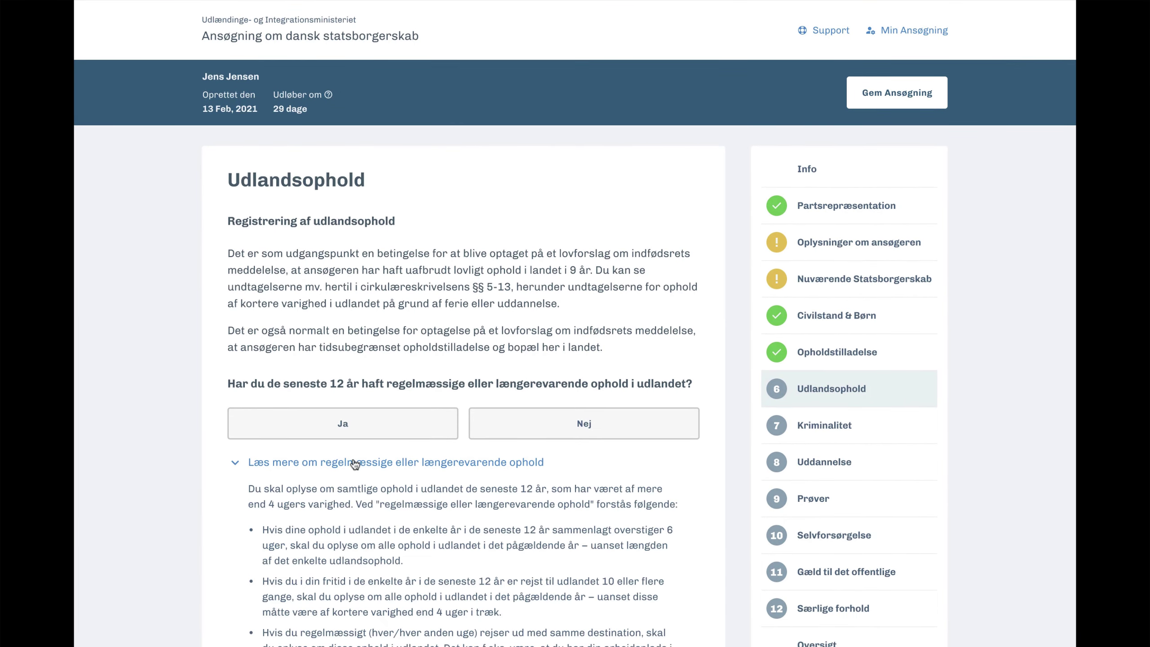
scroll(158, 448, "down", 5)
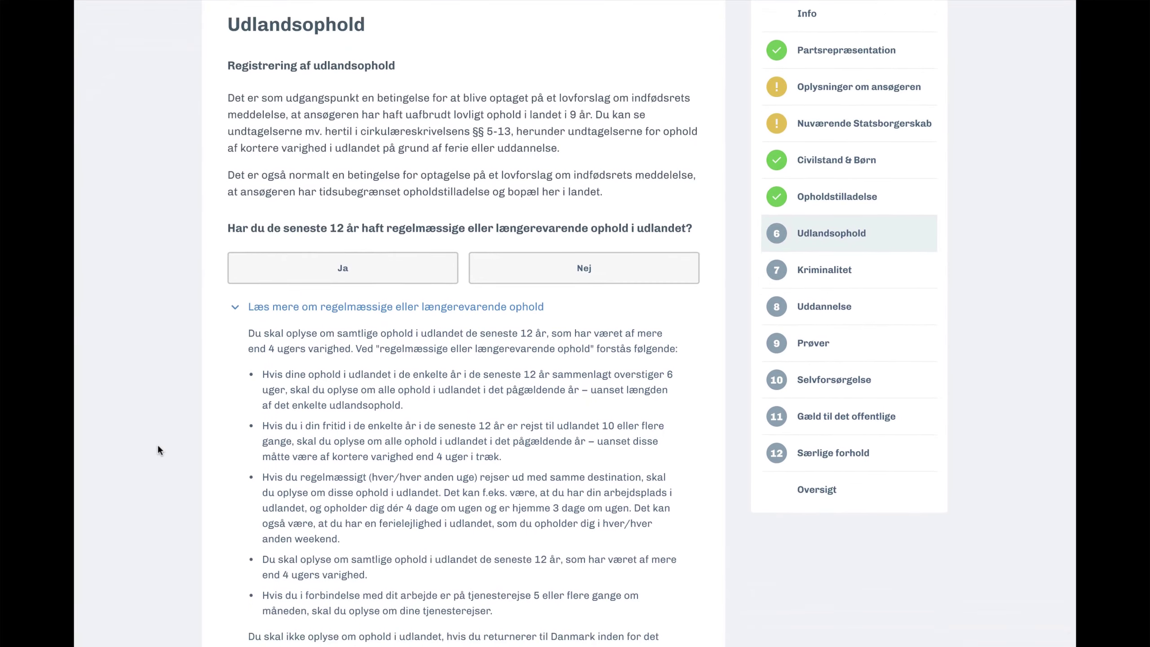
scroll(159, 447, "down", 2)
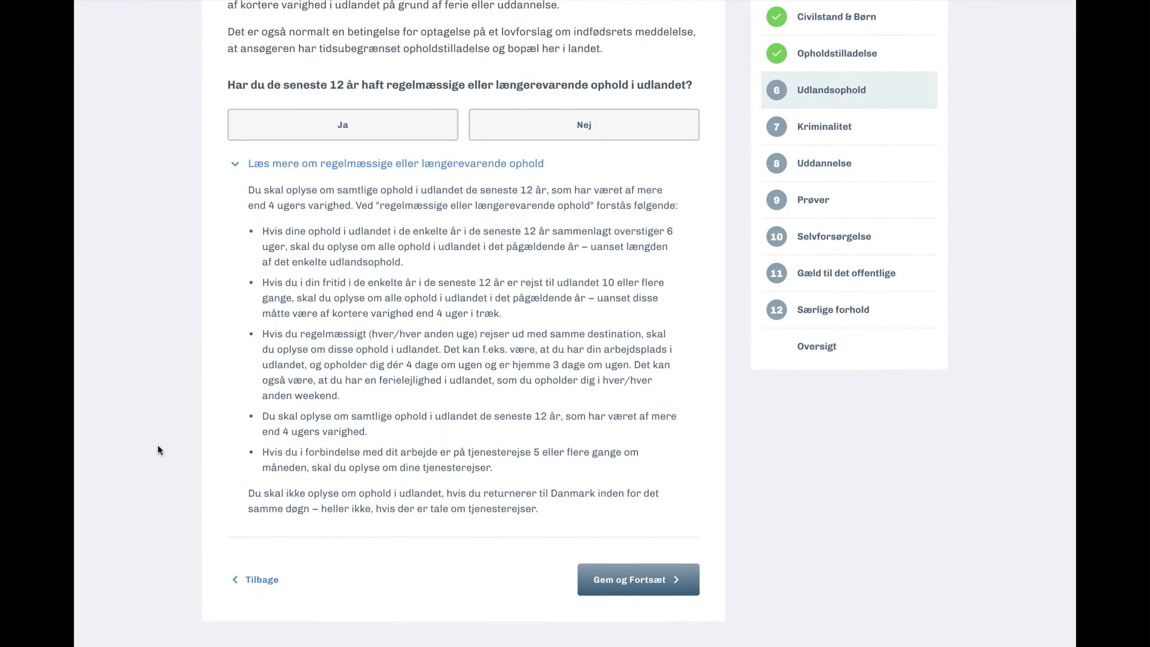
scroll(158, 448, "up", 7)
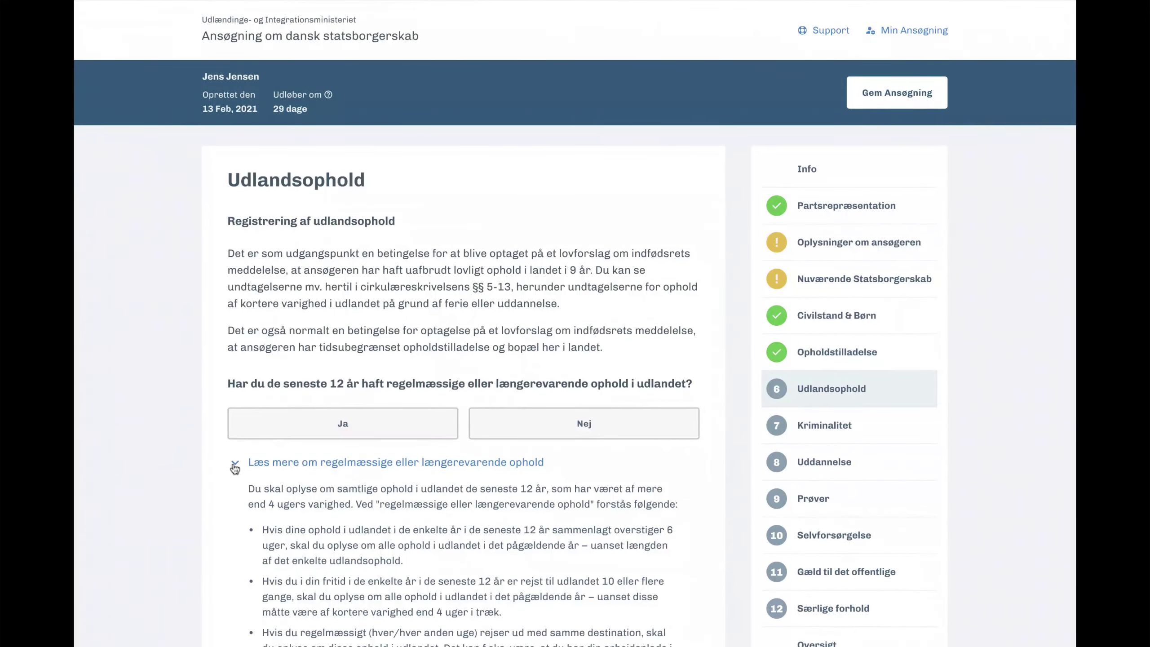
left_click(235, 466)
Test the prototype's stay form by answering Ja, adding an extra Ophold and removing Ophold #2
left_click(263, 432)
scroll(151, 424, "down", 2)
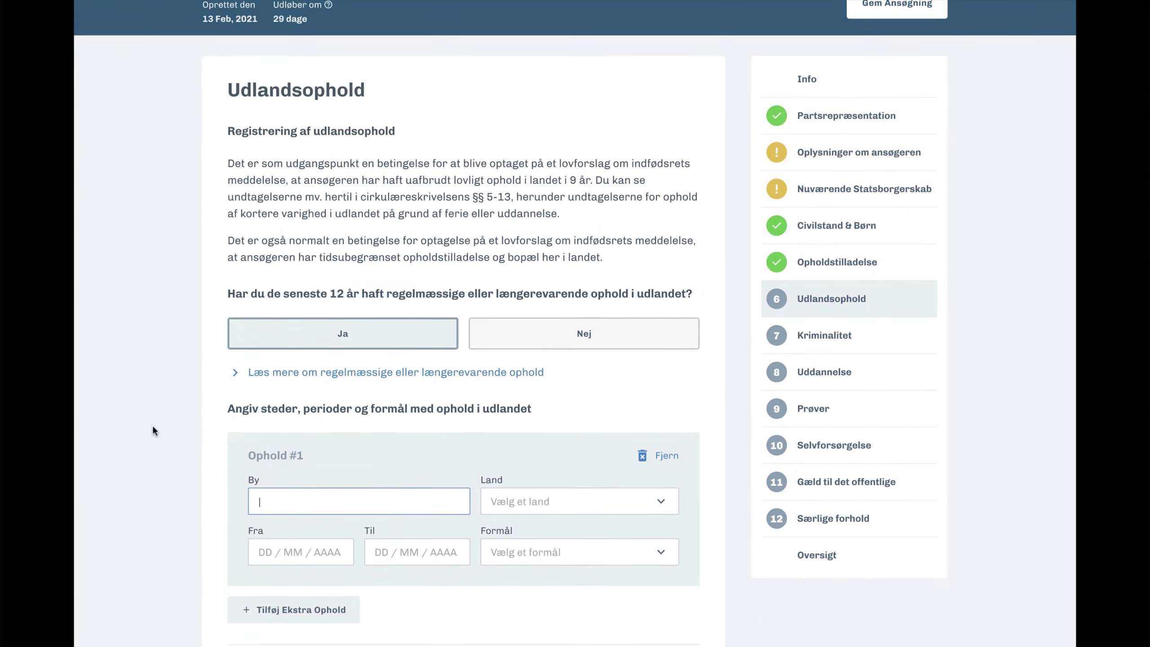
scroll(153, 430, "down", 3)
left_click(251, 492)
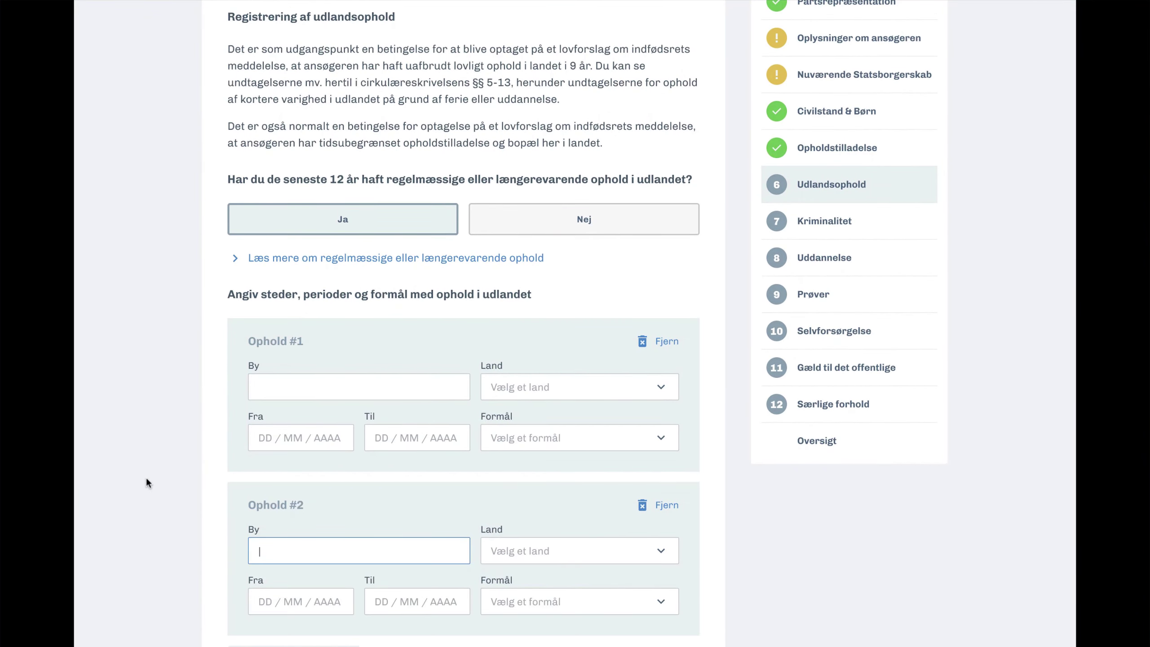
scroll(142, 477, "down", 3)
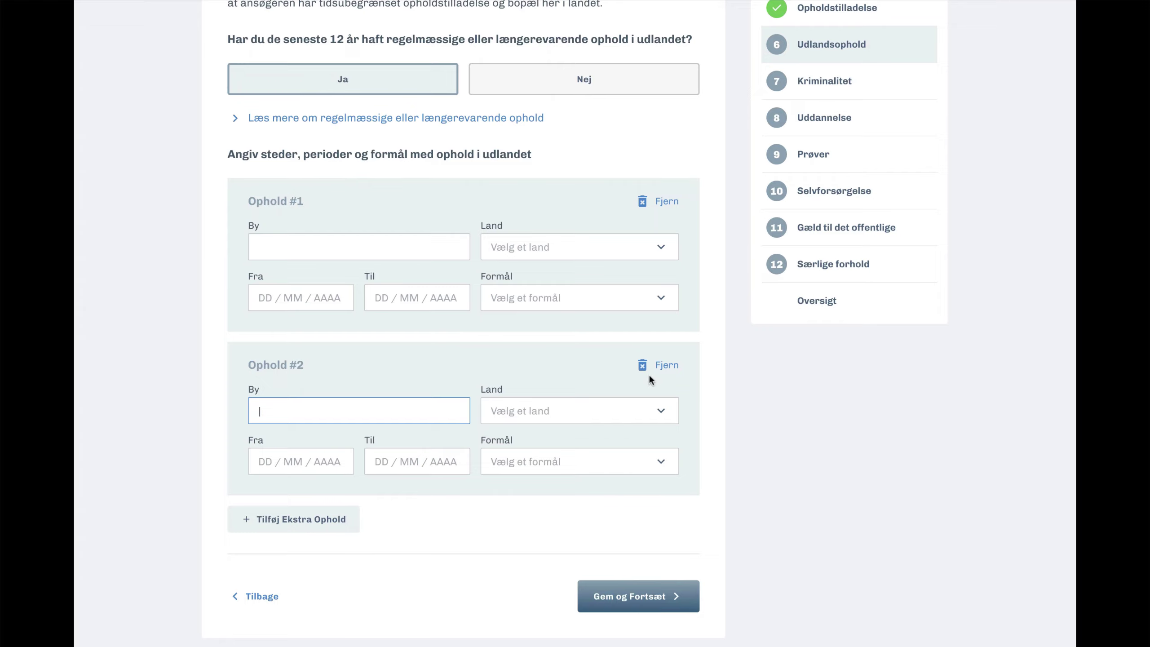
left_click(657, 367)
scroll(734, 390, "up", 8)
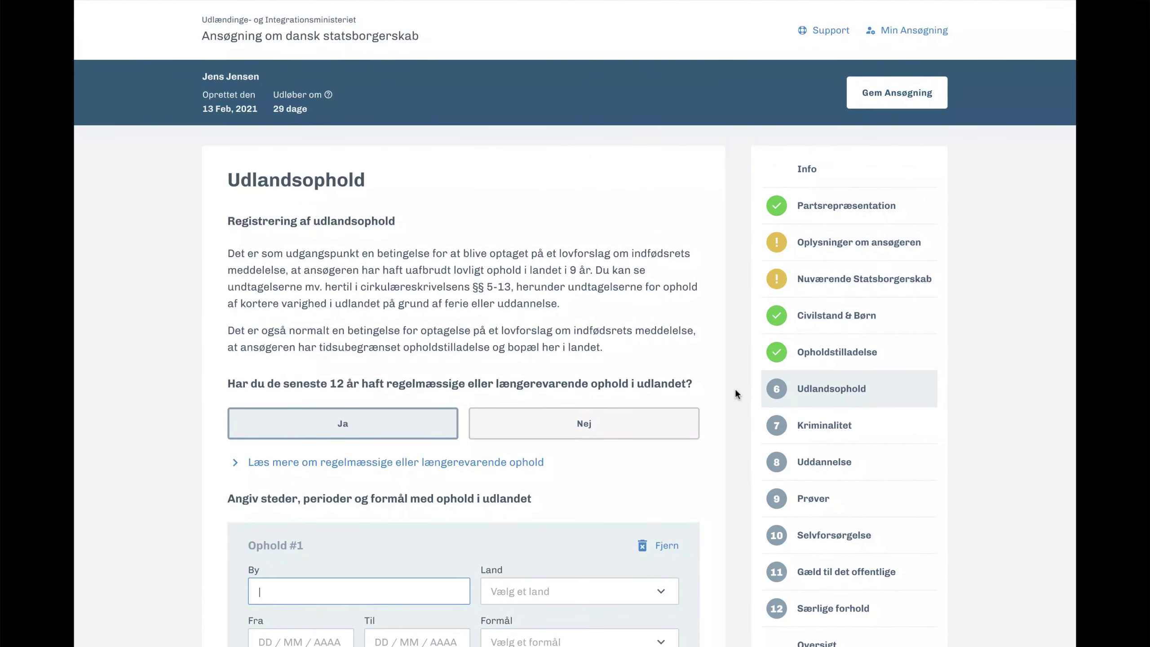